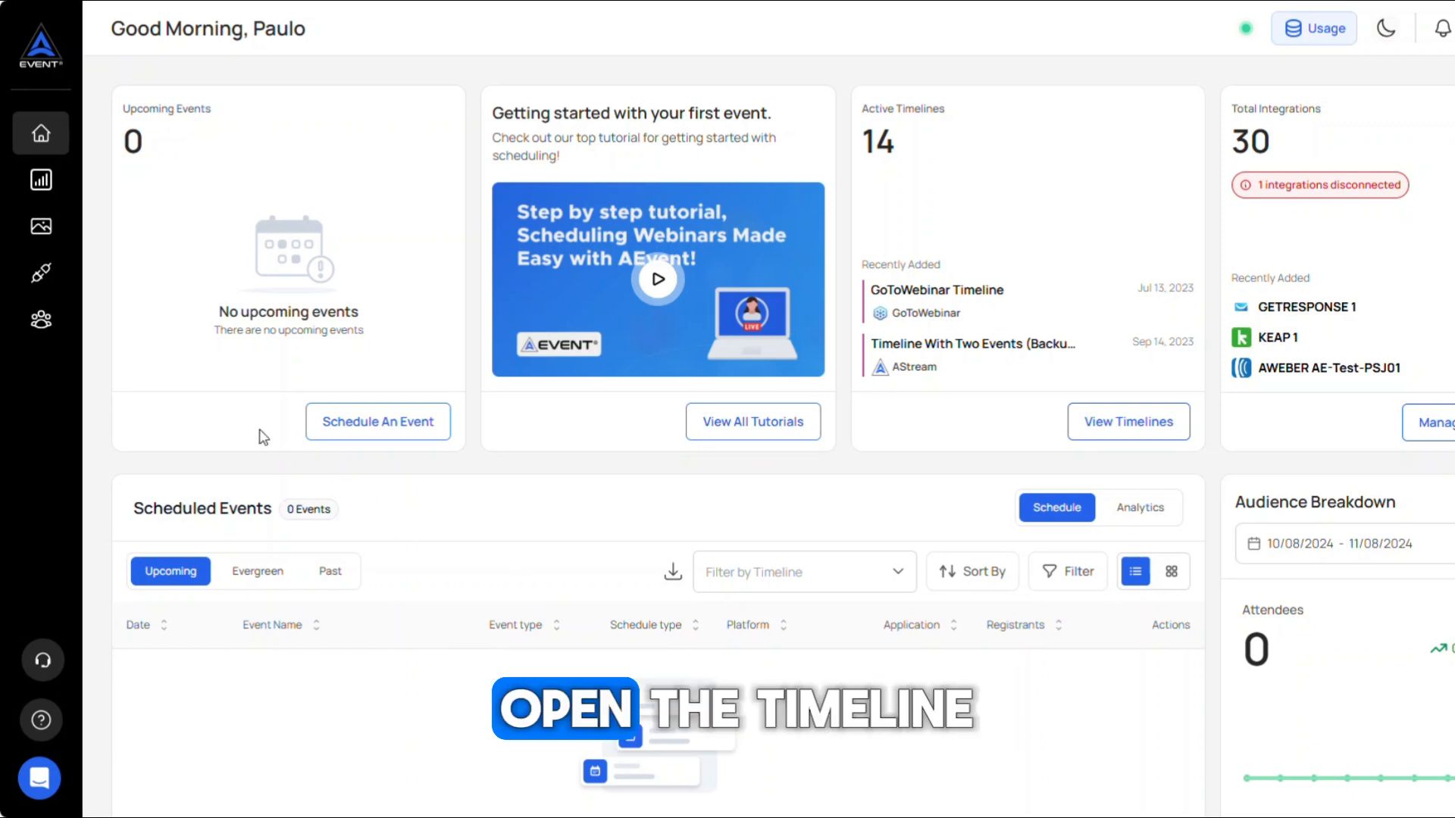
Step: Open Your Webinar Timeline from the timelines list and go to its Registration settings
click(41, 184)
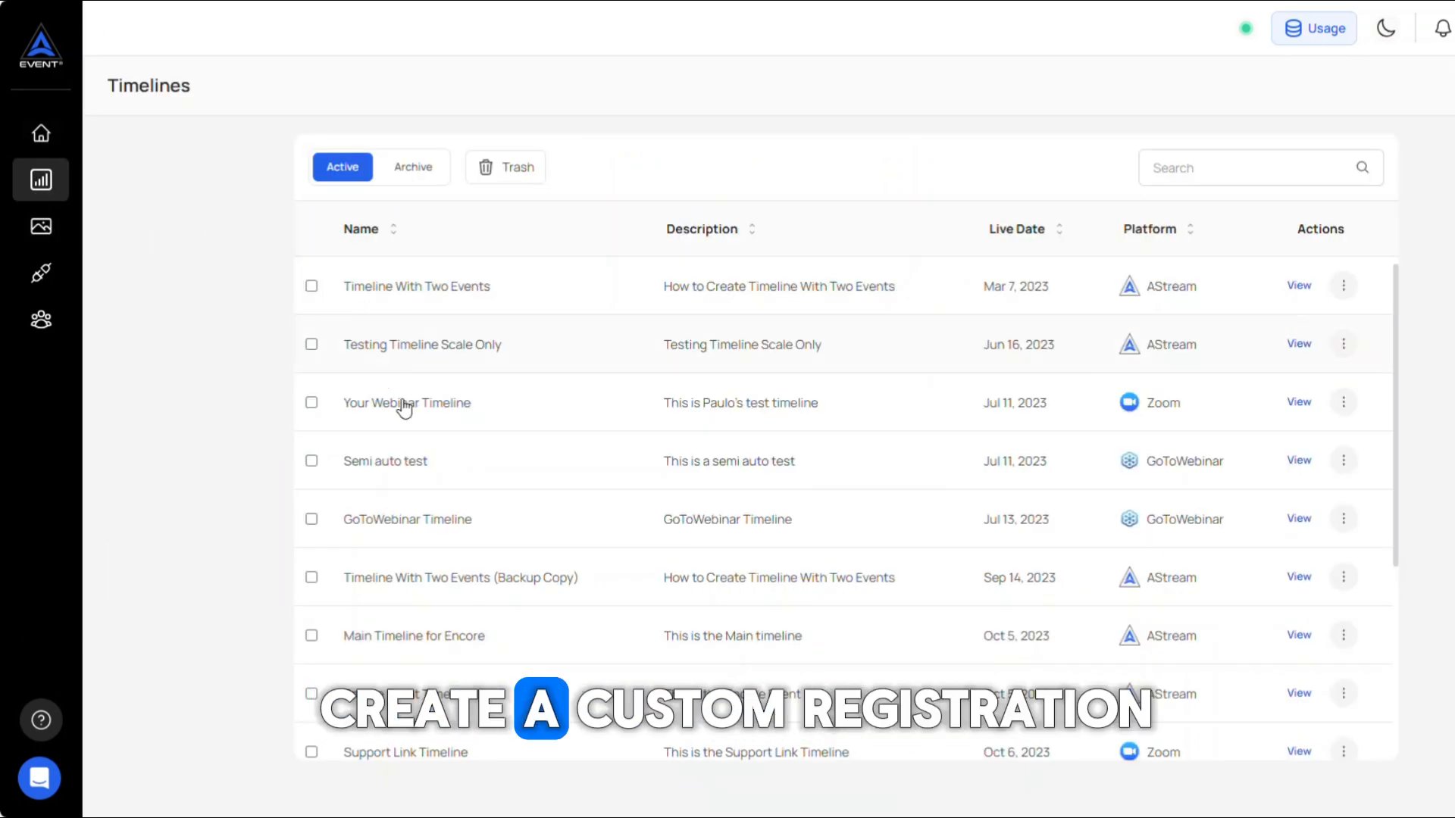
click(451, 414)
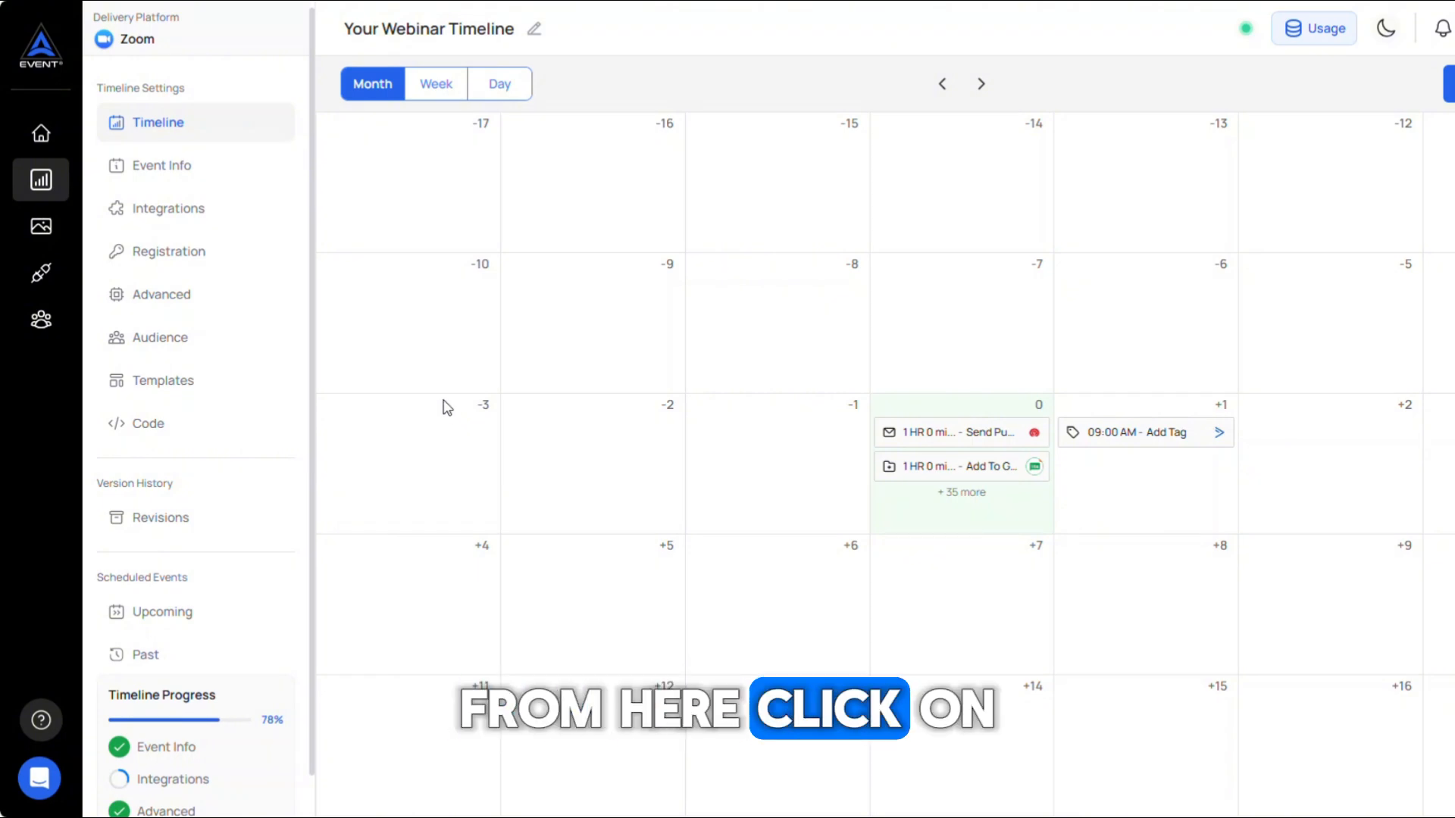
click(174, 255)
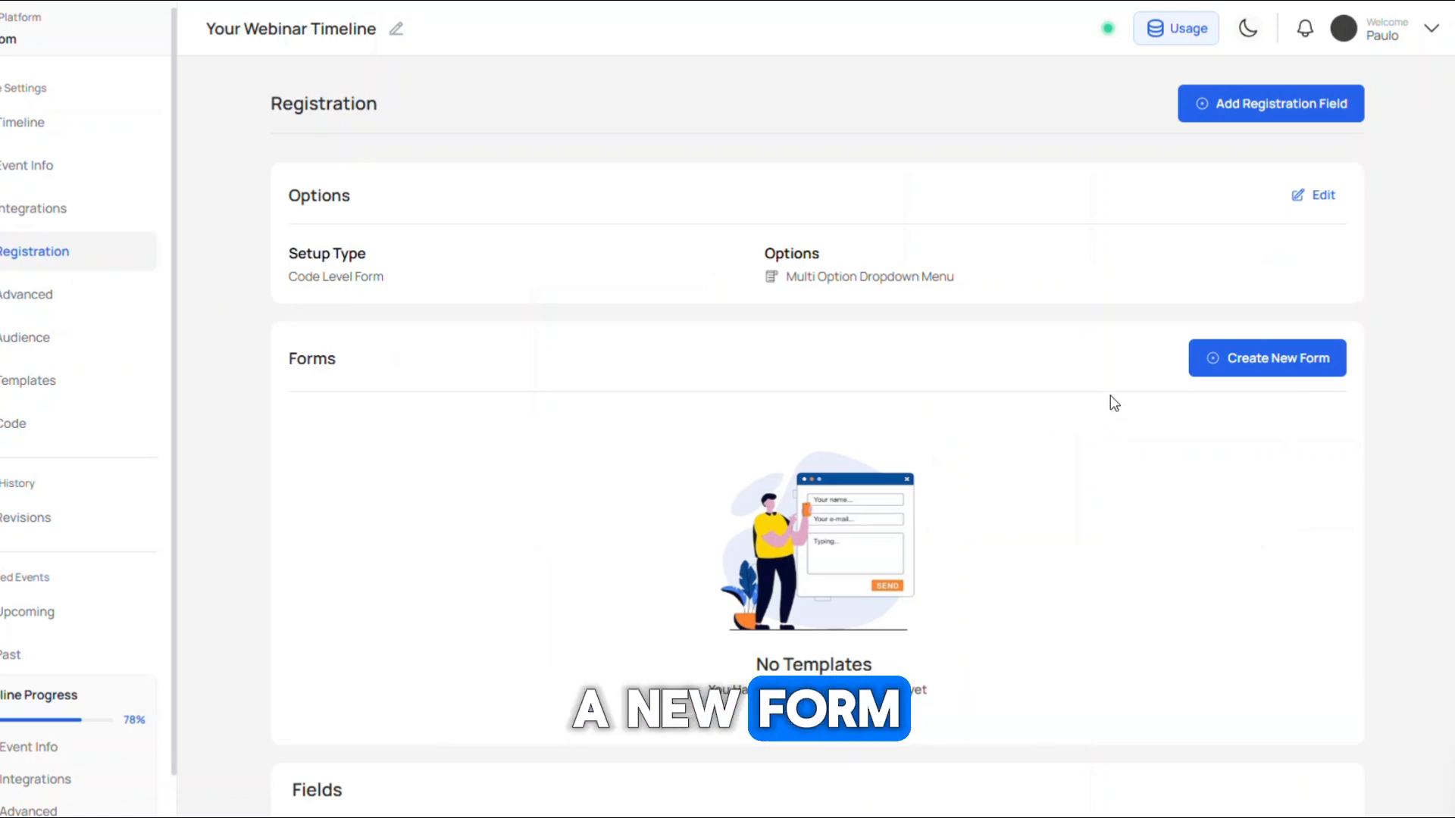
Step: Glance at the registration options, then start creating a new registration form
click(1315, 198)
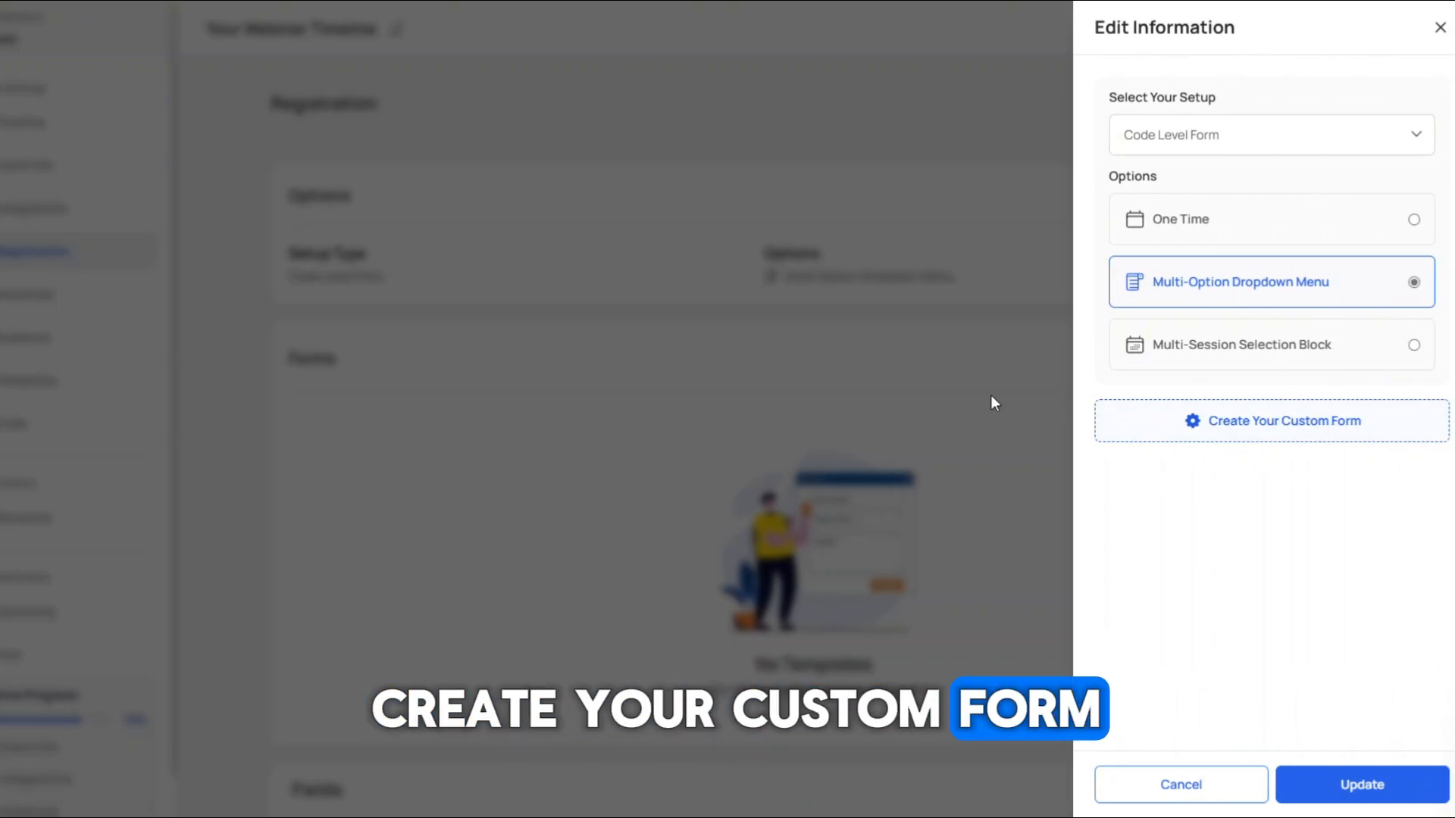
click(966, 370)
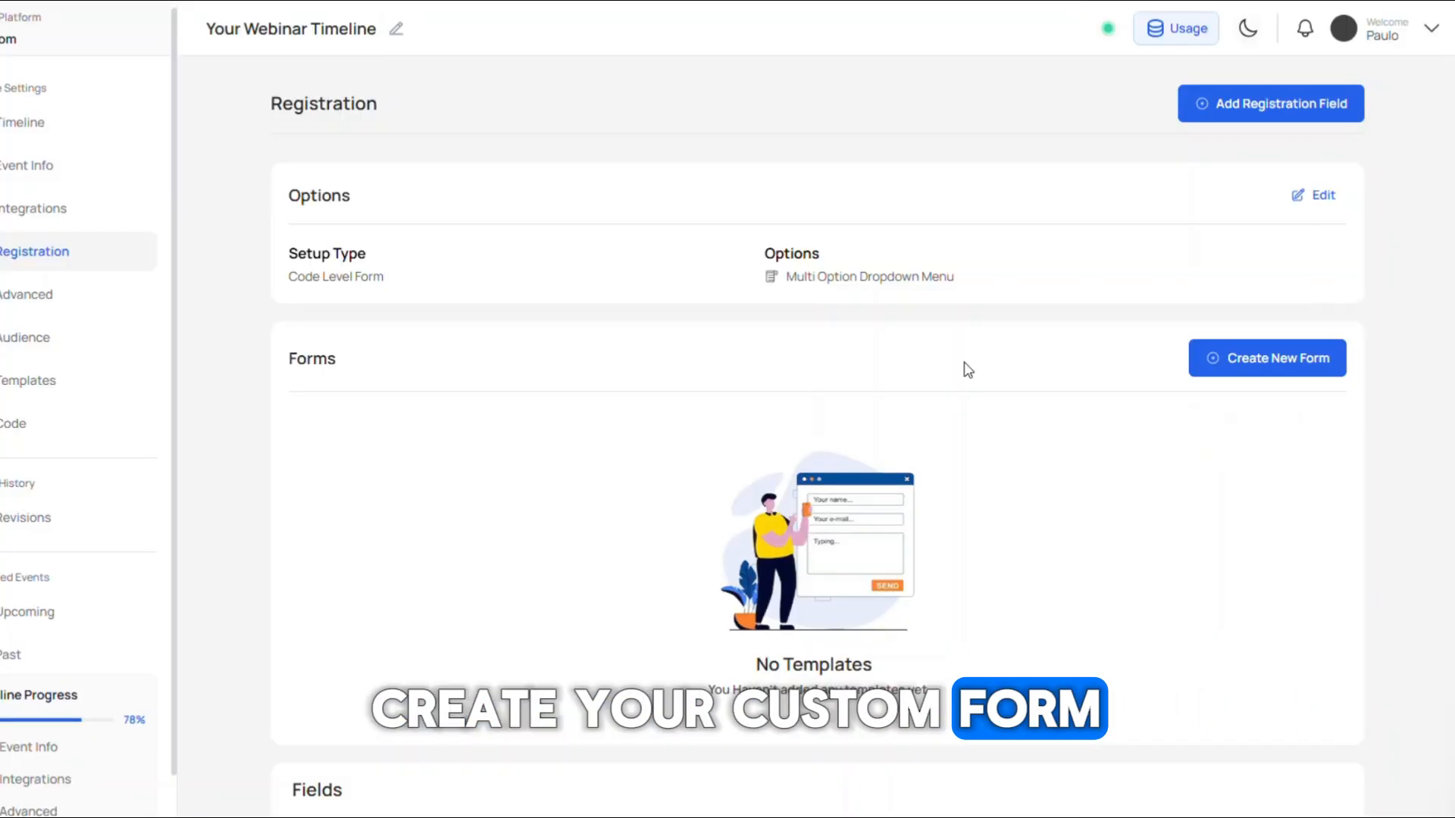
click(1290, 376)
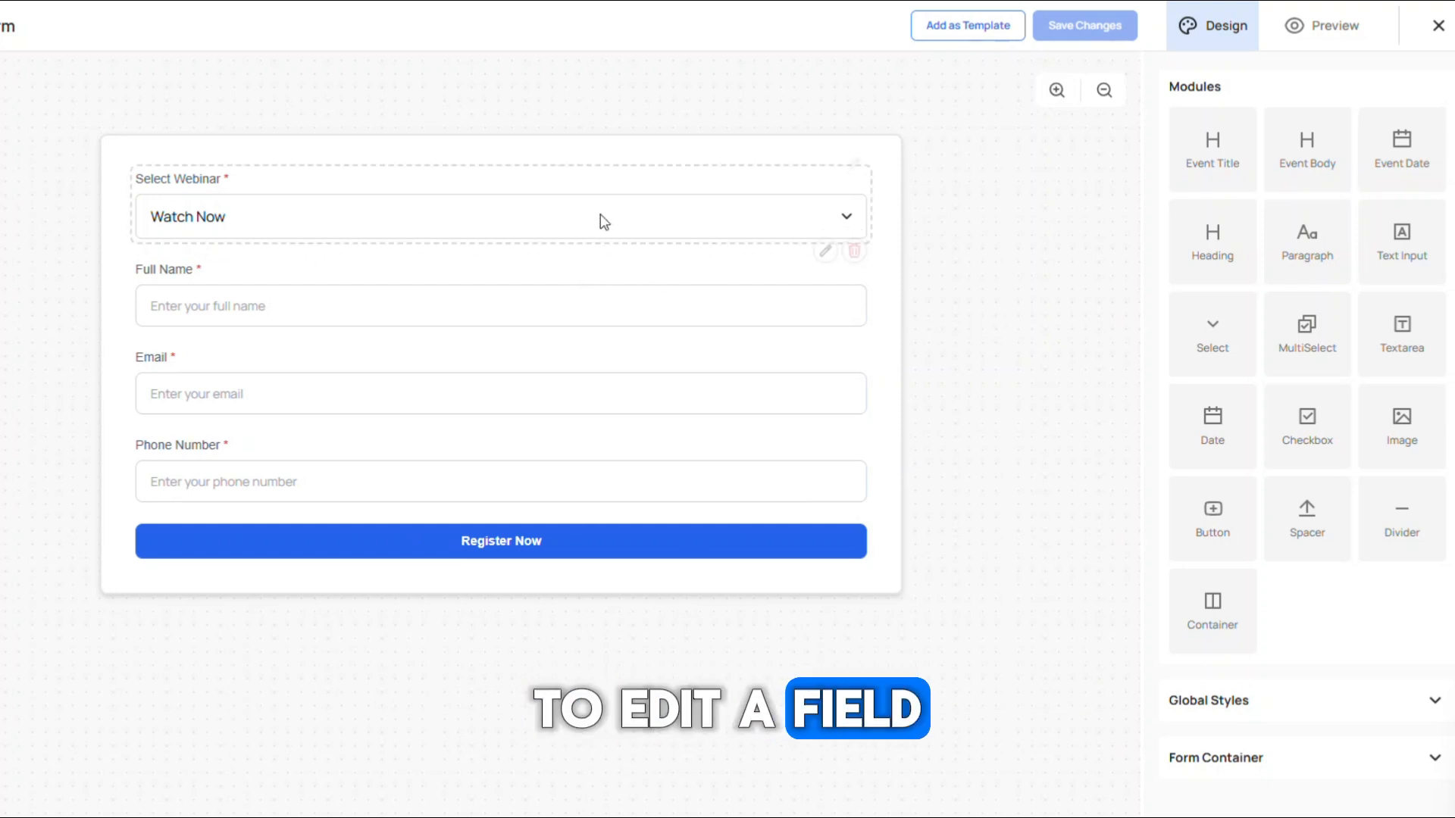
Step: Edit the Select Webinar field and set its label color to red
click(854, 152)
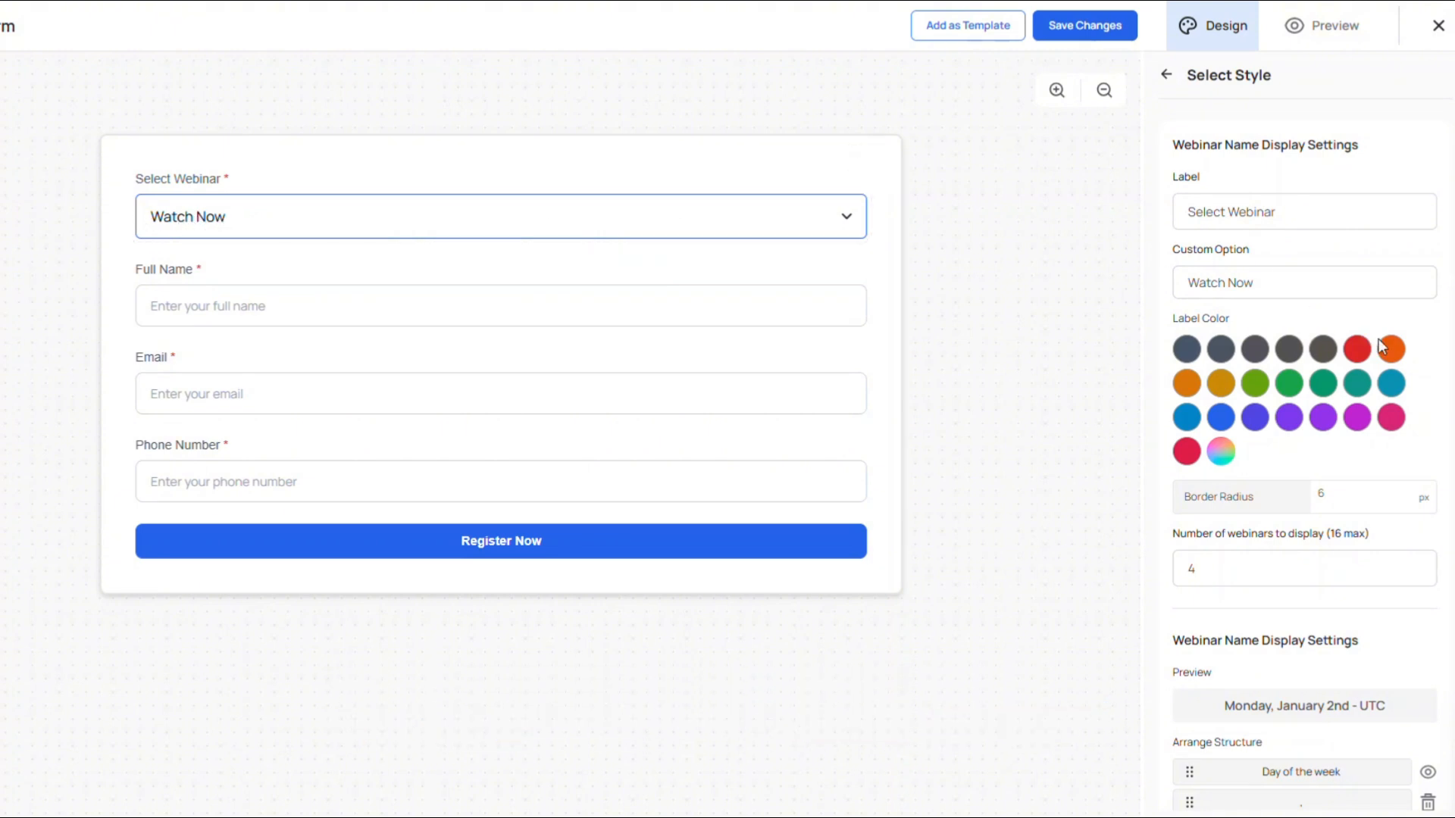
click(1357, 349)
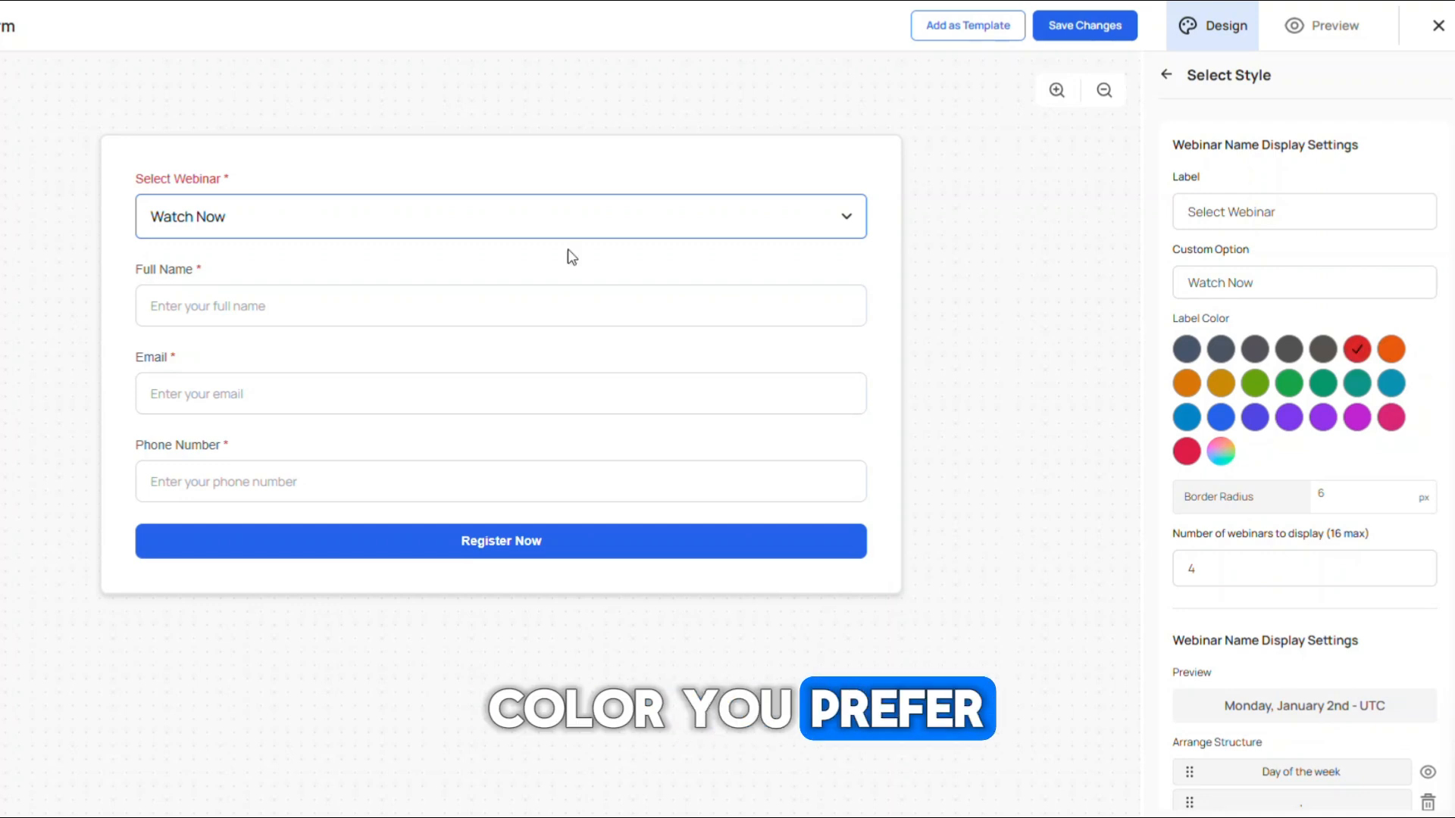
Step: Set the number of webinars to display to 4 and preview the webinar dropdown options
scroll(1356, 424, down, 1)
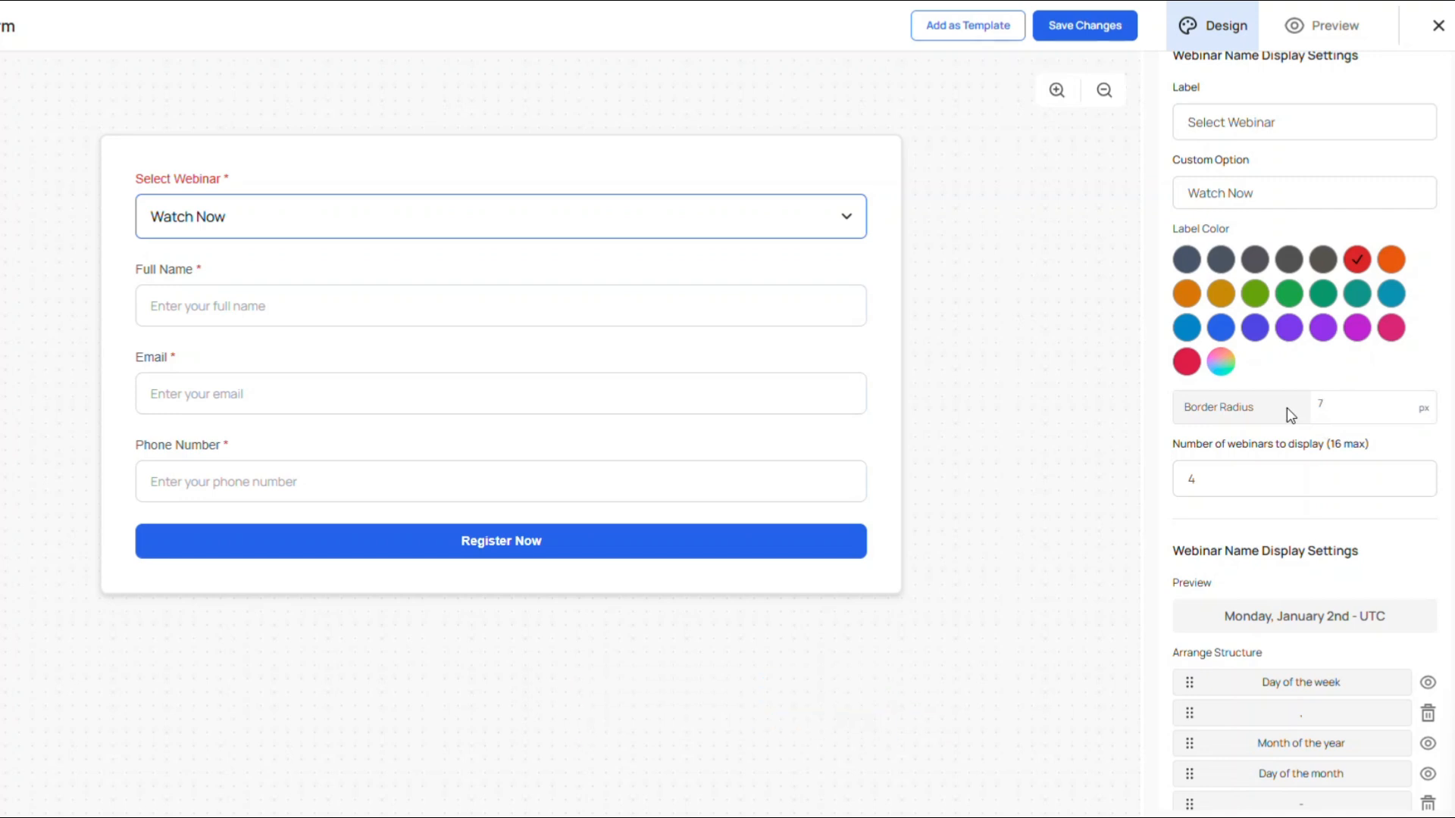
click(1191, 483)
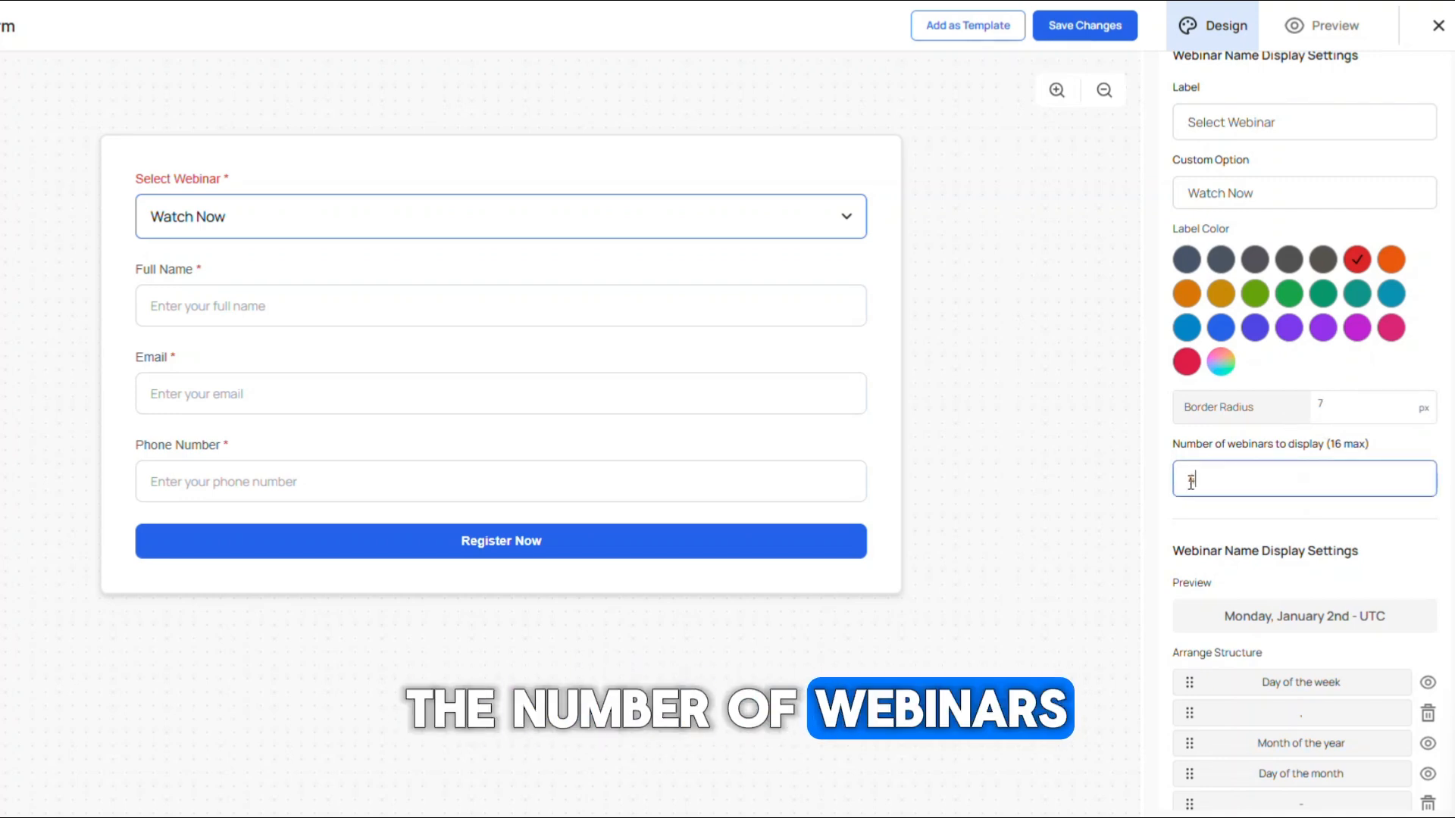
key(BackSpace)
text(4)
click(842, 218)
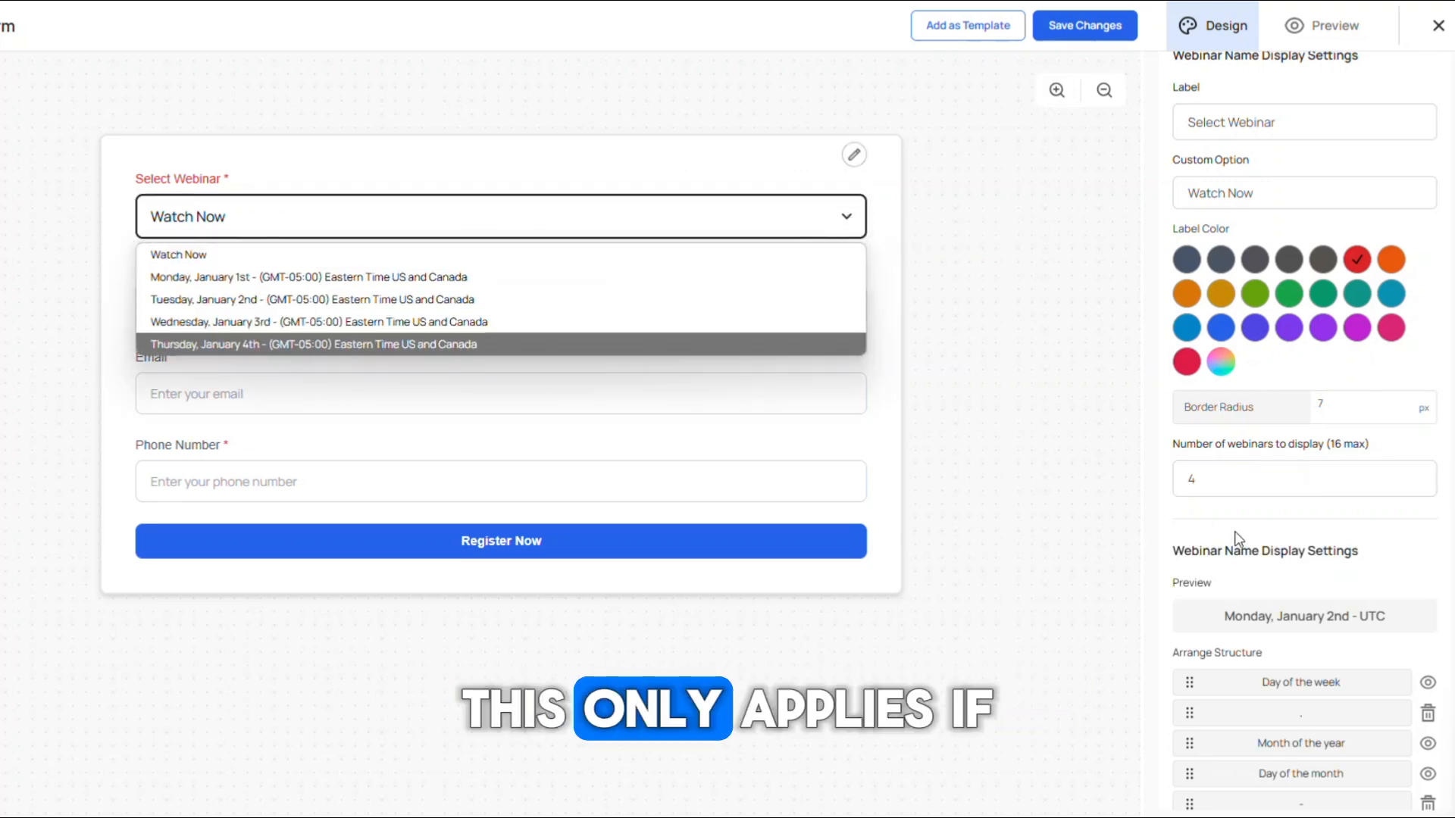
click(1260, 536)
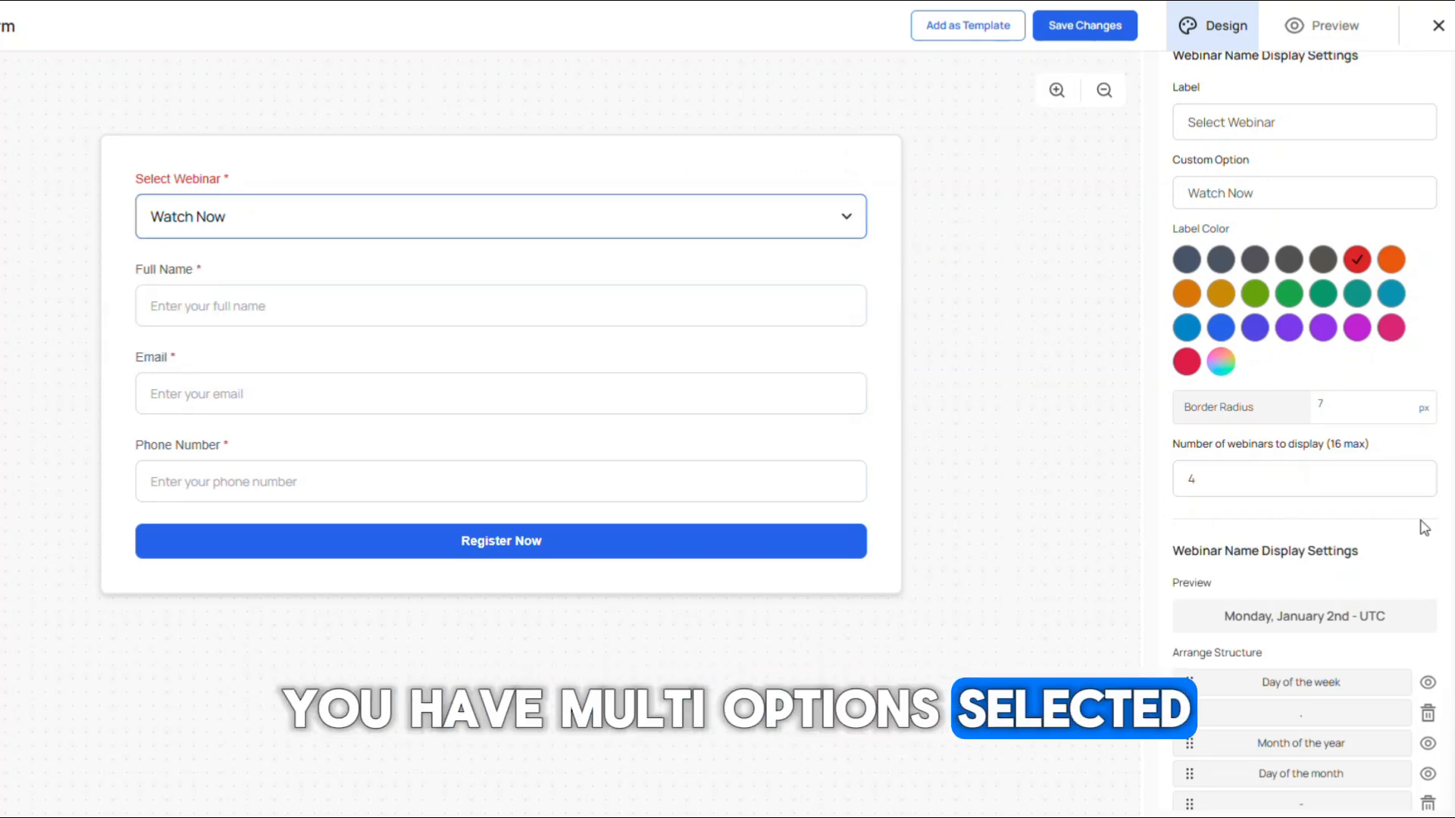
Step: Rearrange the date structure to put Month of the year first and delete the comma separator
scroll(1421, 527, down, 2)
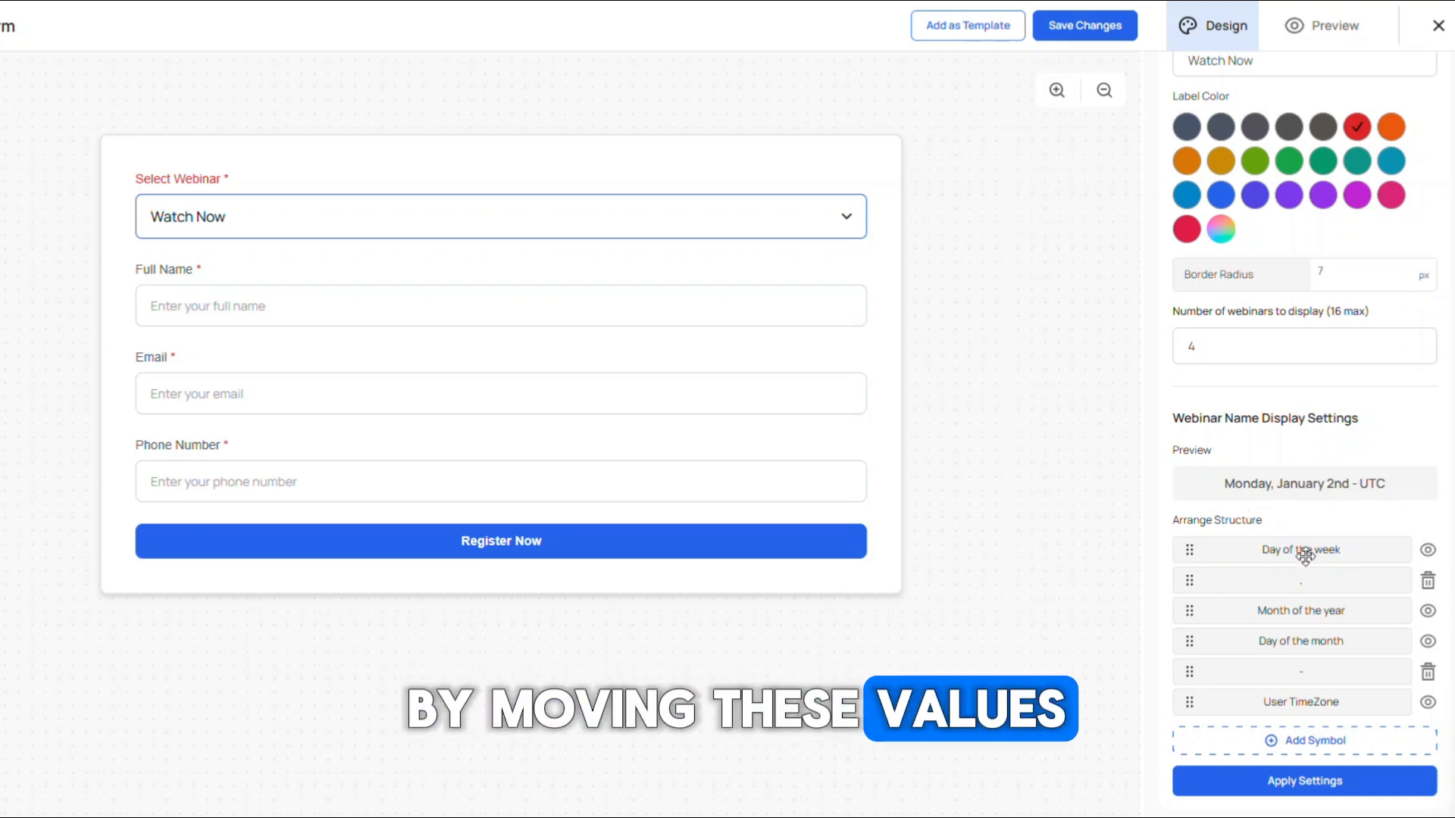
mouse_move(1305, 556)
mouse_down()
mouse_move(1311, 597)
mouse_move(1313, 549)
mouse_up()
click(1428, 551)
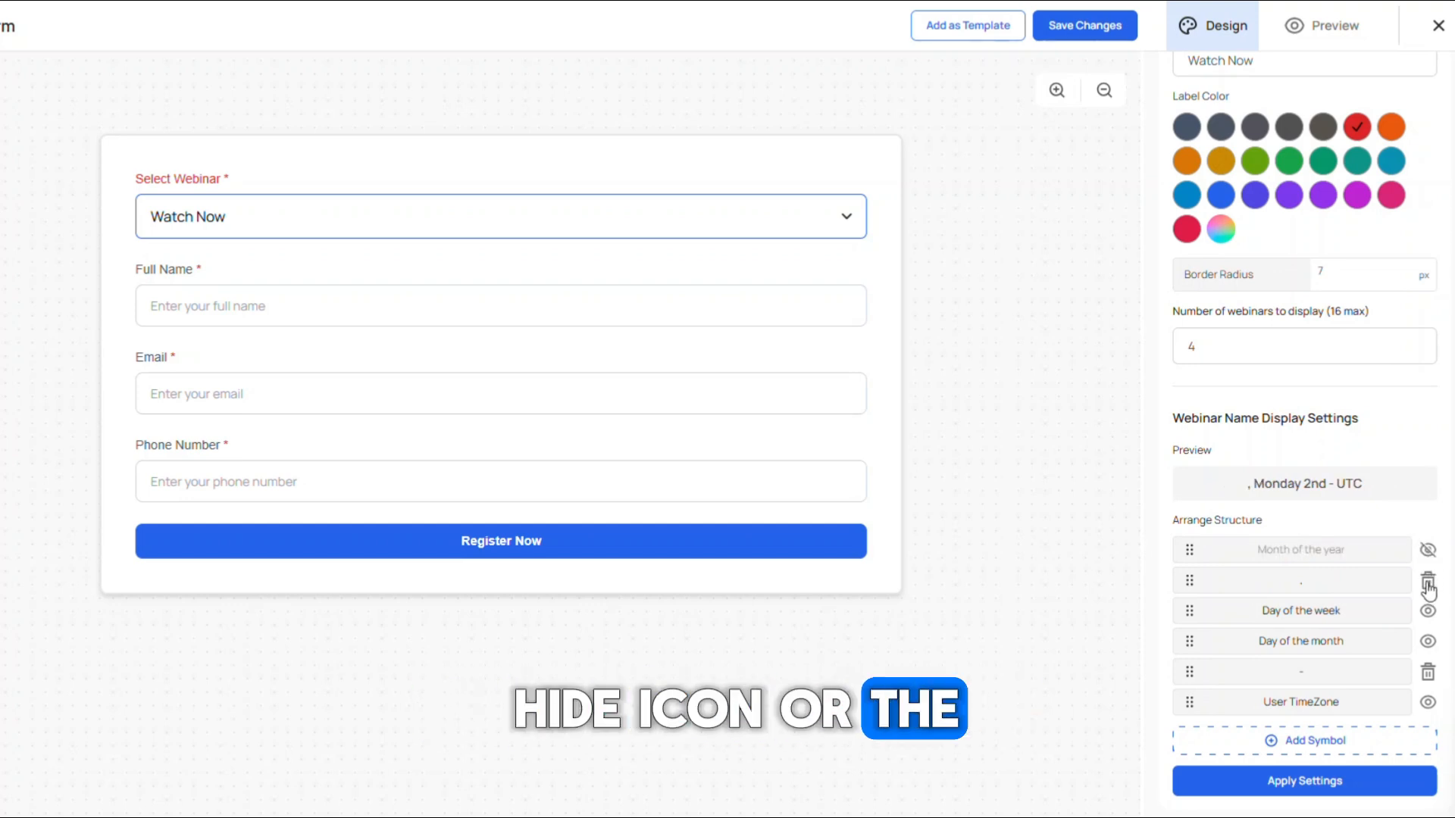
click(1428, 583)
click(1428, 581)
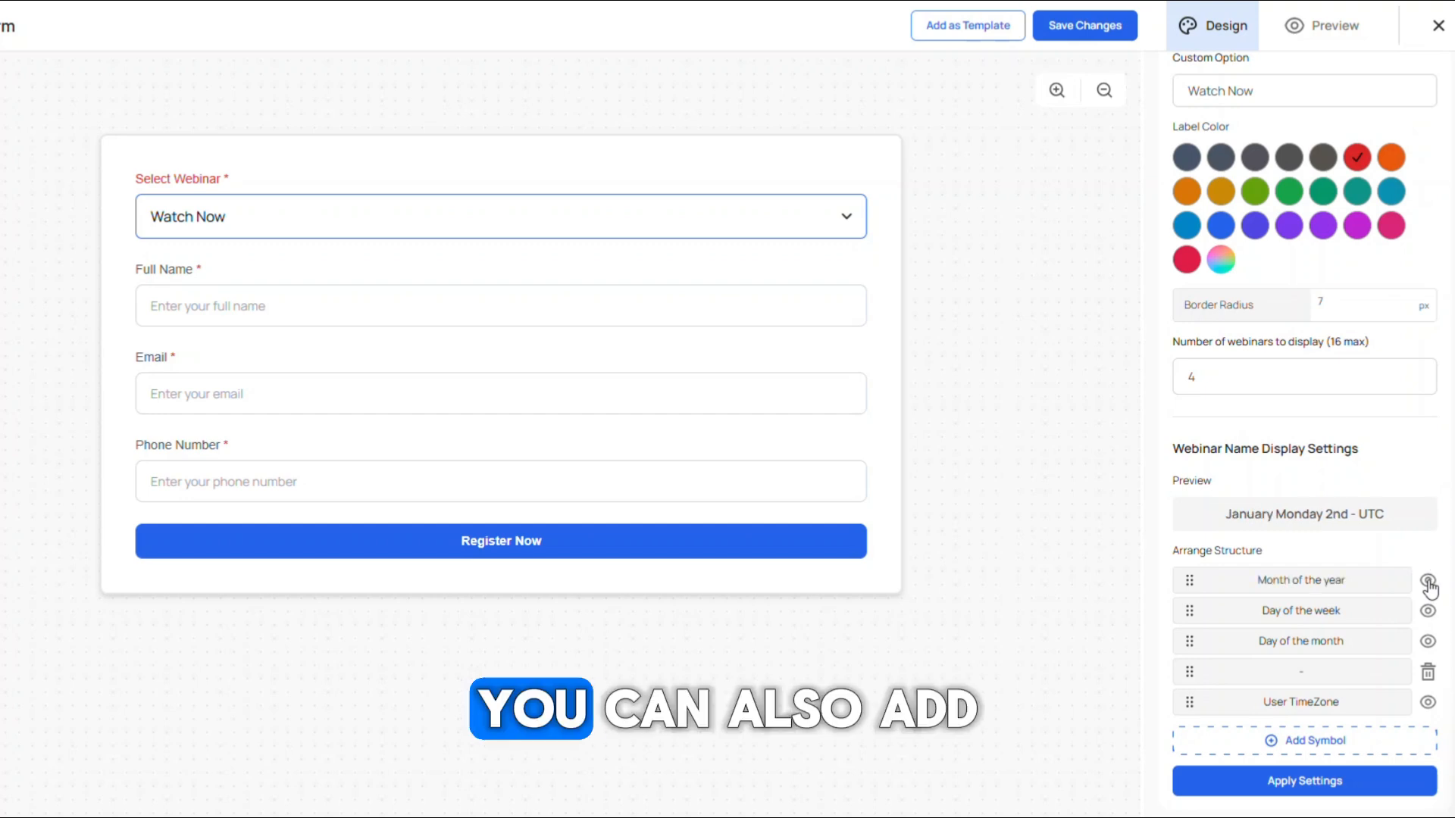
Step: Append a comma symbol to the end of the webinar date structure
click(1332, 744)
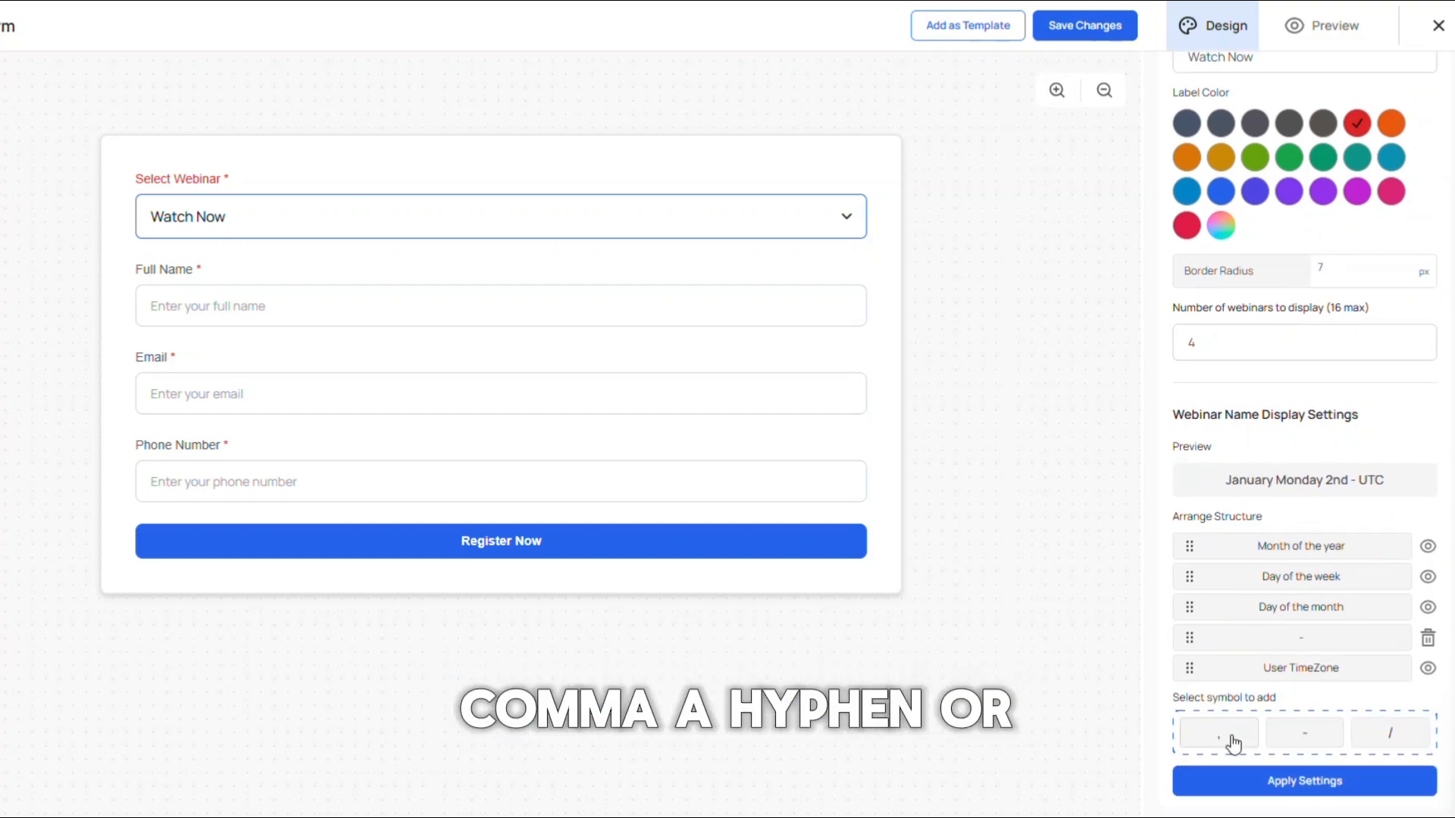
click(1232, 739)
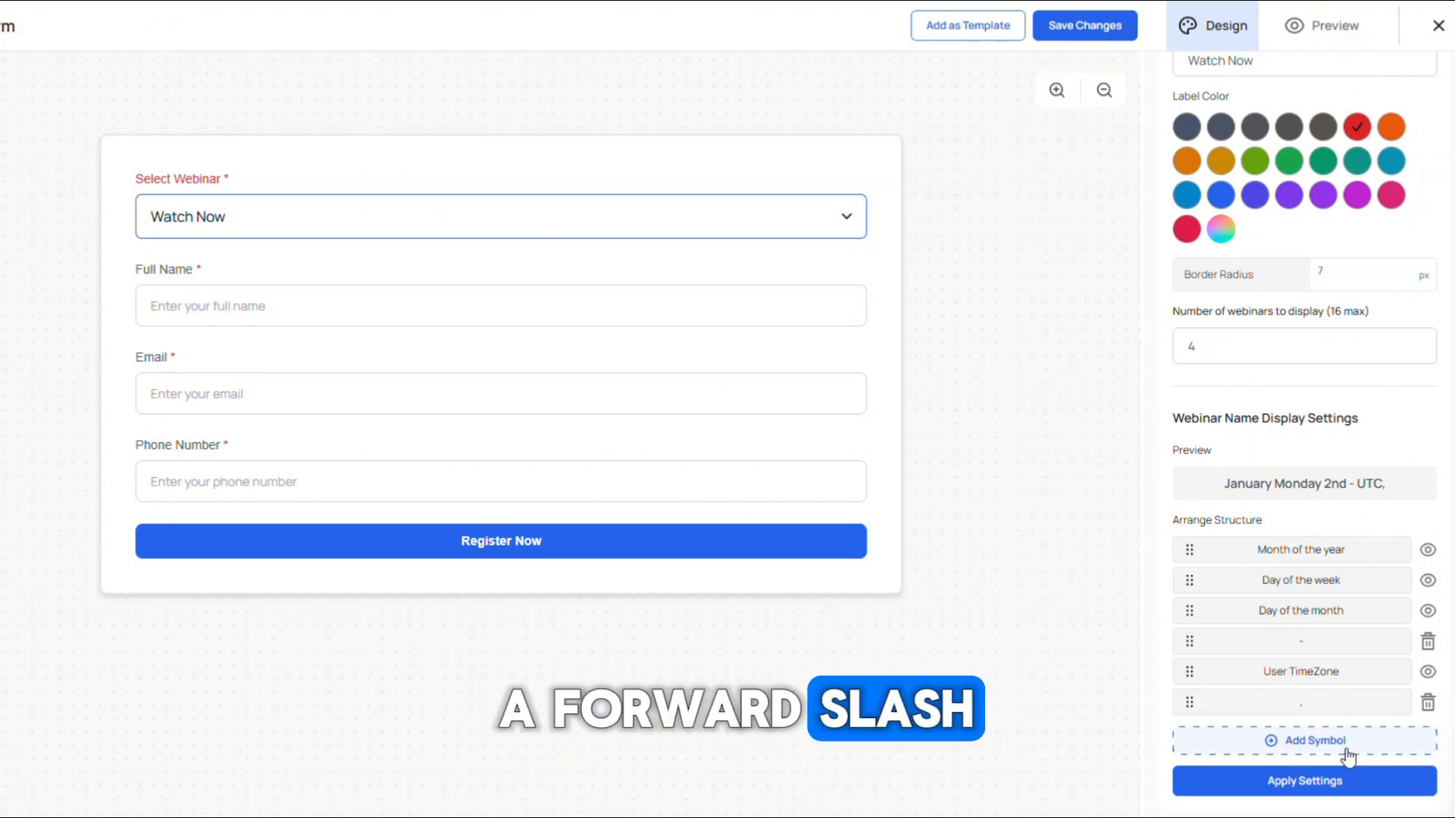
click(1338, 747)
scroll(1375, 693, down, 1)
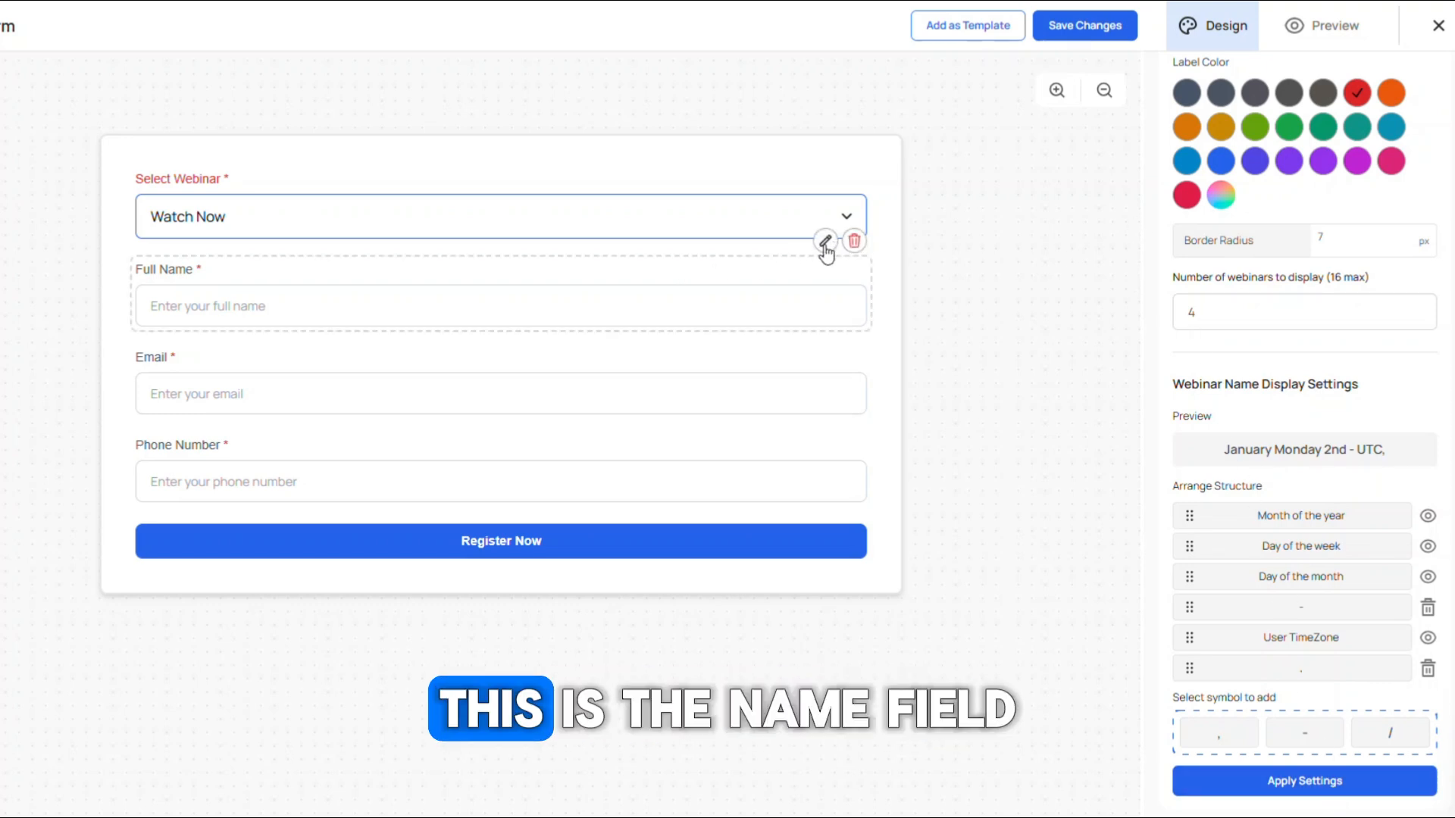
Step: Open the Full Name field's settings and inspect its Required toggle and Type options
click(825, 244)
scroll(1247, 218, up, 3)
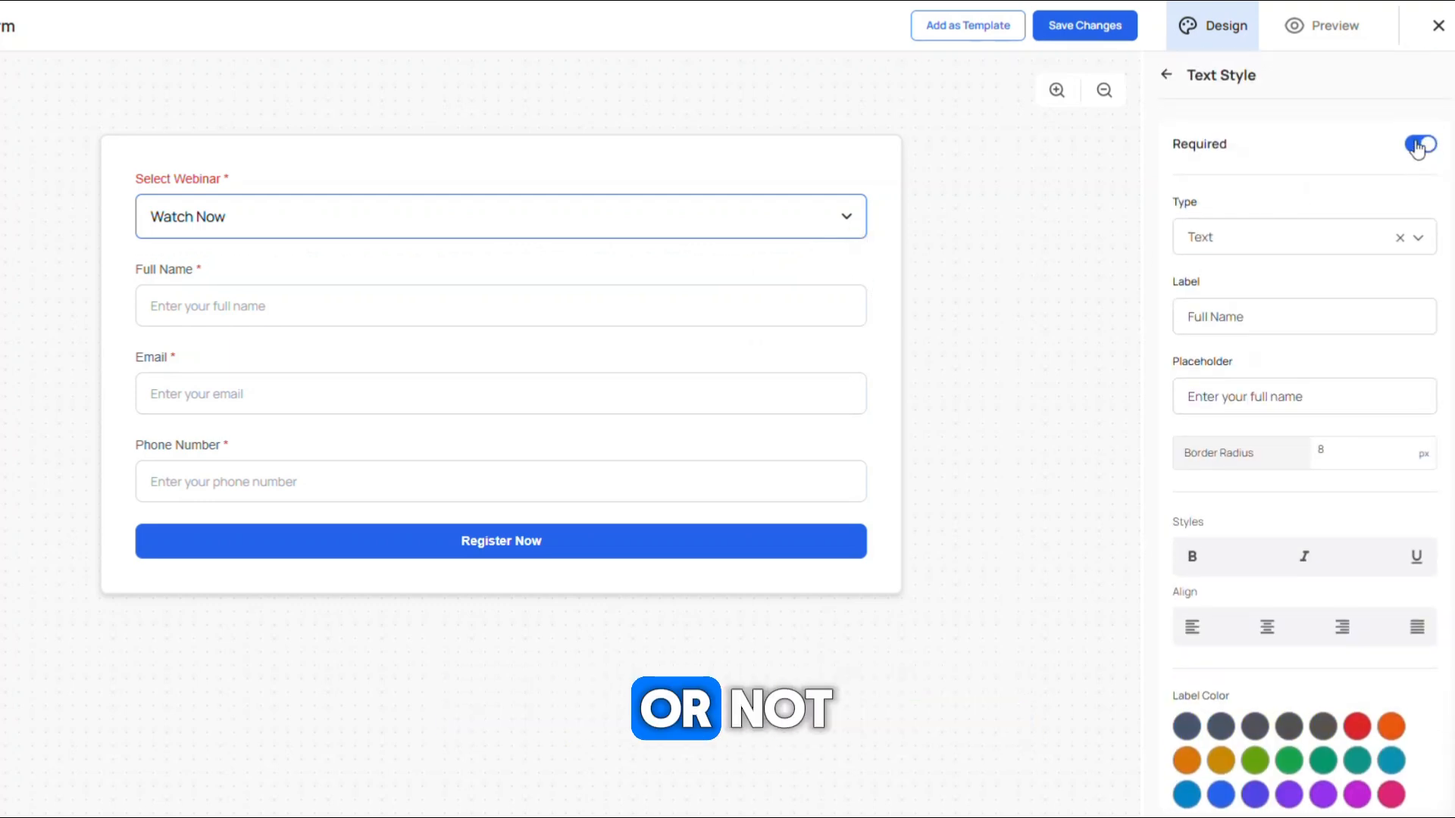
click(1414, 148)
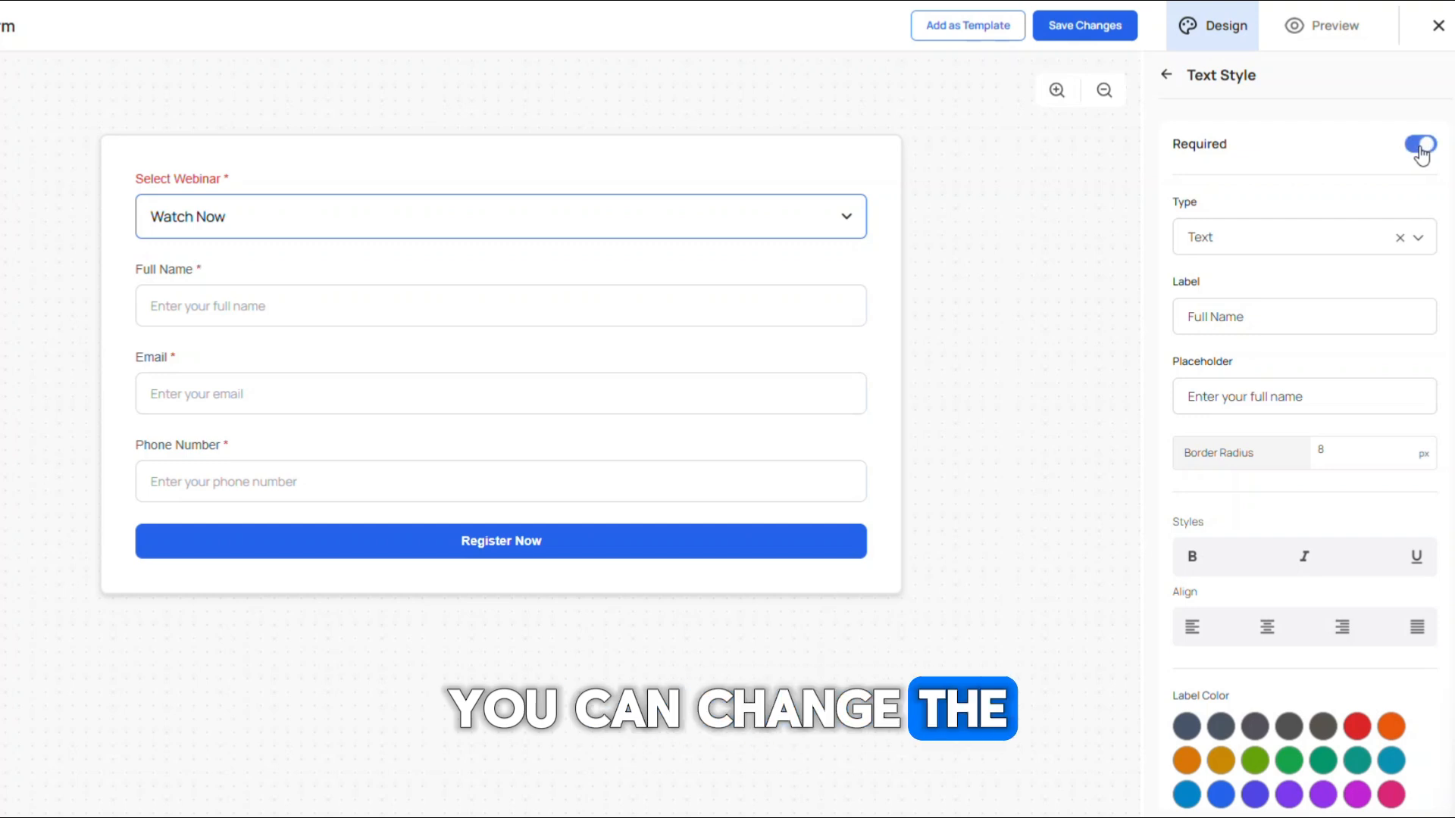
click(1266, 244)
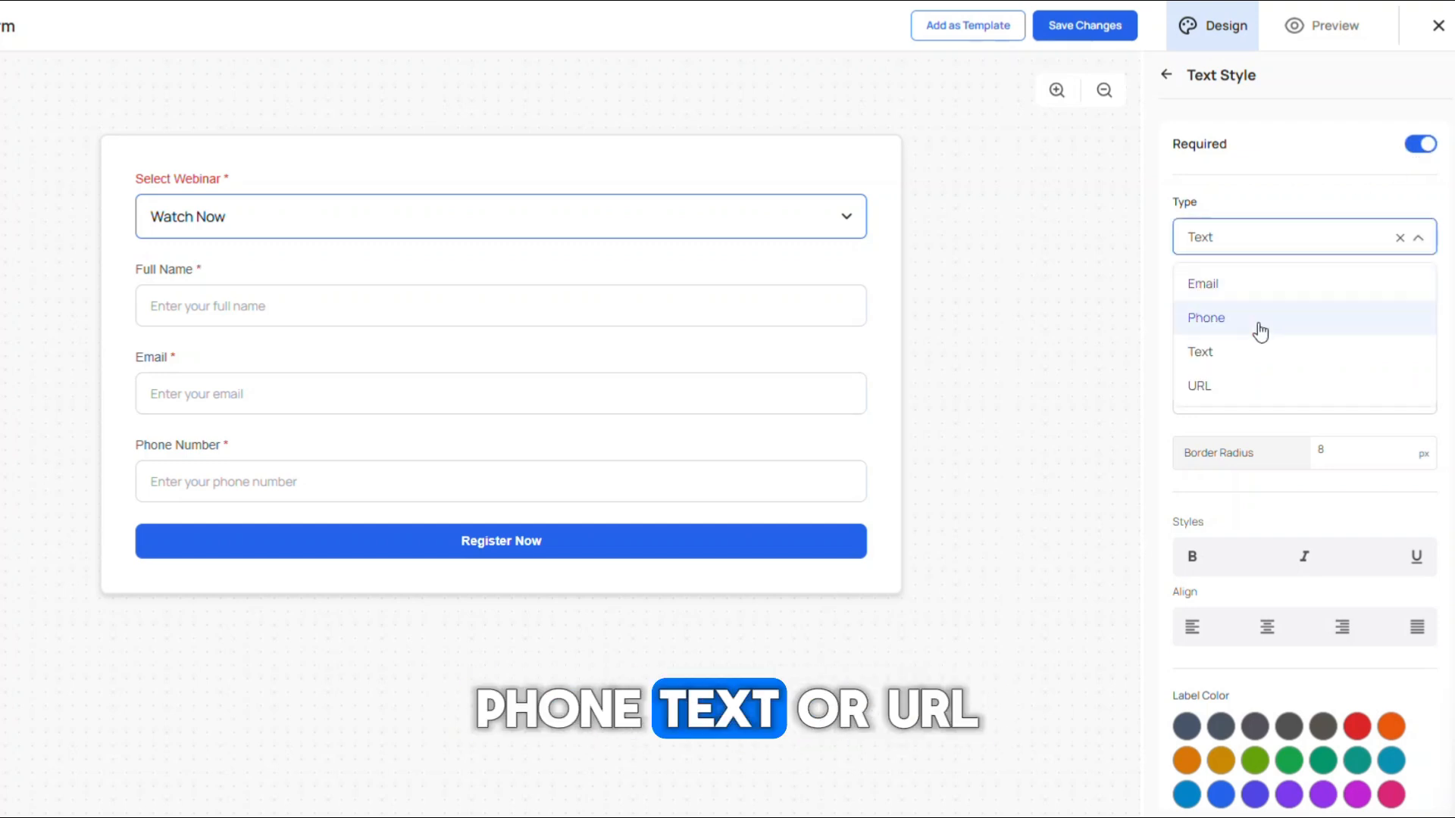
click(1267, 202)
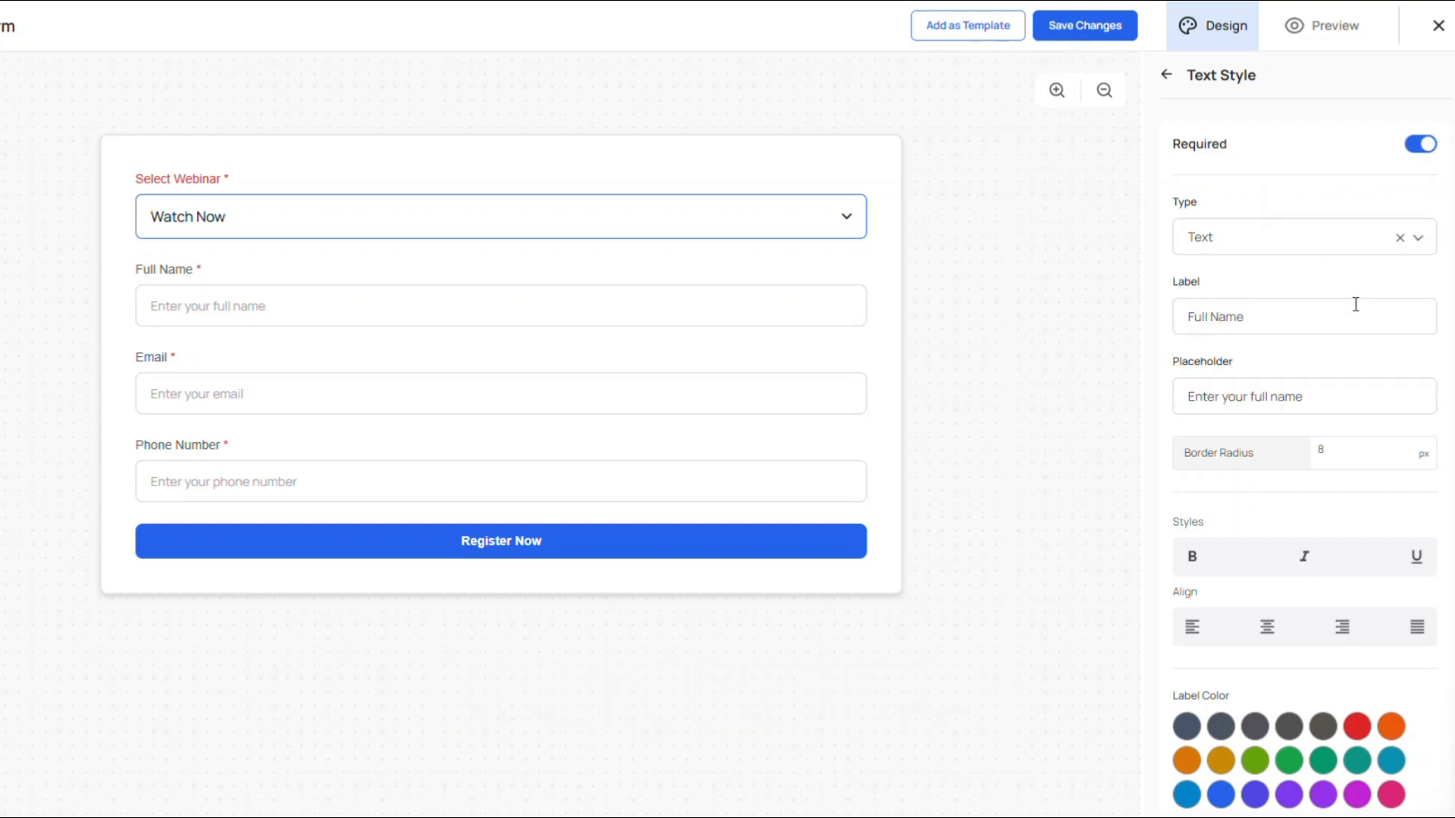
Step: Inspect the Full Name field's label, placeholder and border radius settings
scroll(1354, 306, down, 2)
drag(1247, 224, 1153, 227)
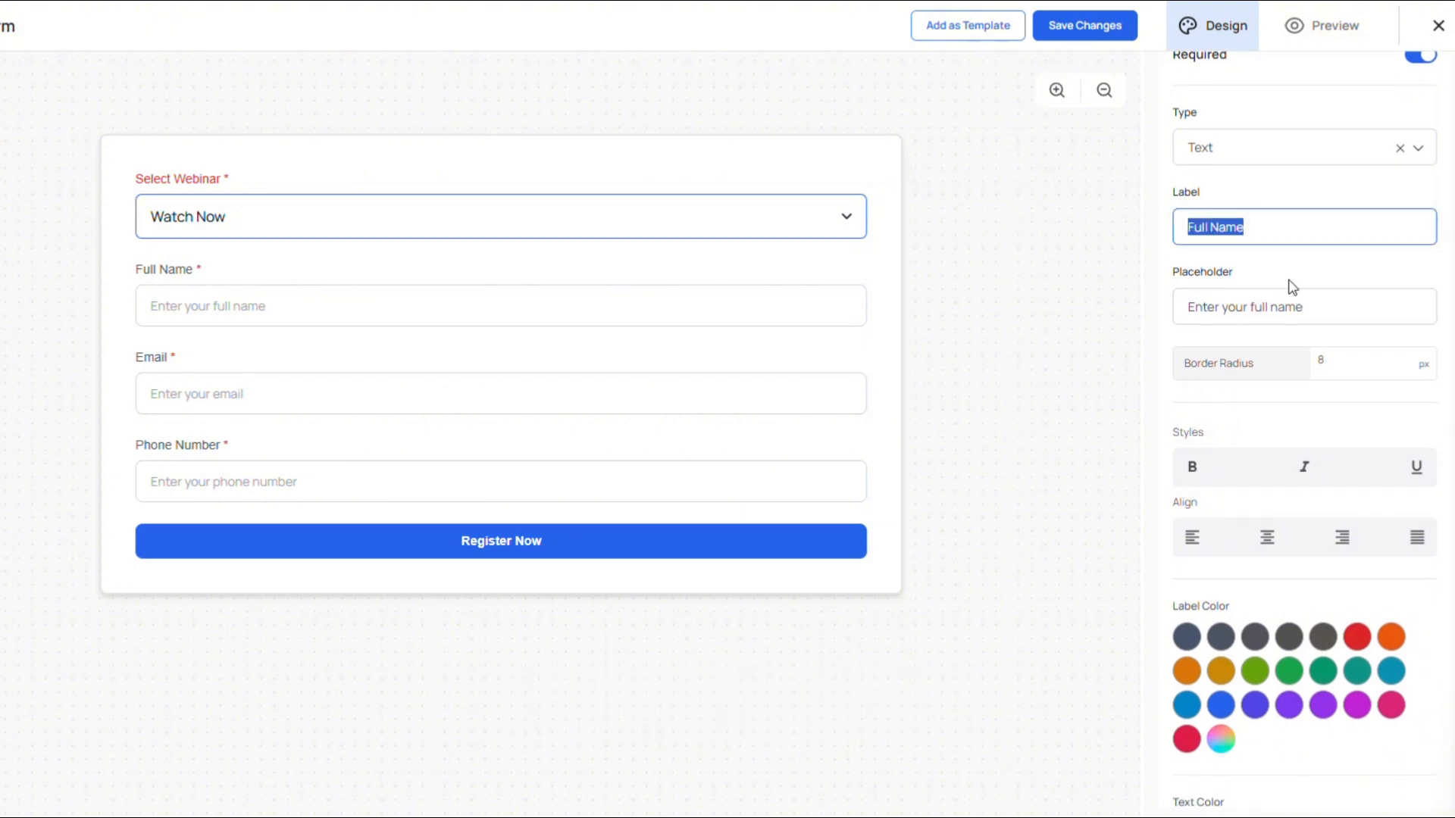
drag(1328, 305, 1140, 311)
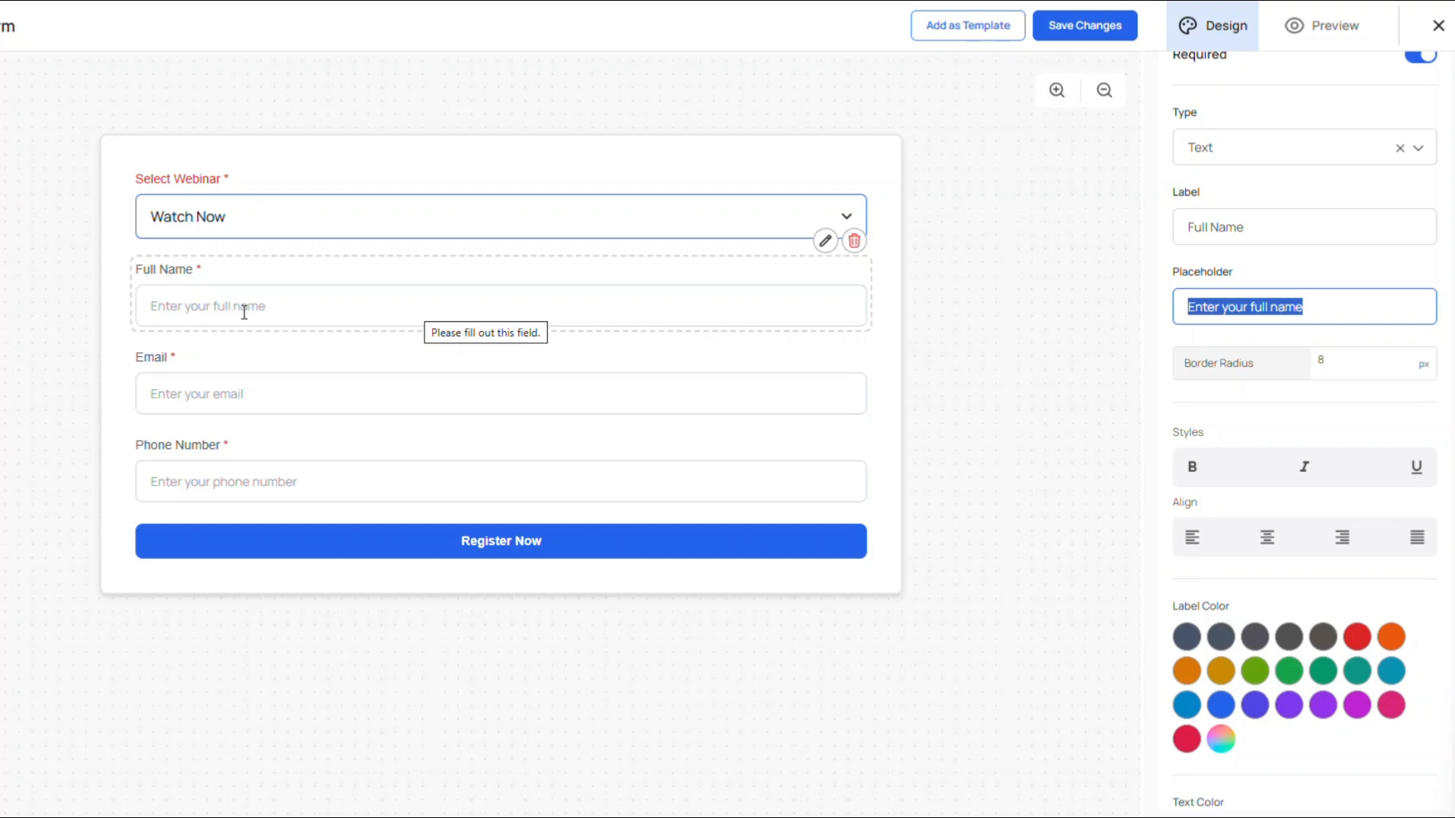
click(1332, 368)
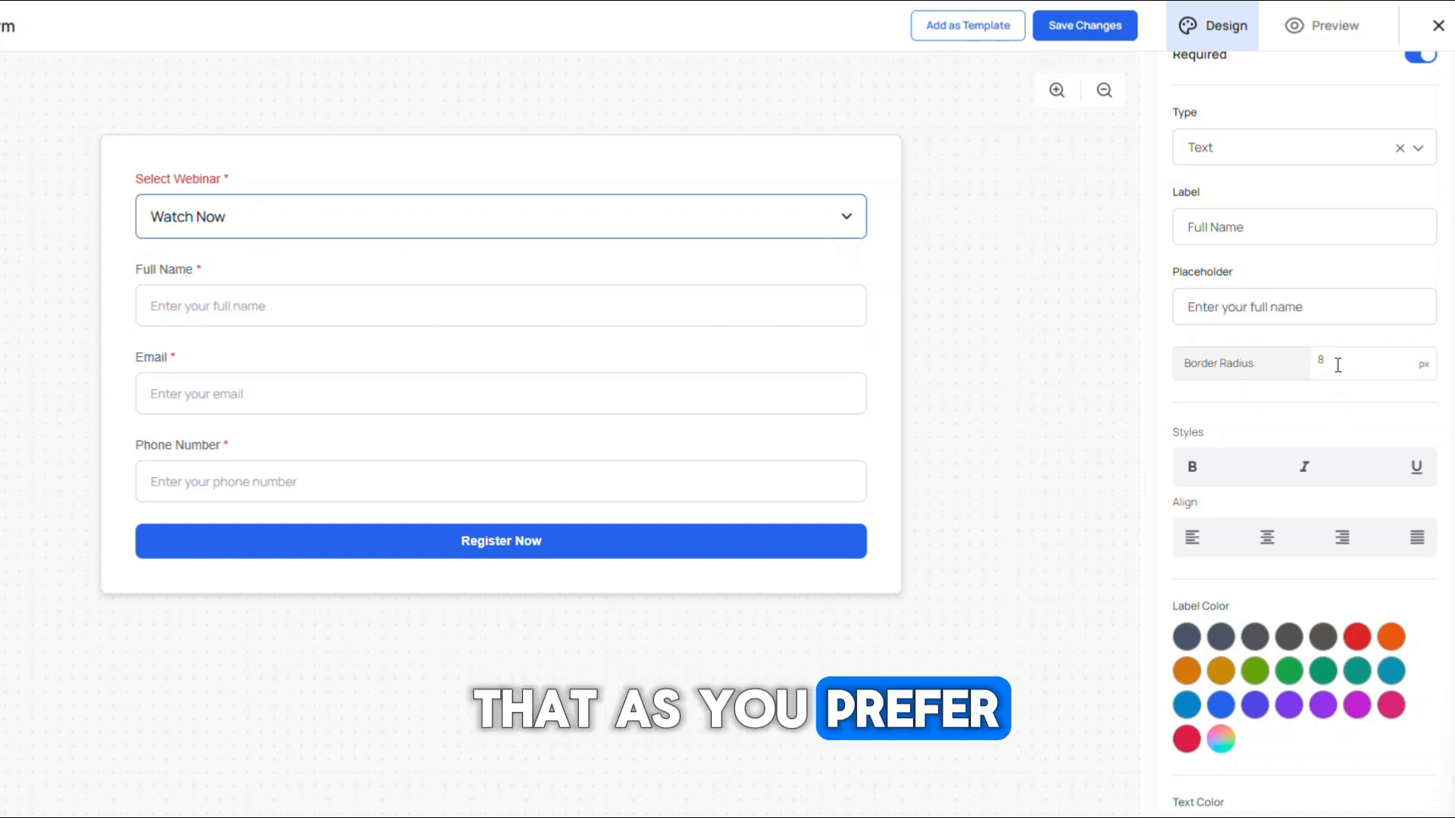
drag(1335, 361, 1276, 364)
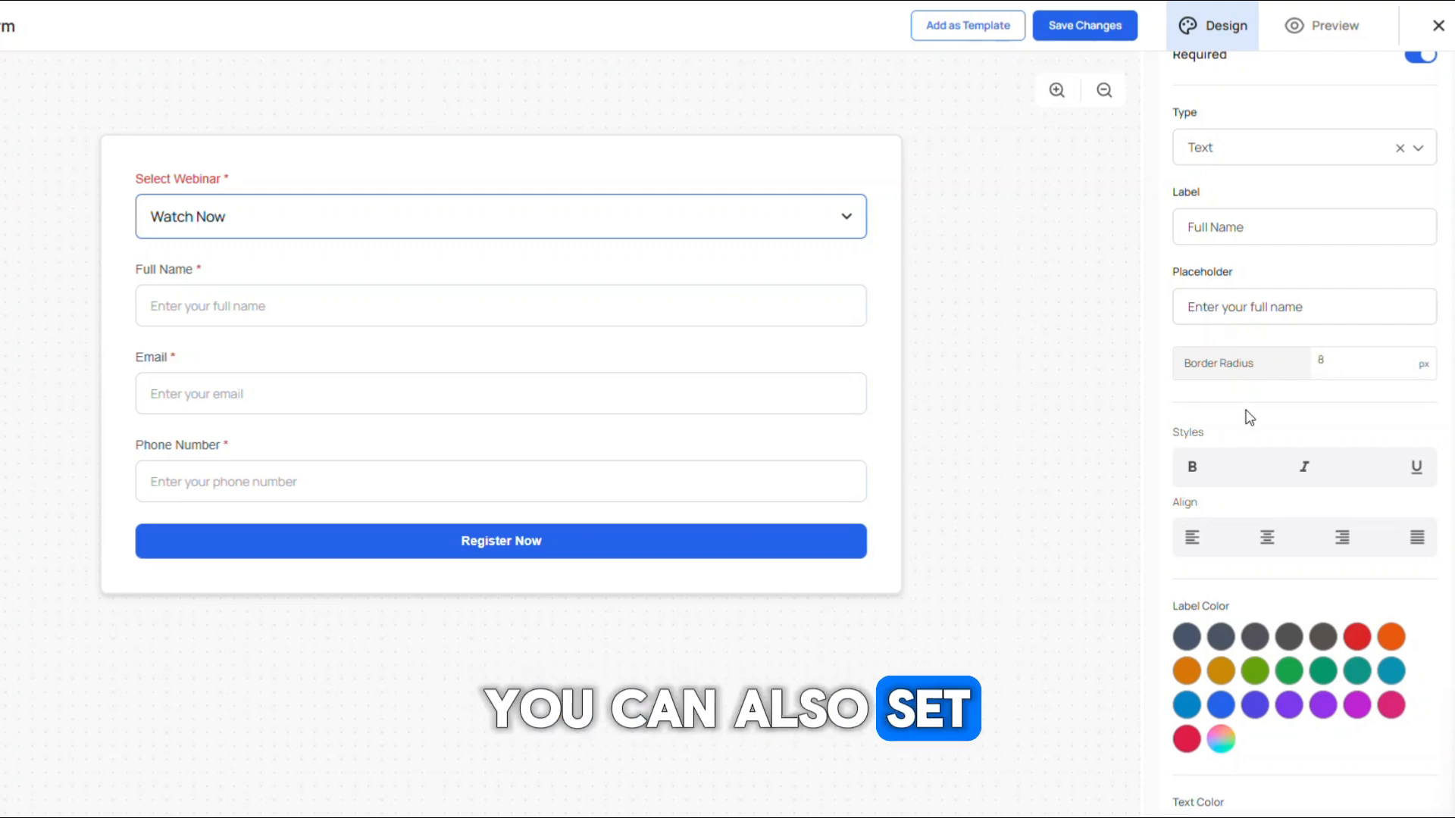
Step: Try bold and italic styles on the Full Name label, then clear them again
scroll(1242, 409, down, 2)
click(1204, 292)
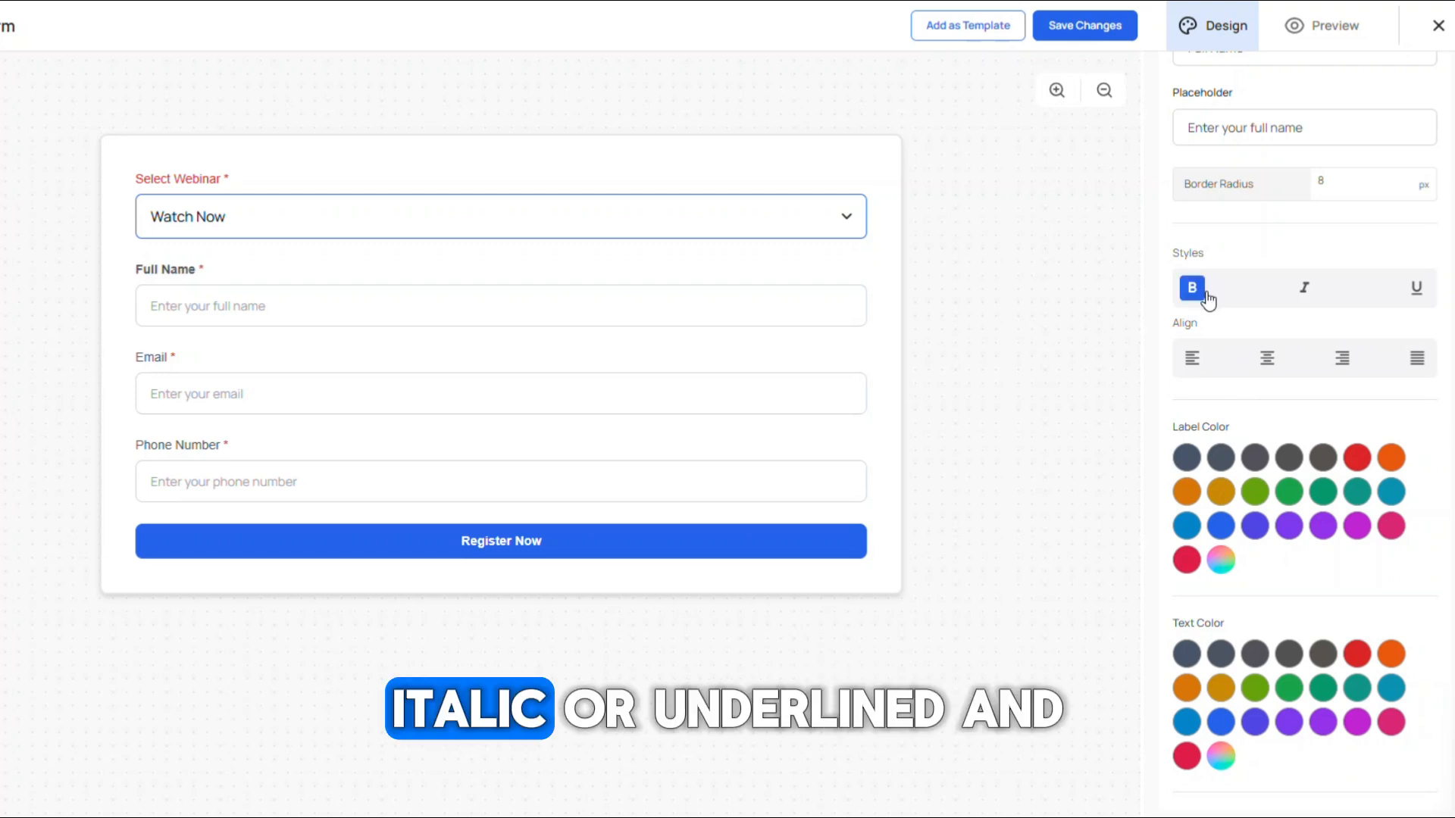
click(1307, 294)
click(1420, 295)
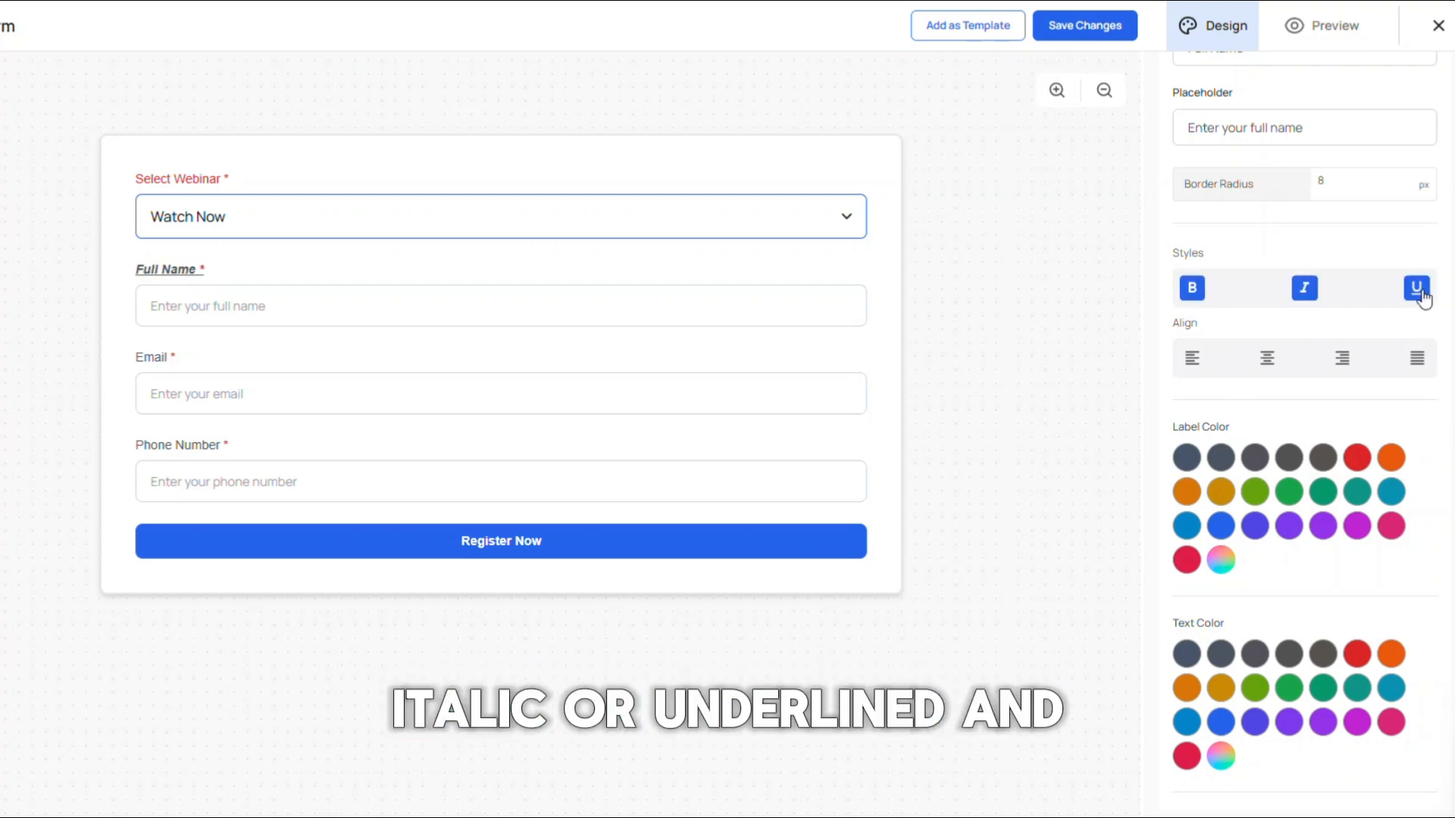
click(1311, 300)
click(1189, 294)
Step: Set the Full Name field's alignment to left after trying the other alignments
click(1192, 359)
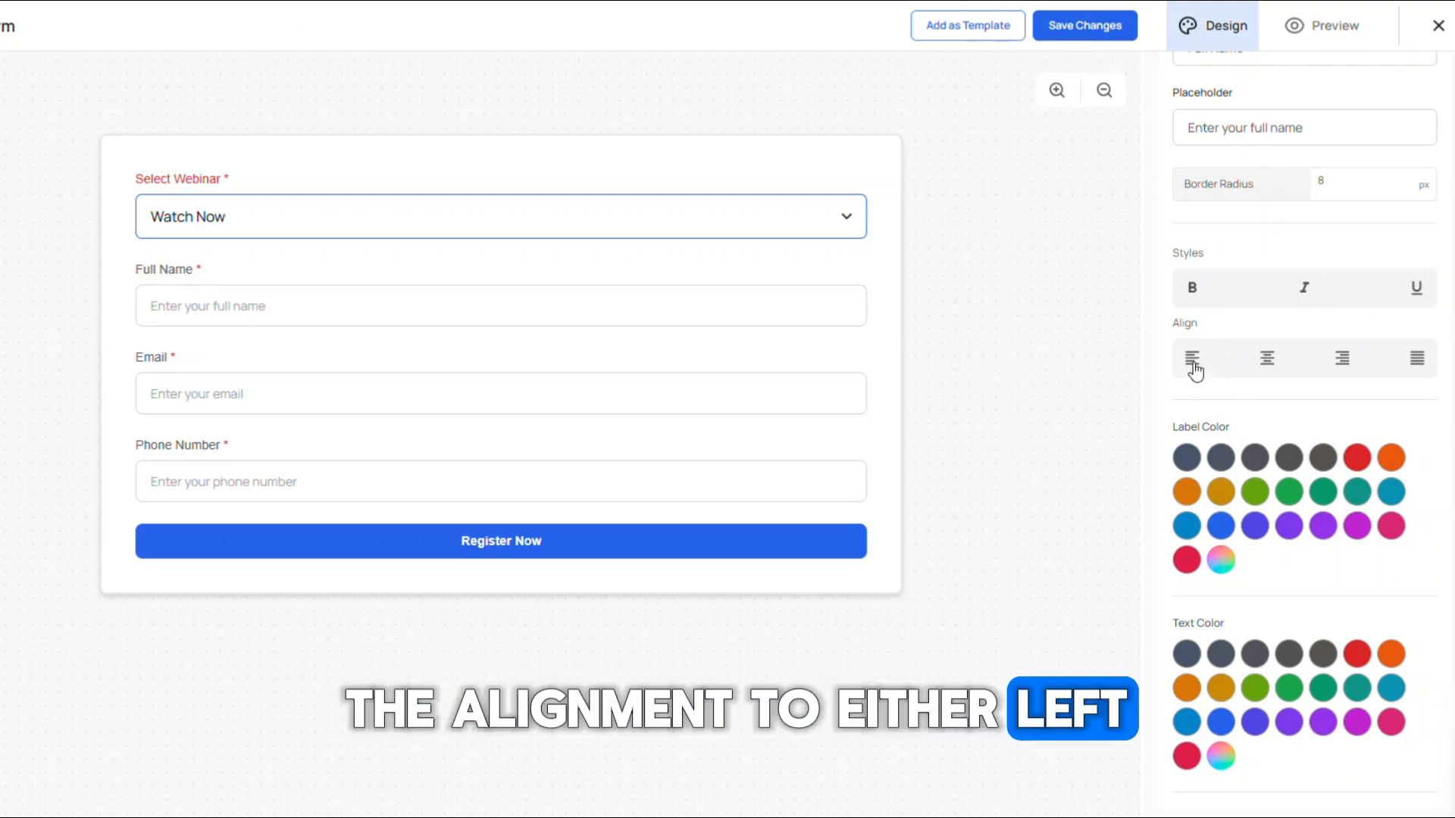
click(1344, 362)
click(1267, 362)
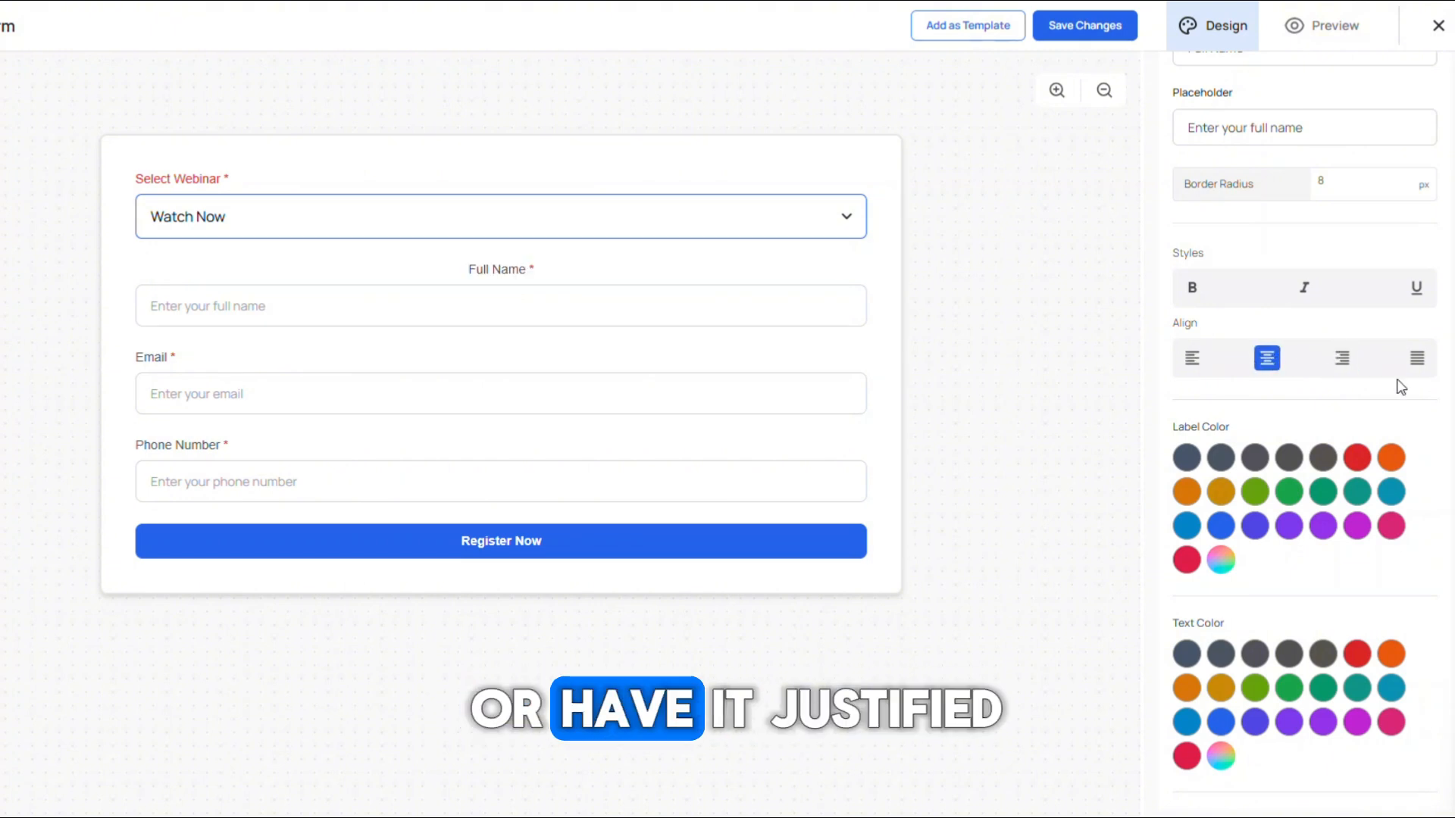
click(1417, 362)
click(1266, 362)
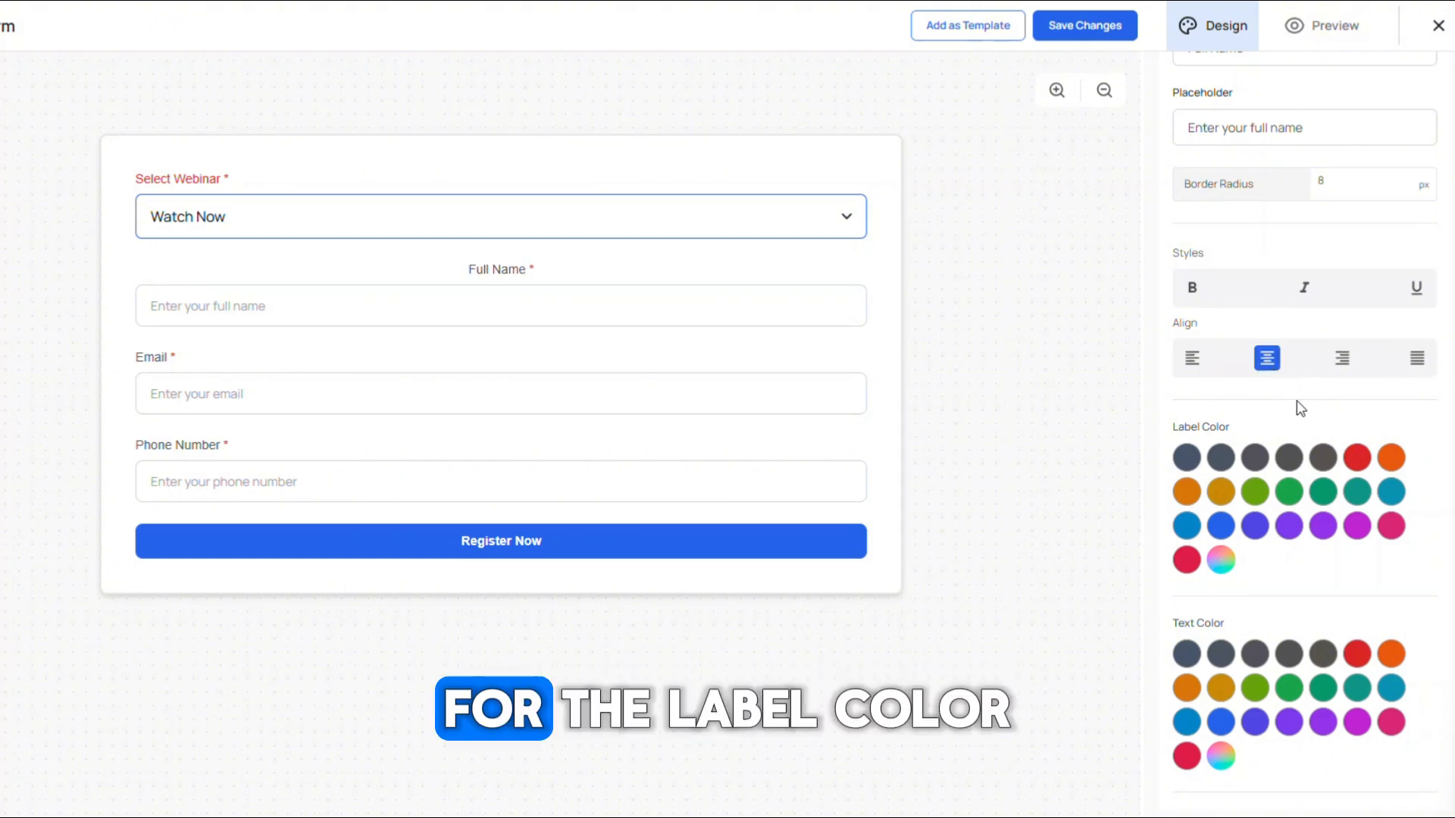
click(1192, 361)
Step: Set the Full Name label and border colors to amber and its text color to dark grey
scroll(1276, 419, down, 2)
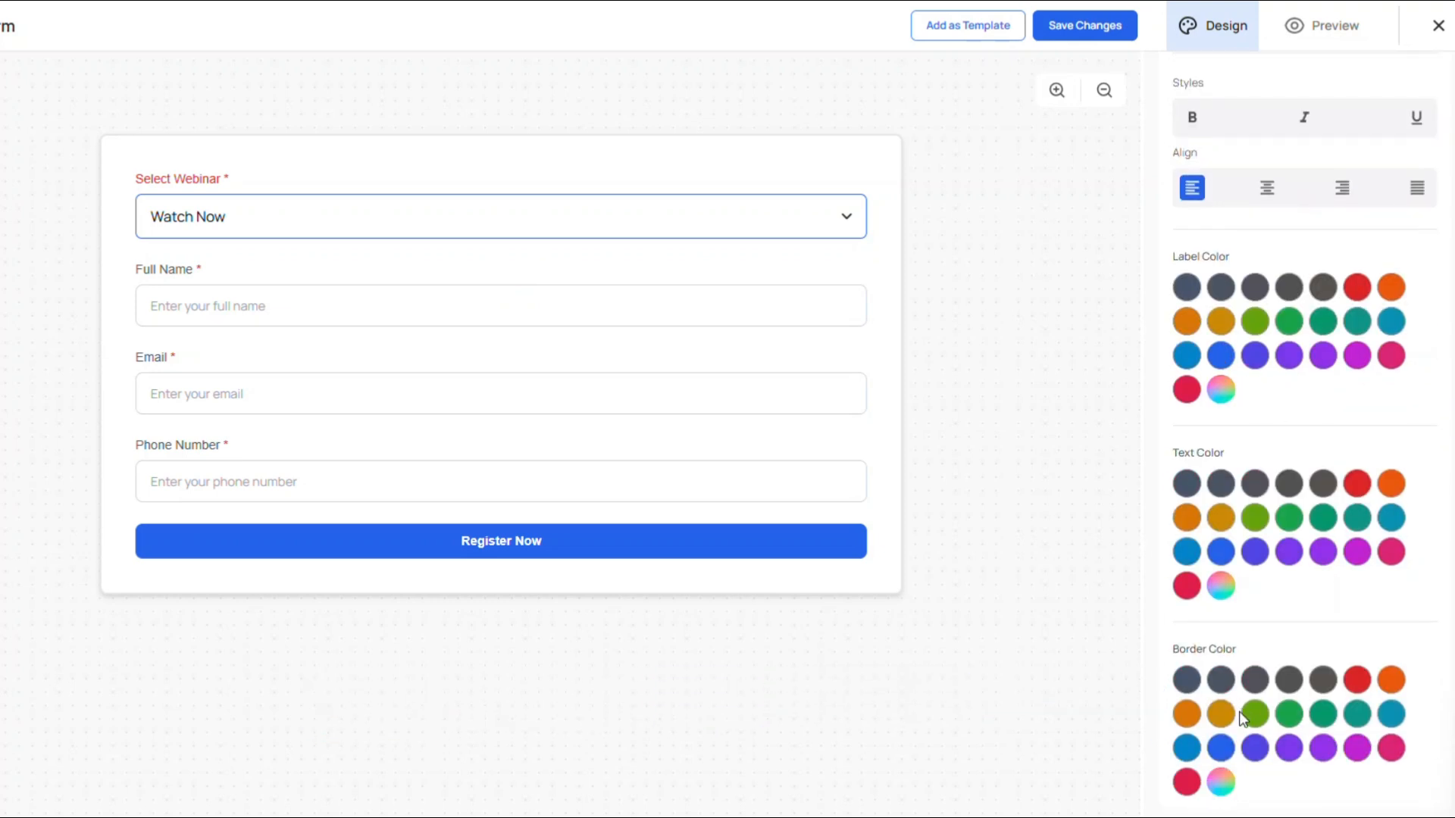
click(1221, 325)
click(1289, 483)
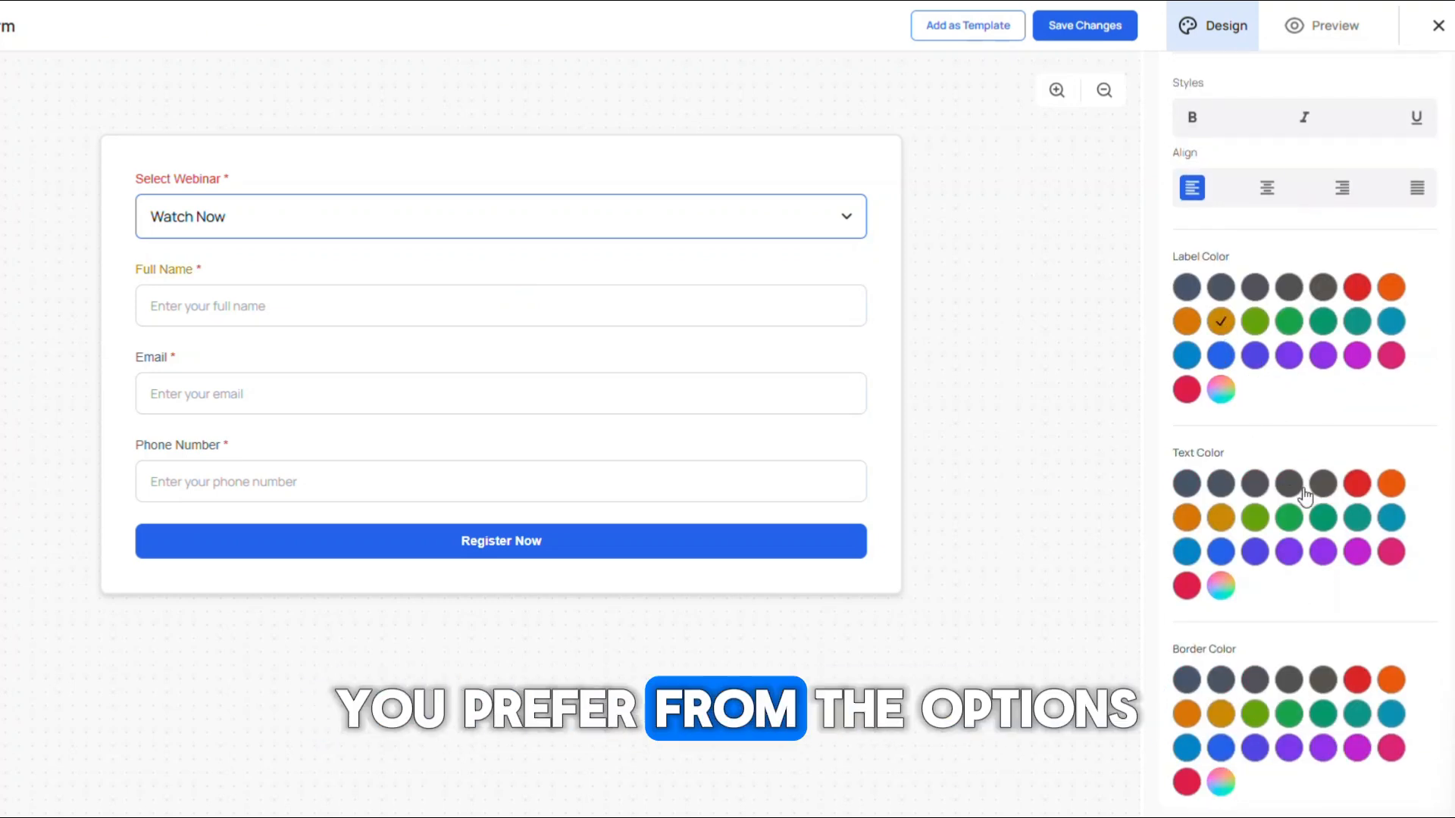
click(1222, 716)
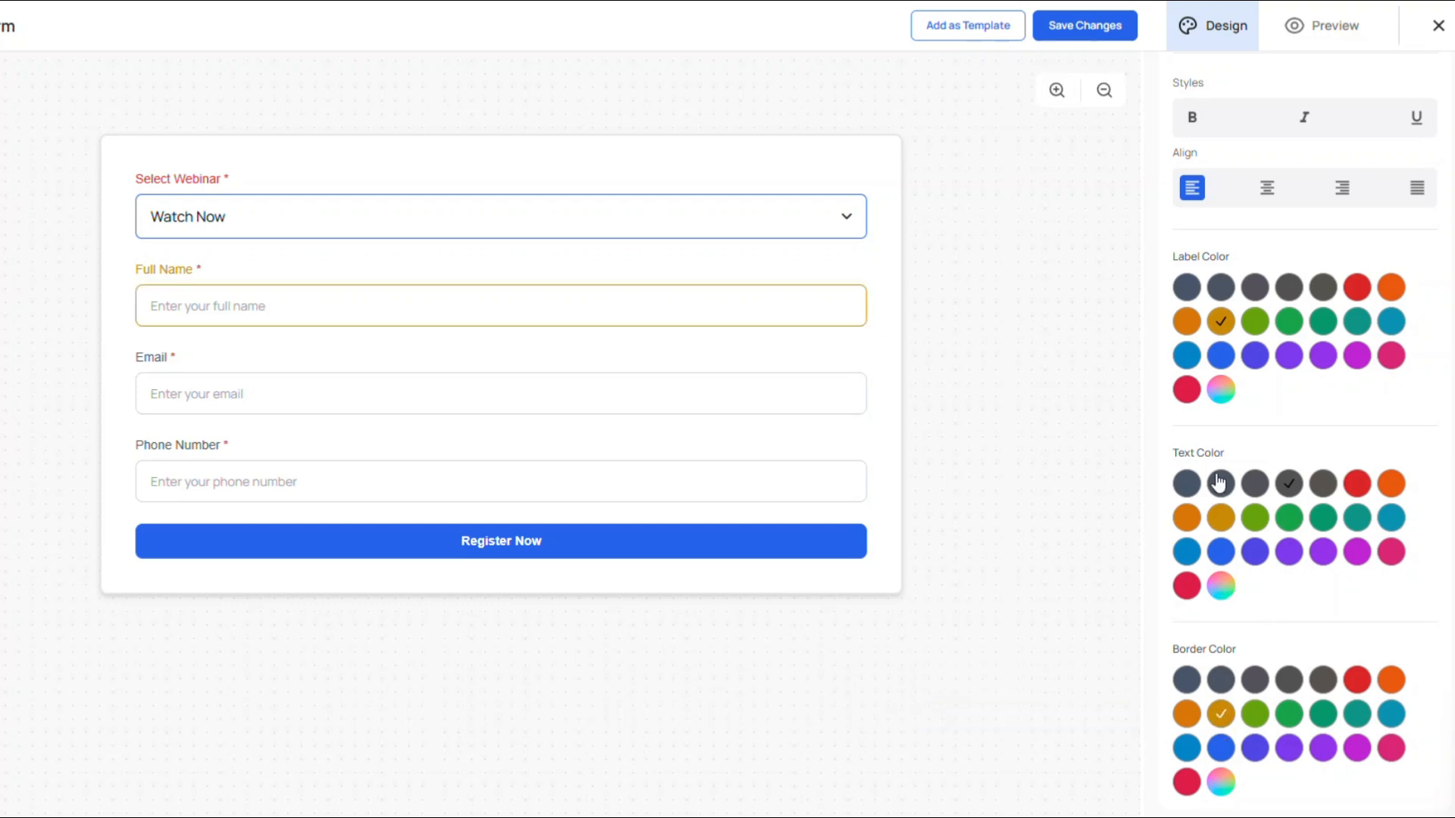
mouse_move(574, 399)
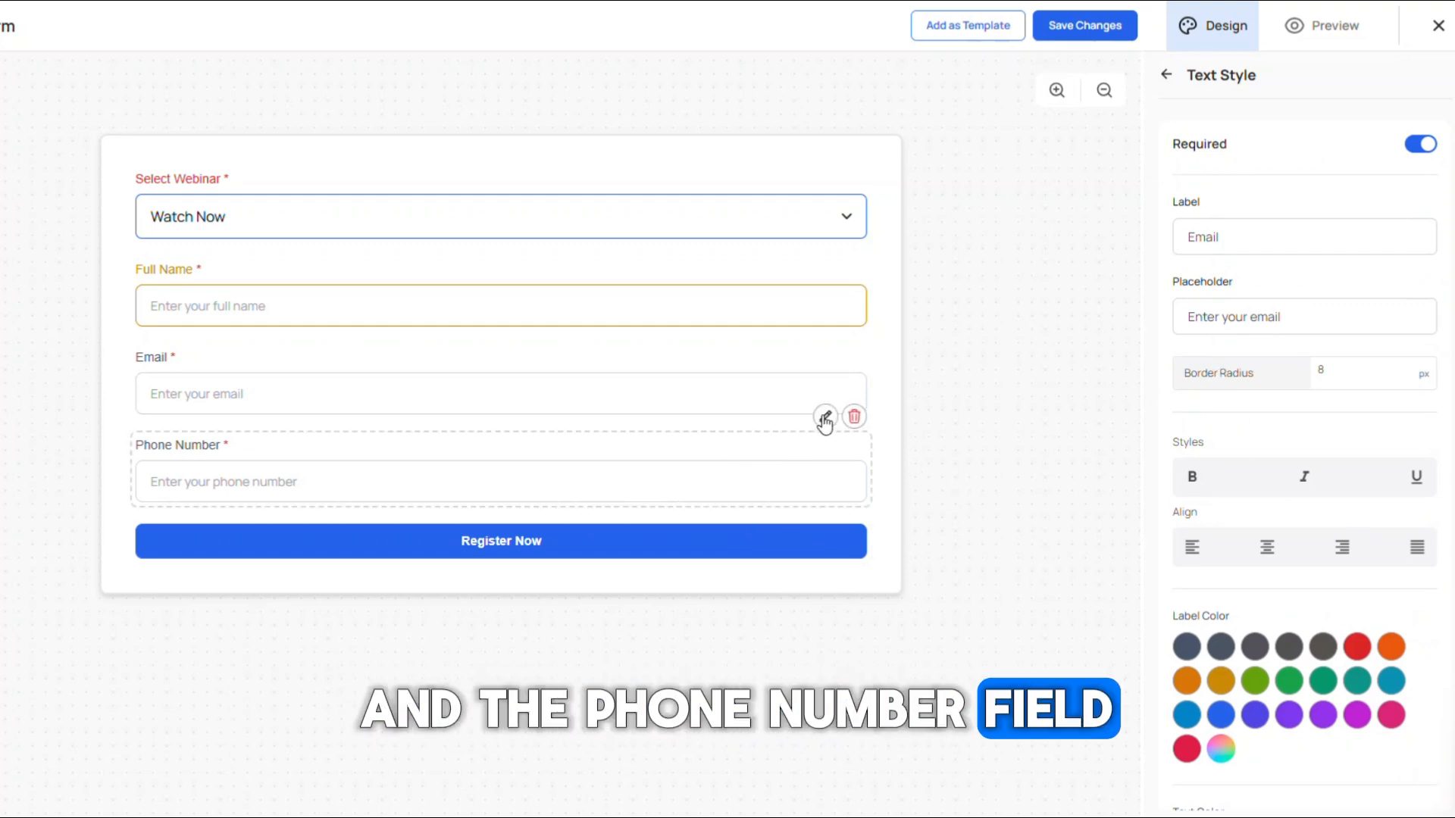
Step: Open the Email field's settings and scroll through its style options
click(825, 422)
scroll(1278, 411, down, 5)
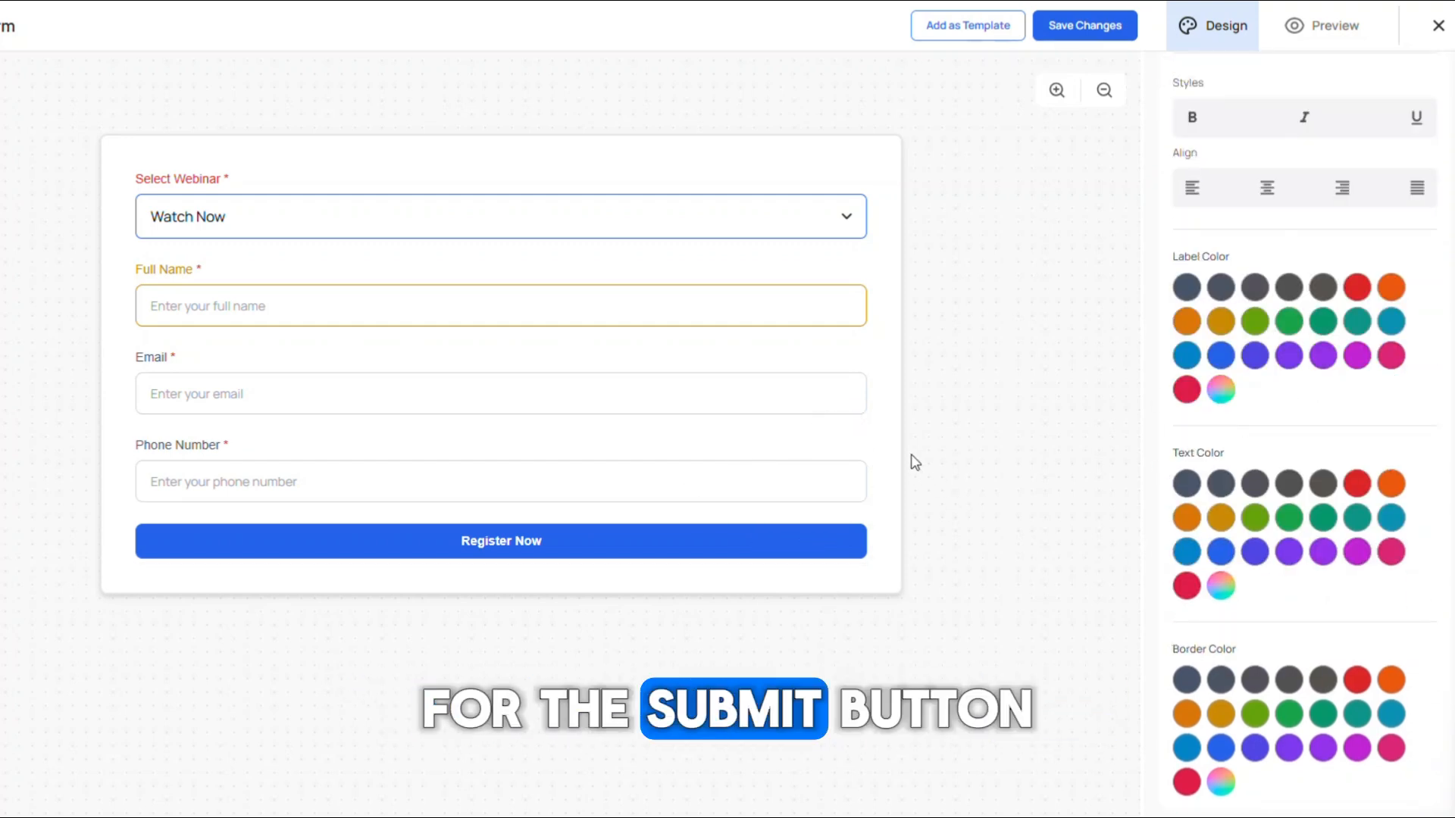
Step: Open the Register Now button's settings and set its background color to dark slate grey
mouse_move(599, 565)
click(825, 505)
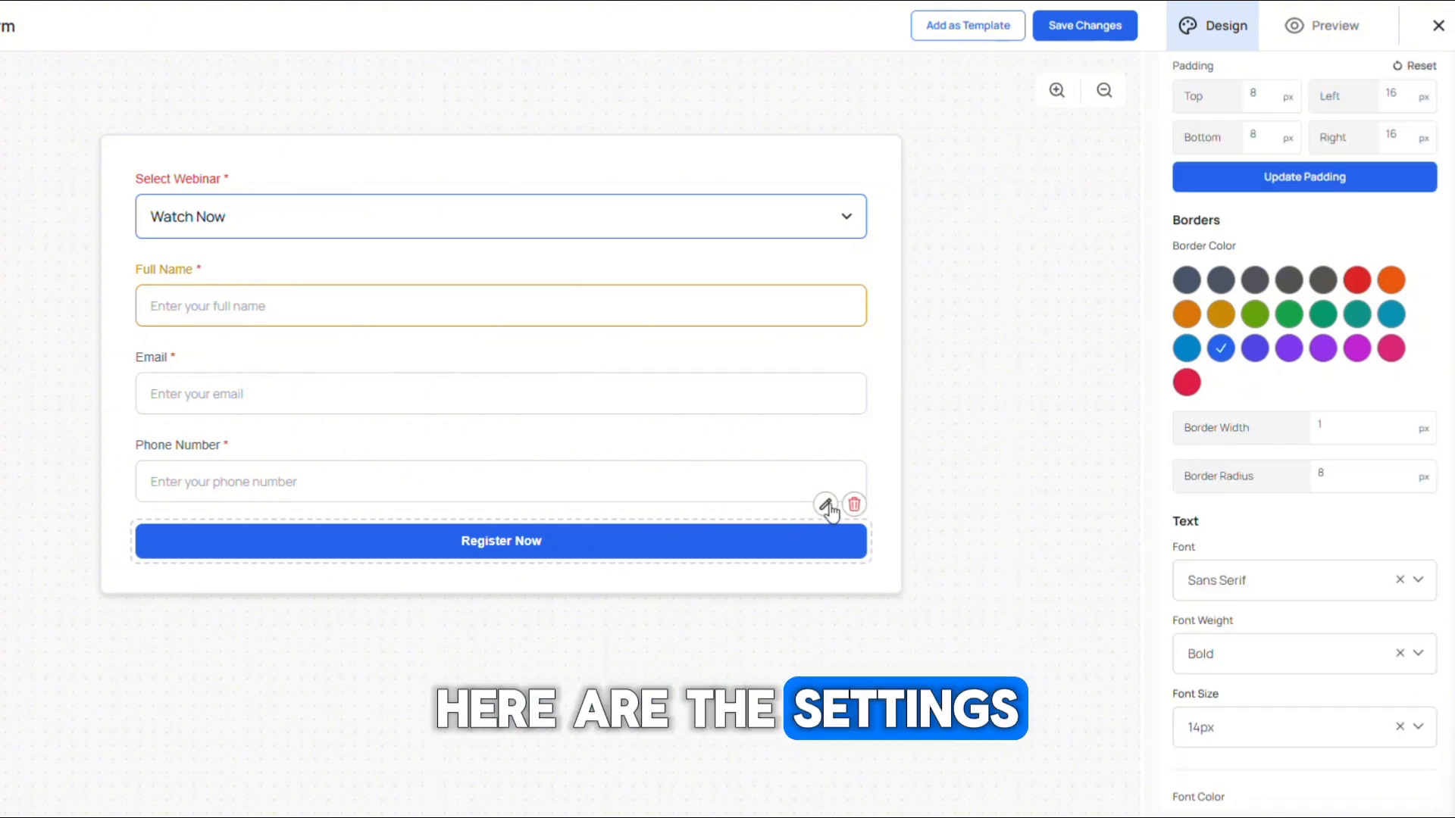
scroll(1235, 387, up, 5)
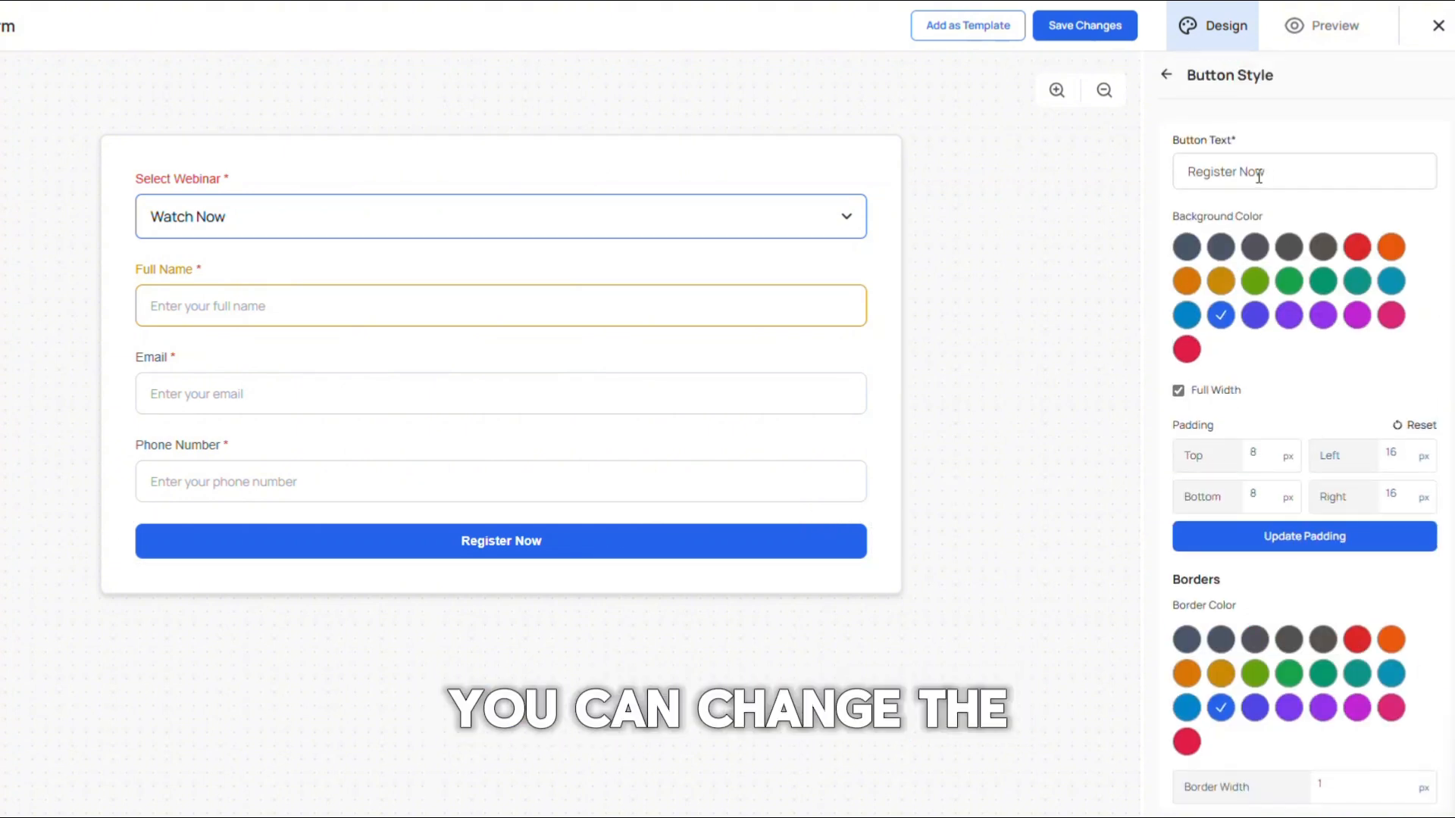
click(1296, 173)
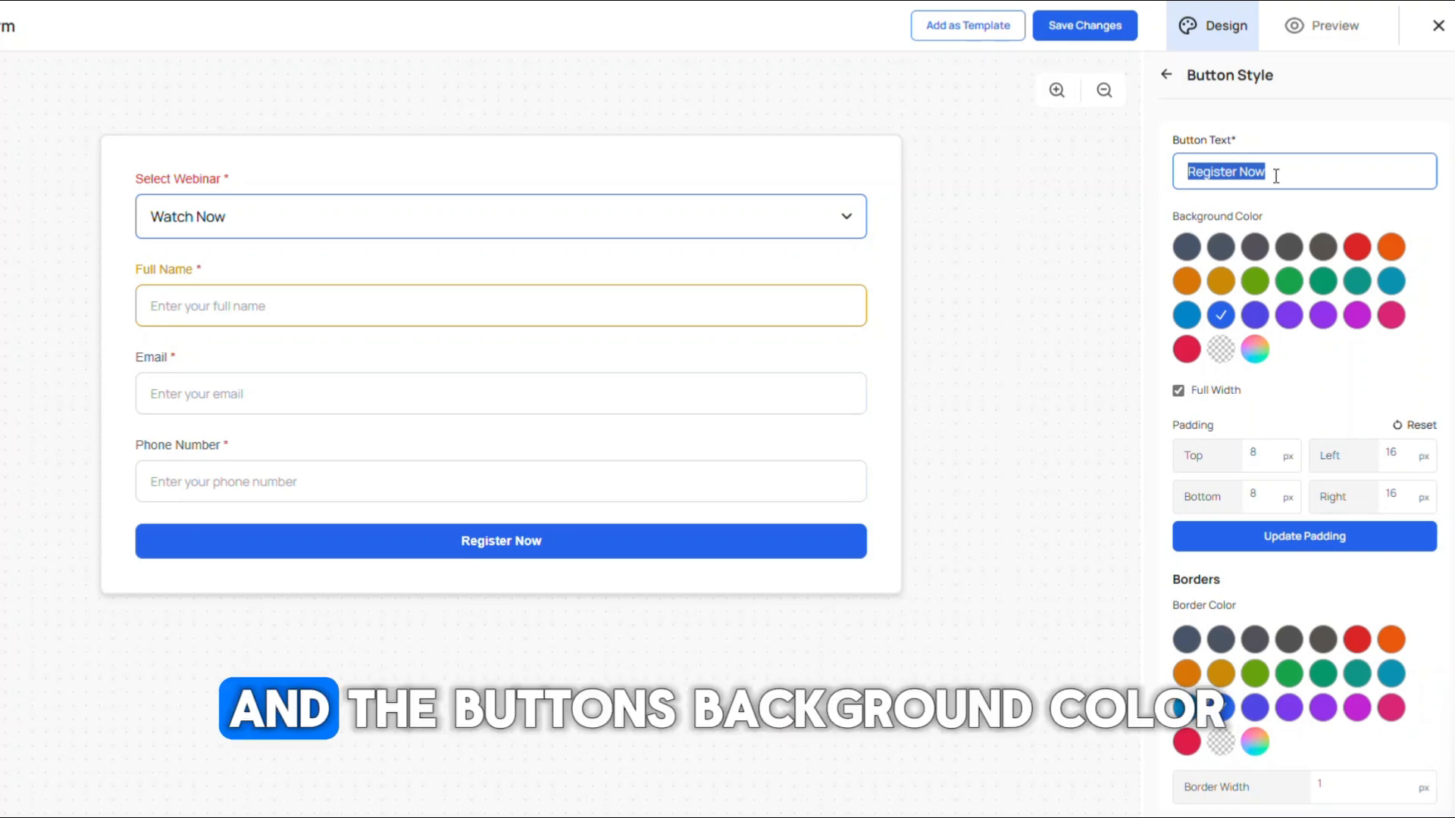
click(1222, 248)
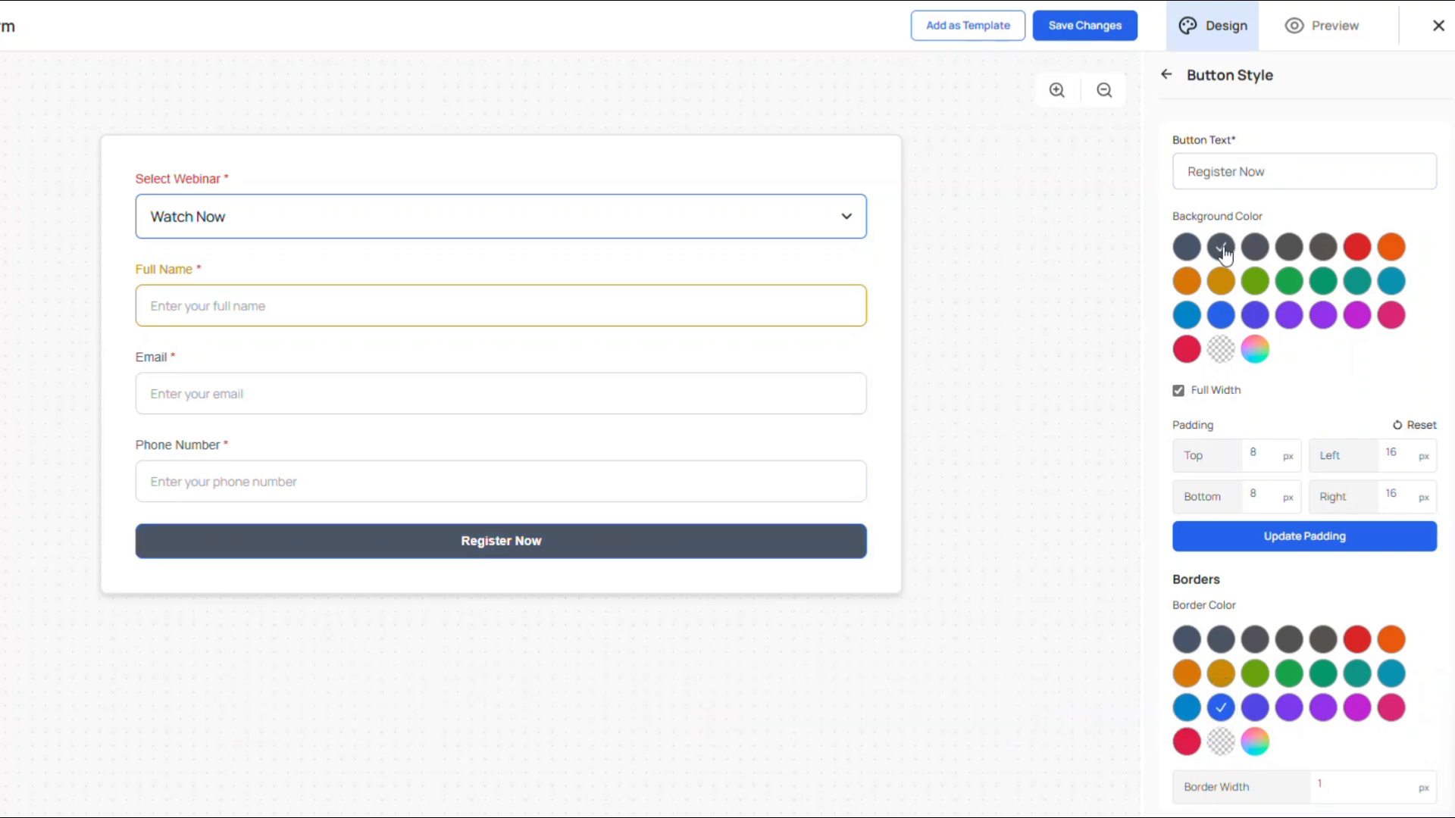
Step: Turn off full width for the Register Now button and center-align it
scroll(1229, 365, down, 1)
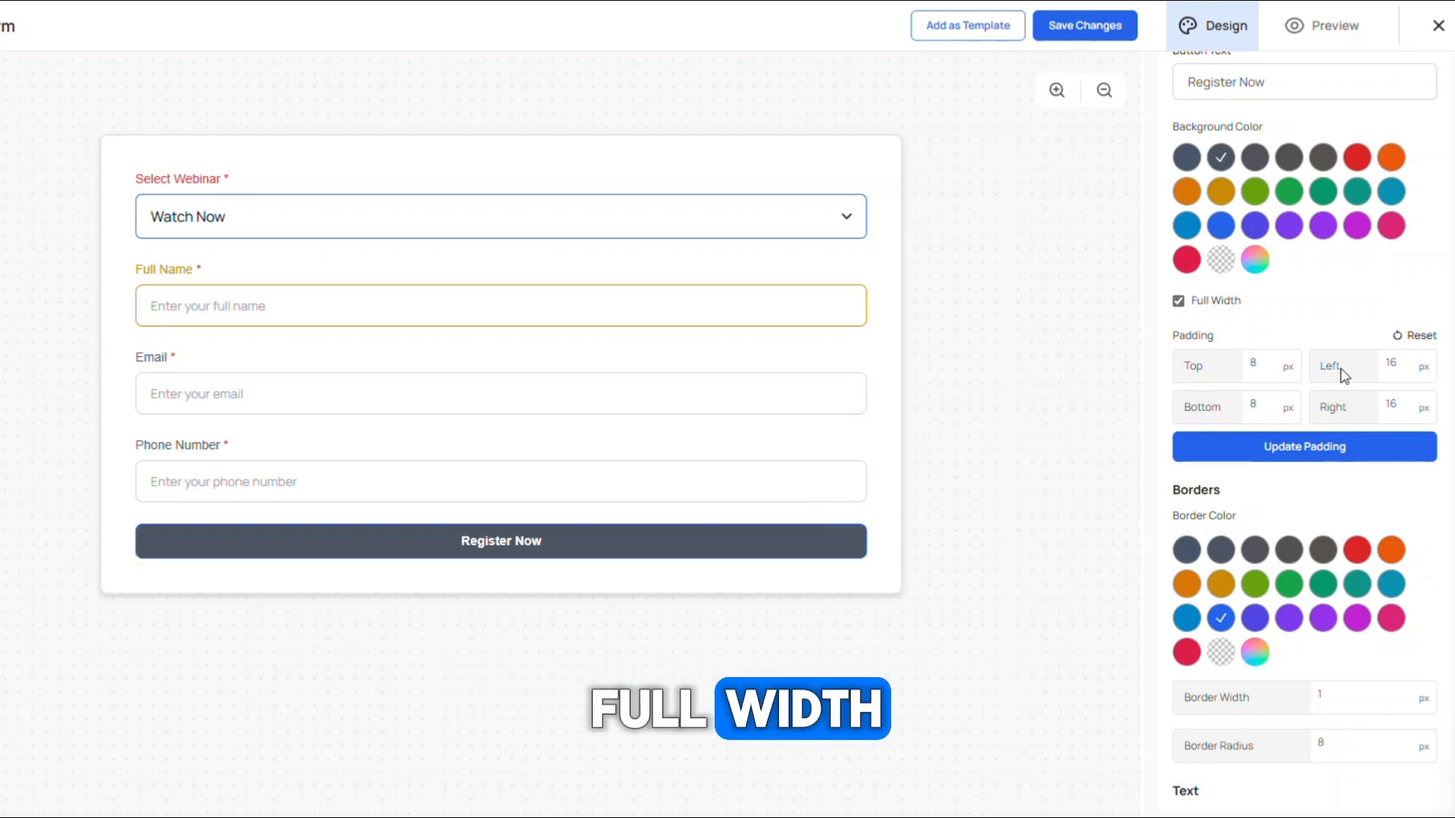
click(1178, 301)
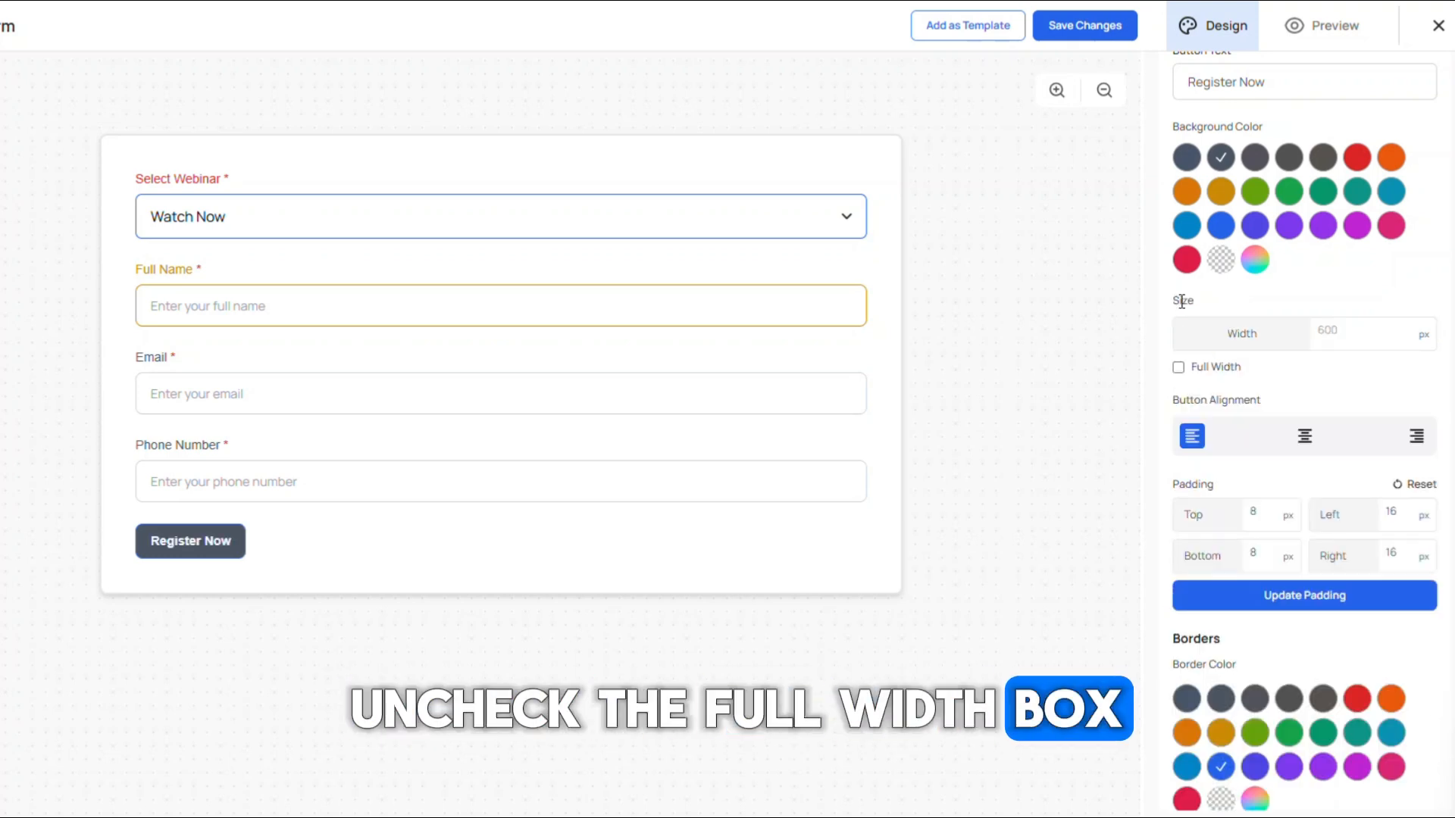
click(1347, 324)
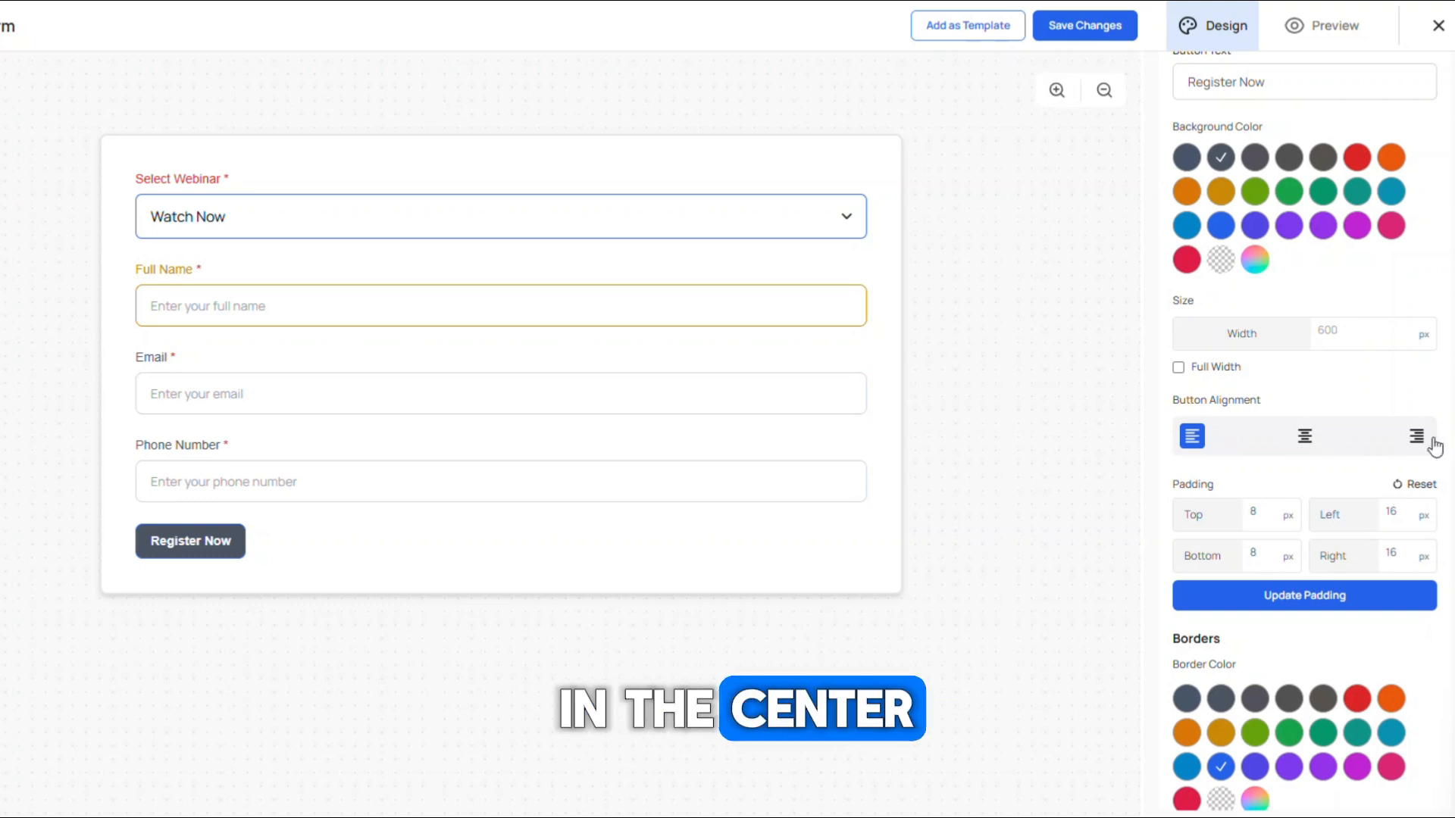
click(1306, 439)
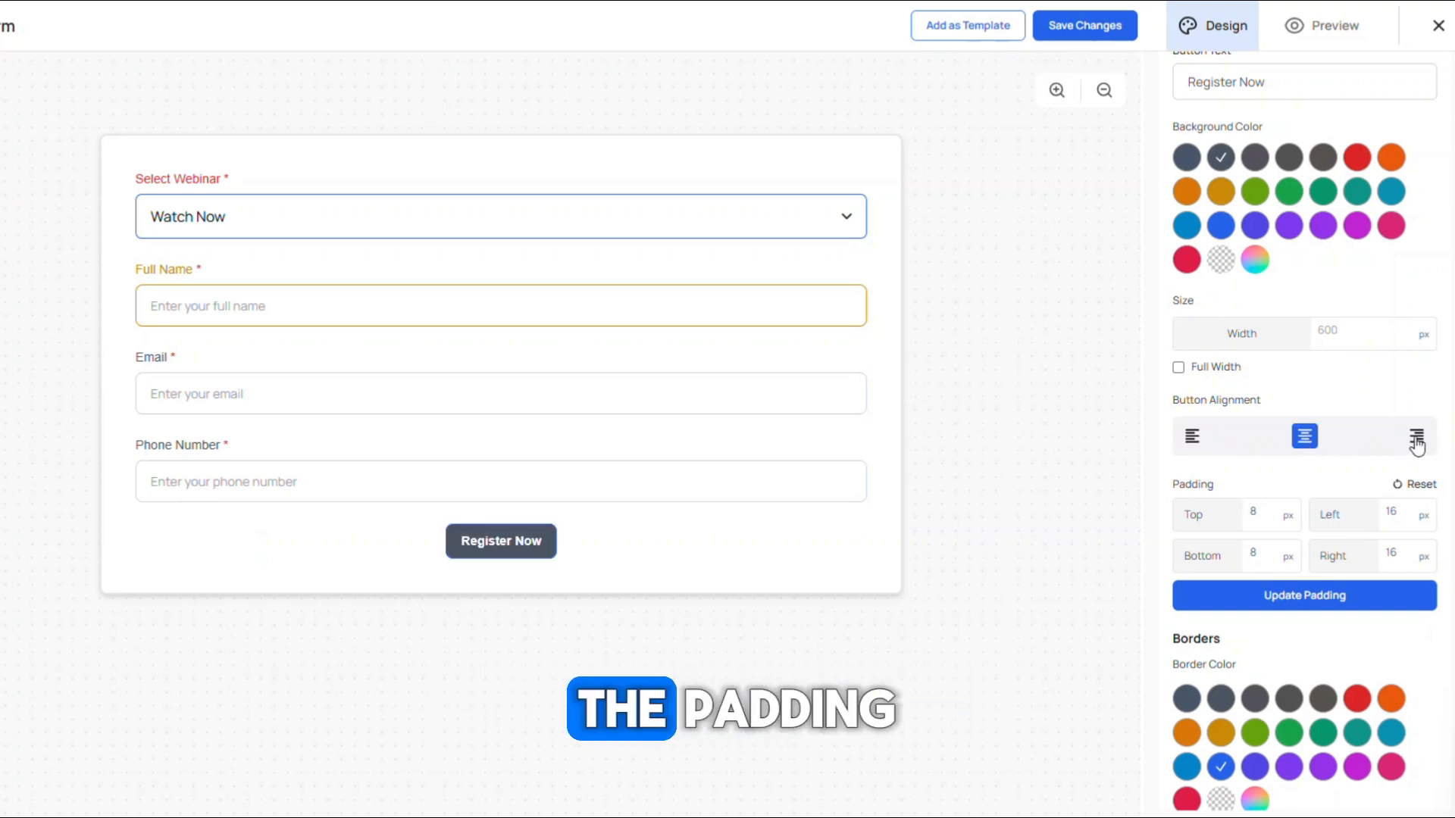
Step: Reset the button's padding to 0 px on all sides and set its border color to green
scroll(1424, 409, down, 2)
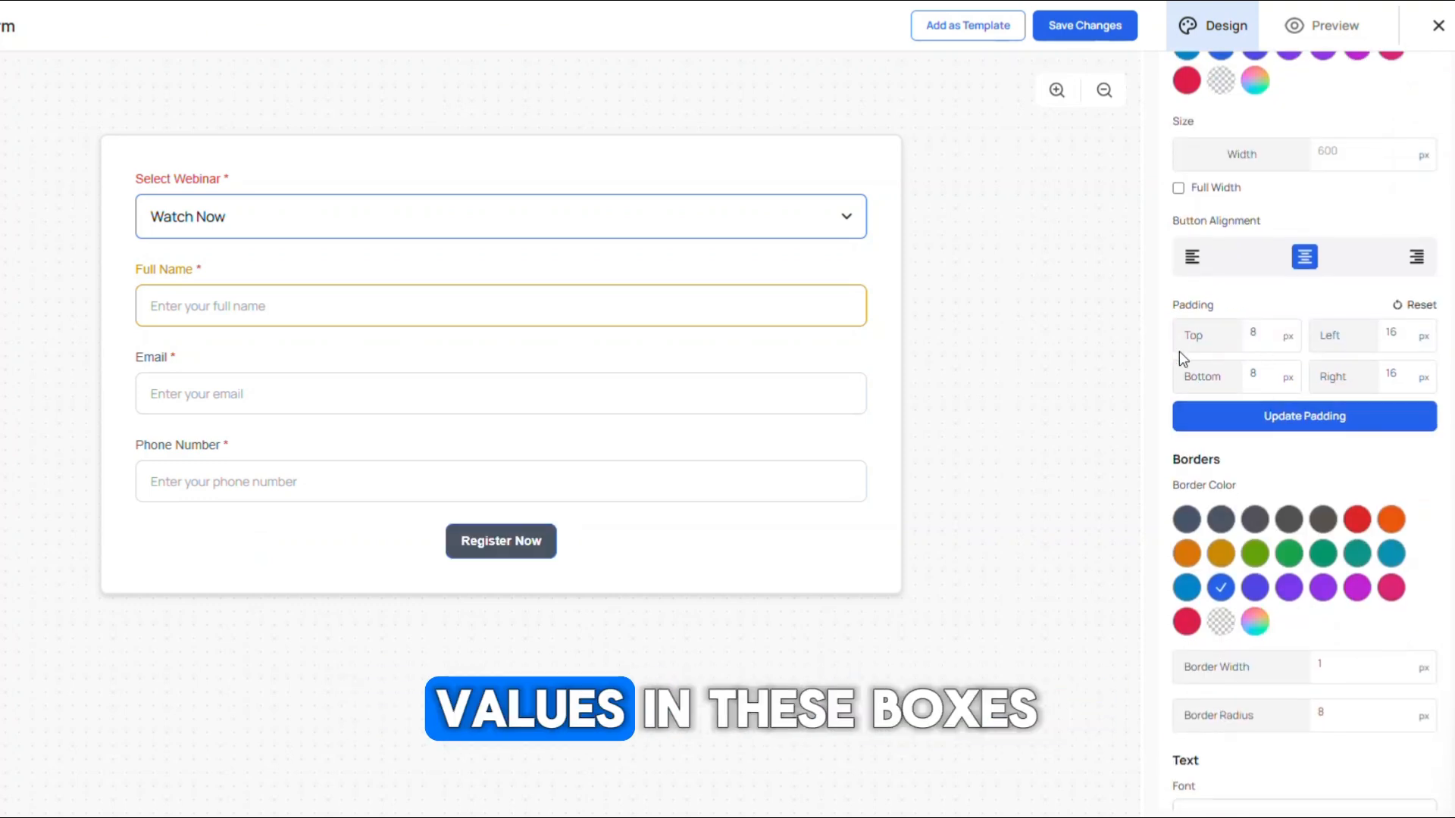
click(1408, 313)
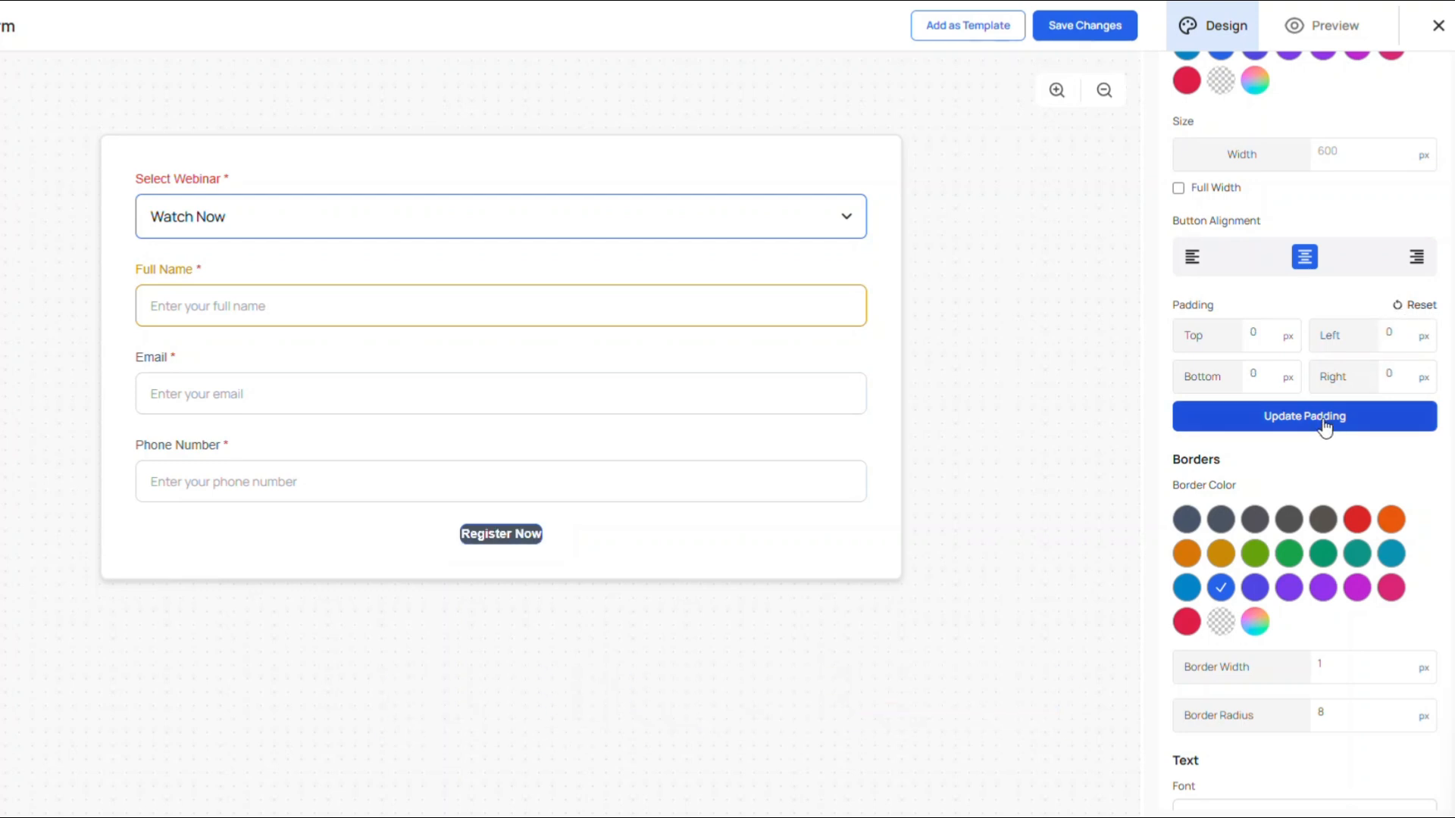
scroll(1303, 455, down, 3)
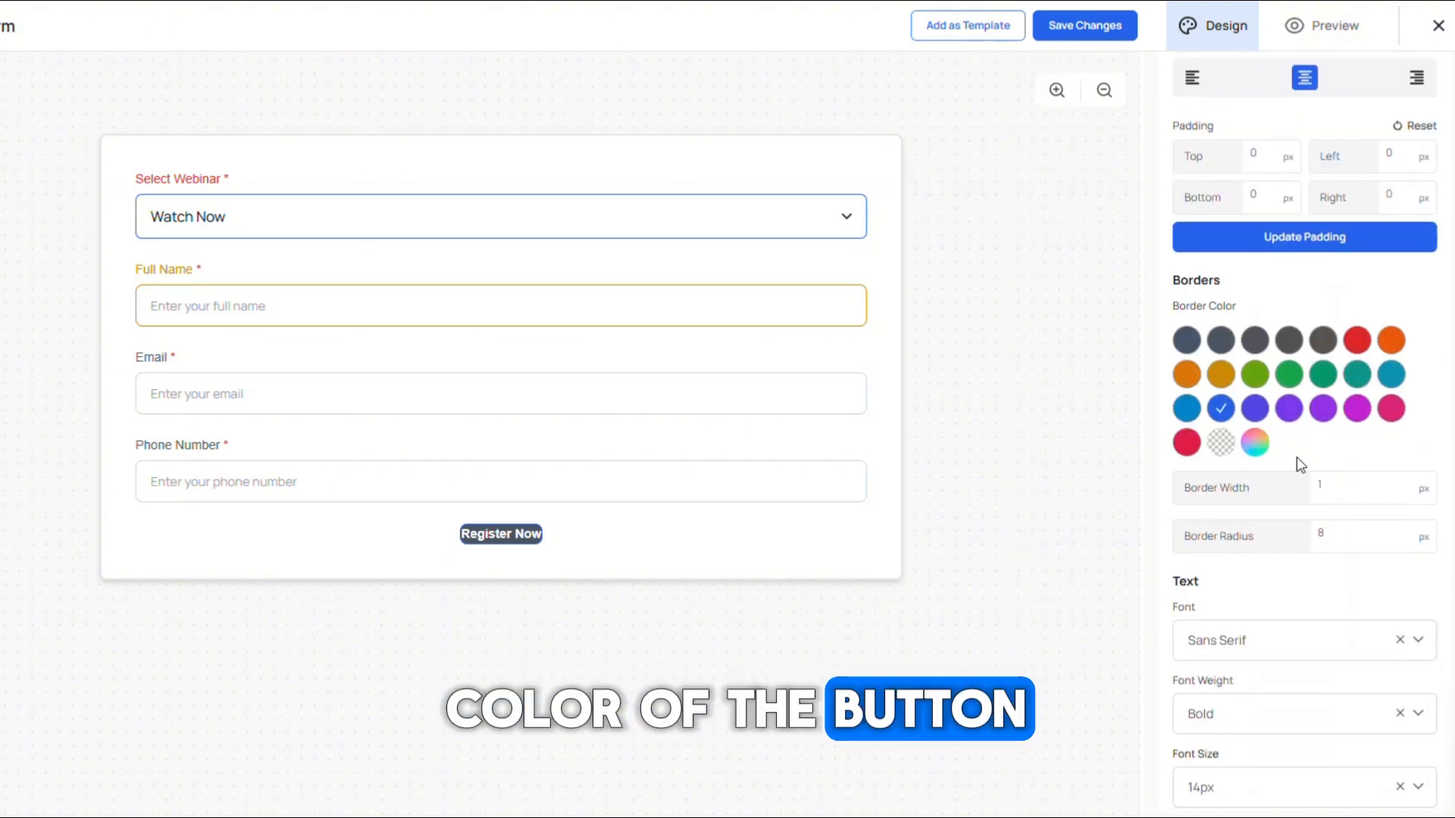
click(1289, 375)
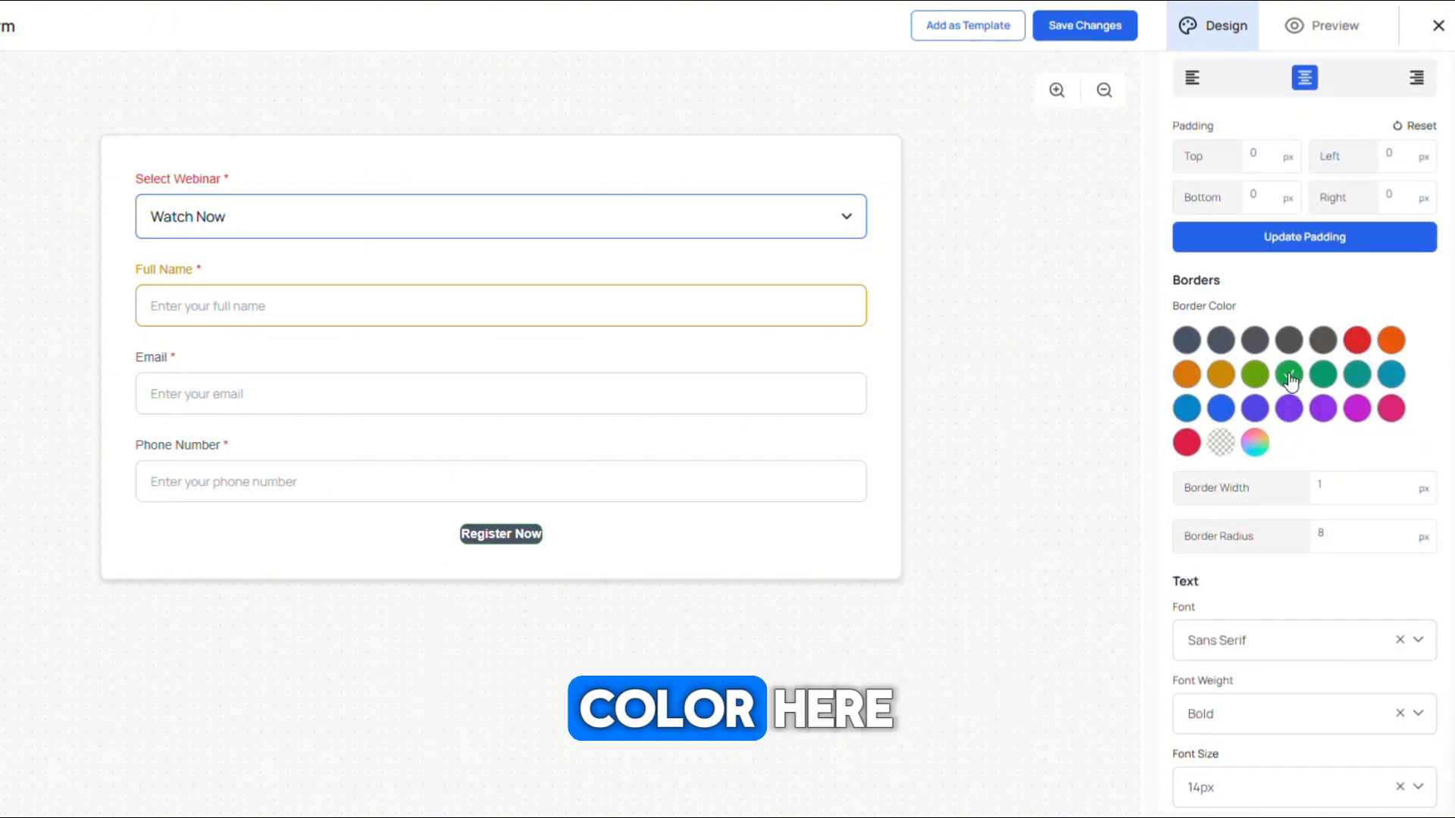
Step: Review the button's border radius, font, font weight and font size settings
scroll(1319, 413, down, 3)
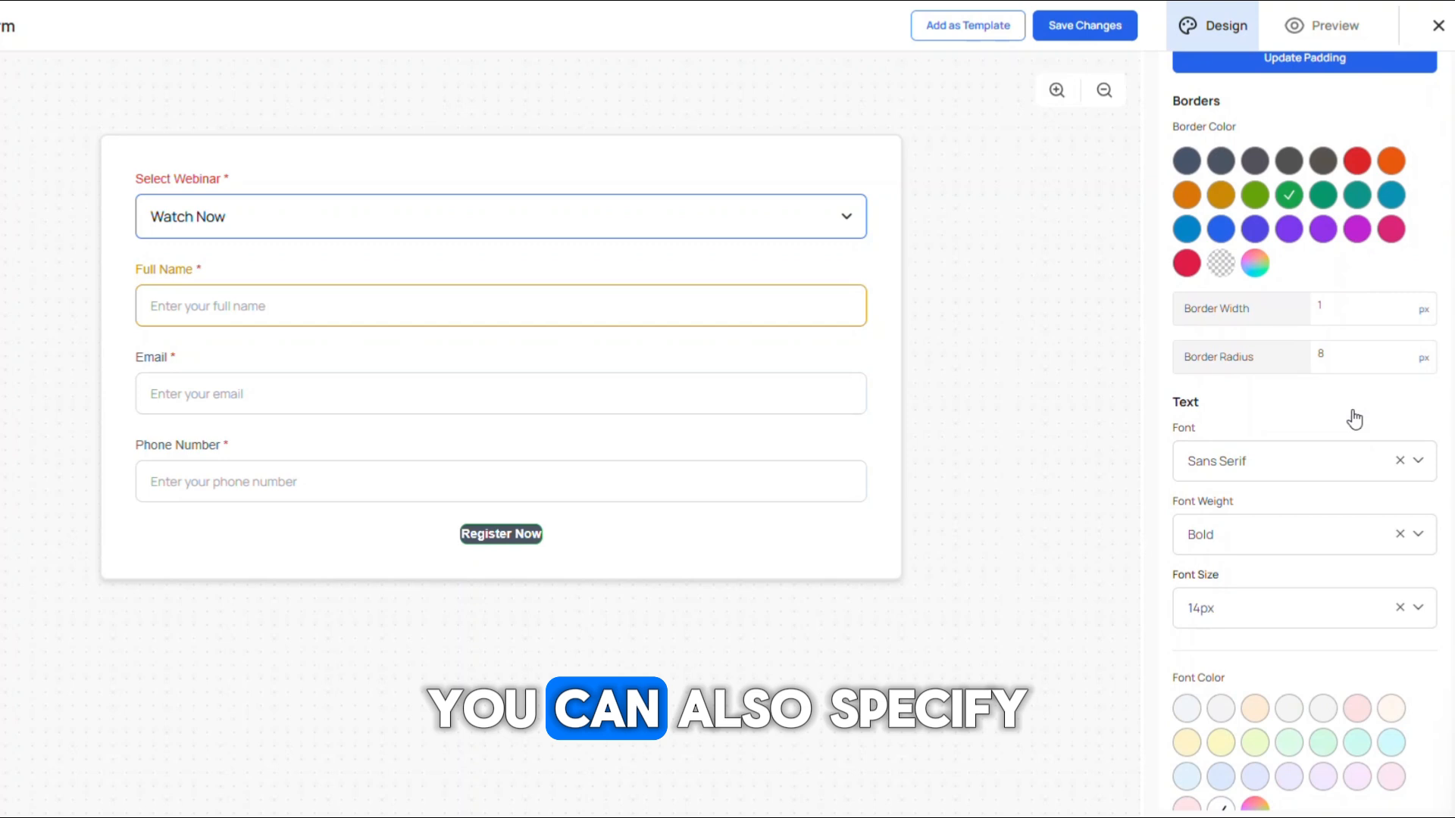
double_click(1322, 356)
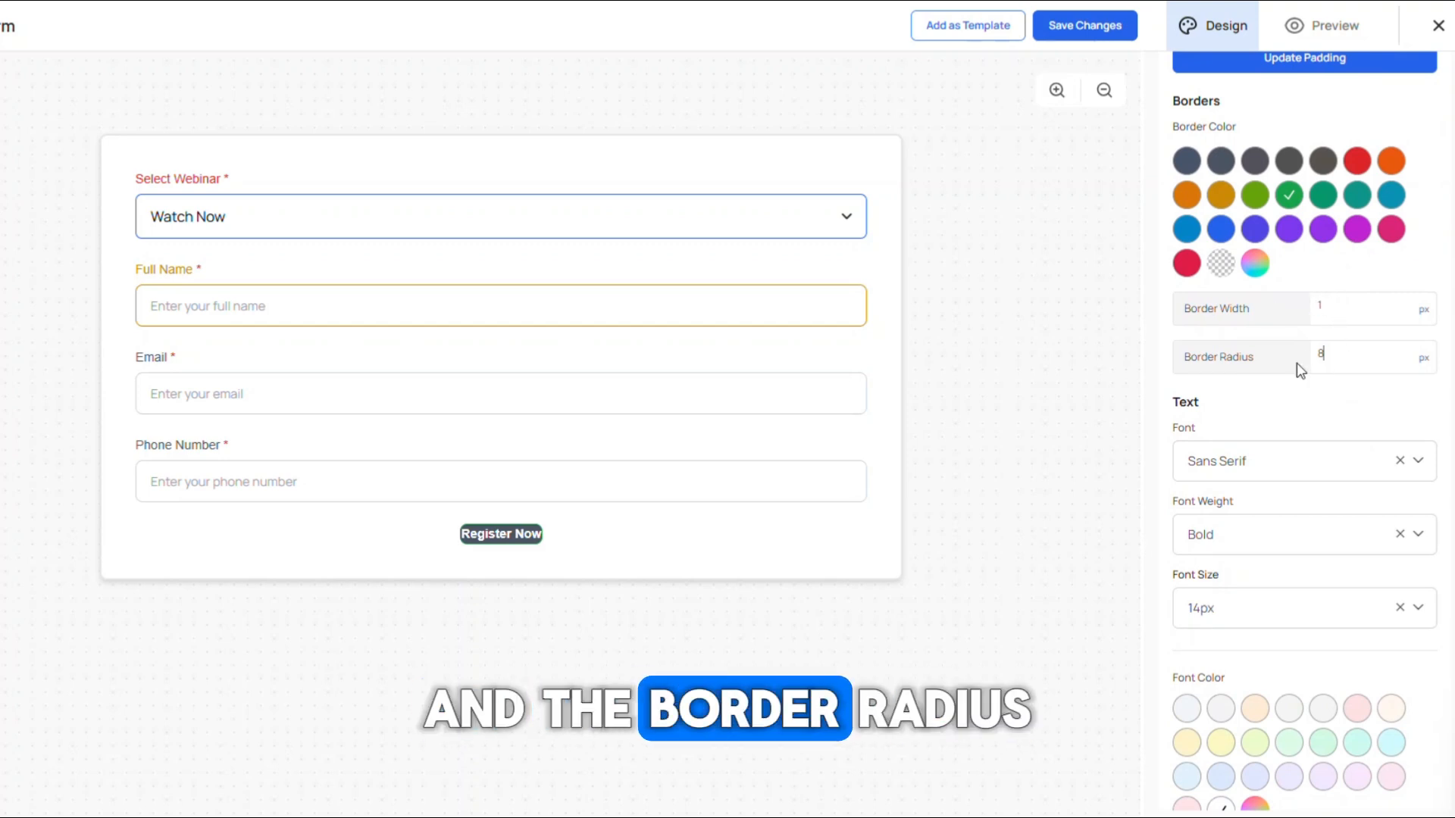
scroll(1300, 412, down, 3)
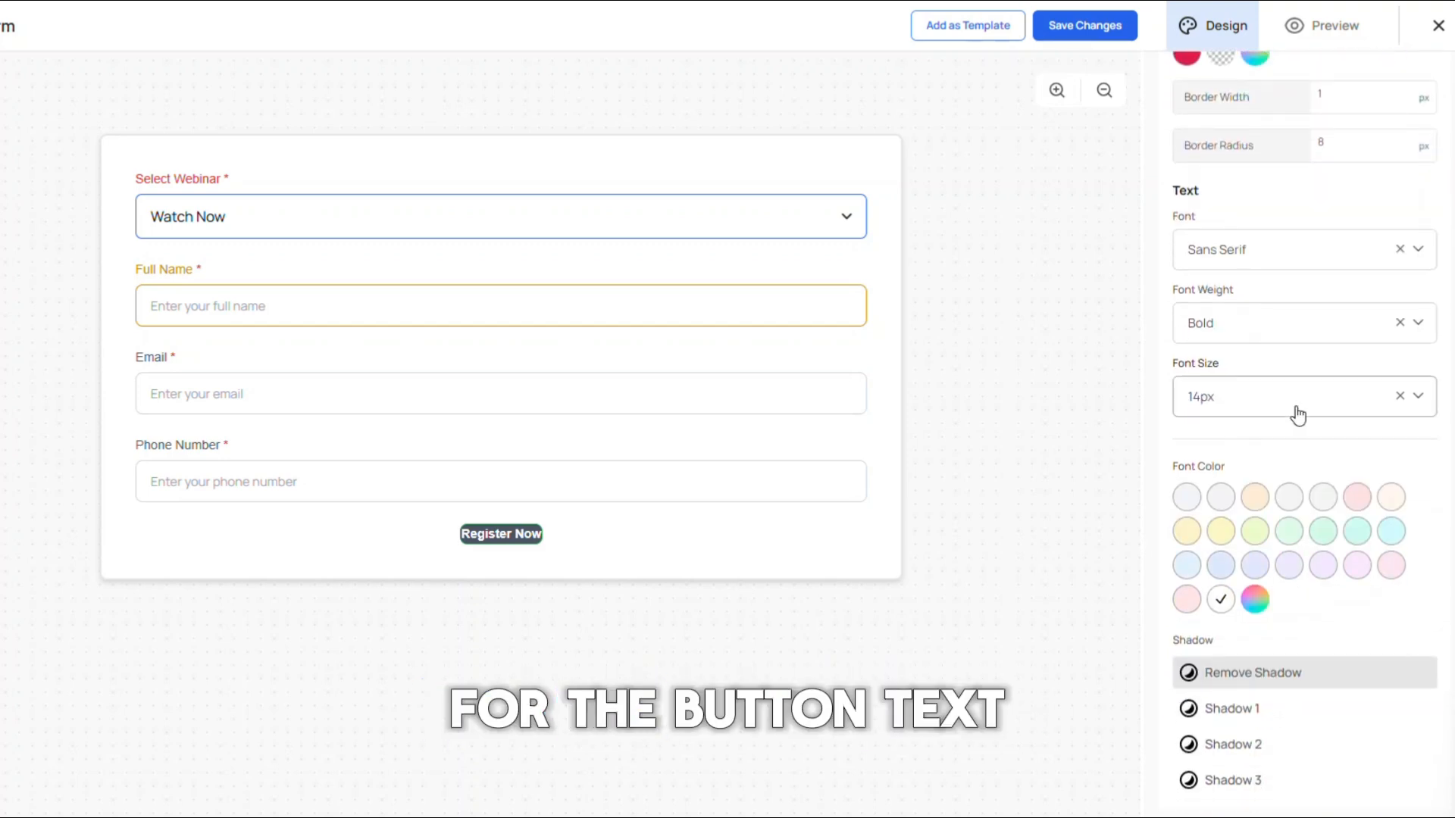
double_click(1176, 217)
drag(1179, 290, 1263, 298)
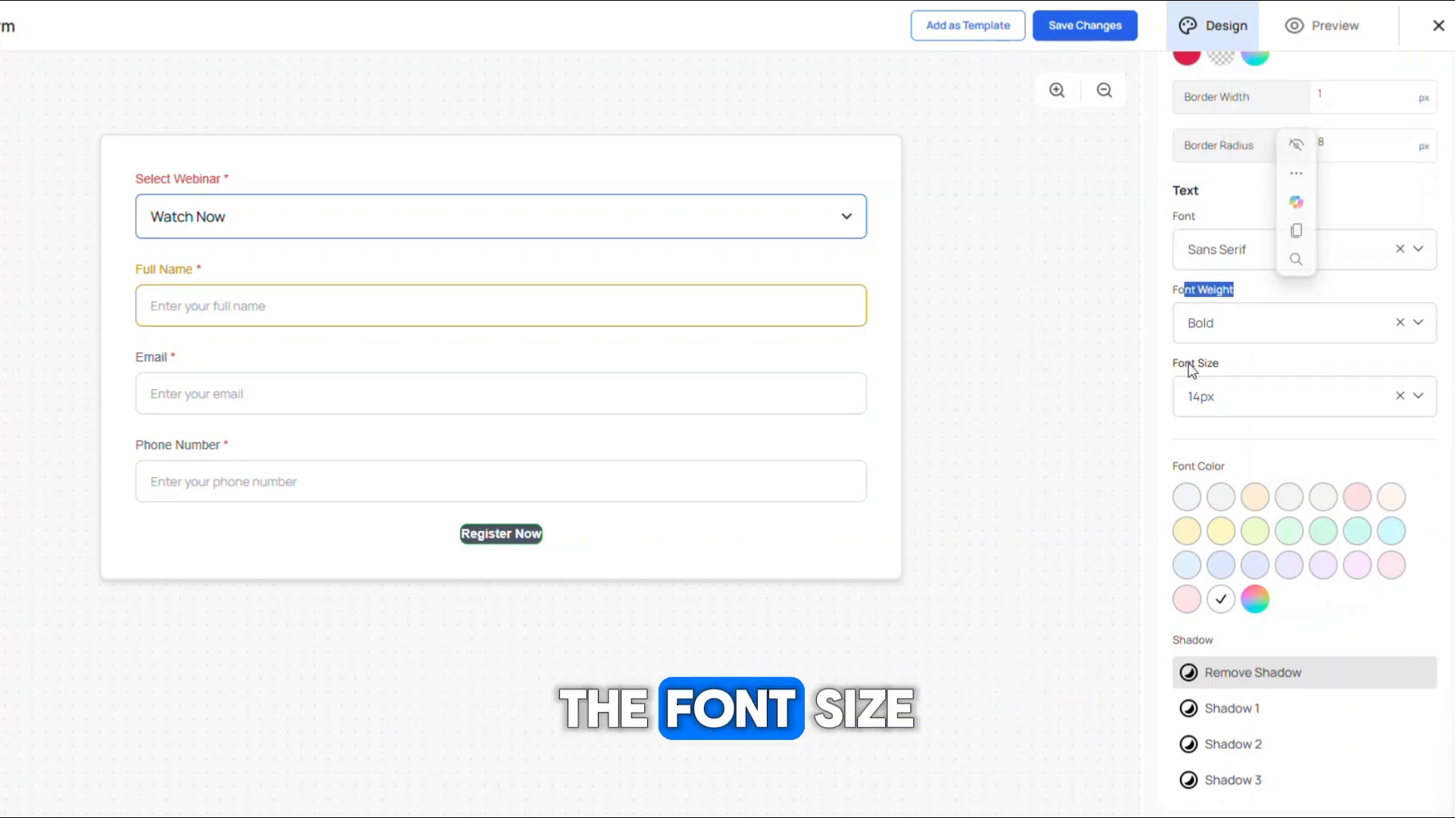
drag(1191, 363, 1250, 374)
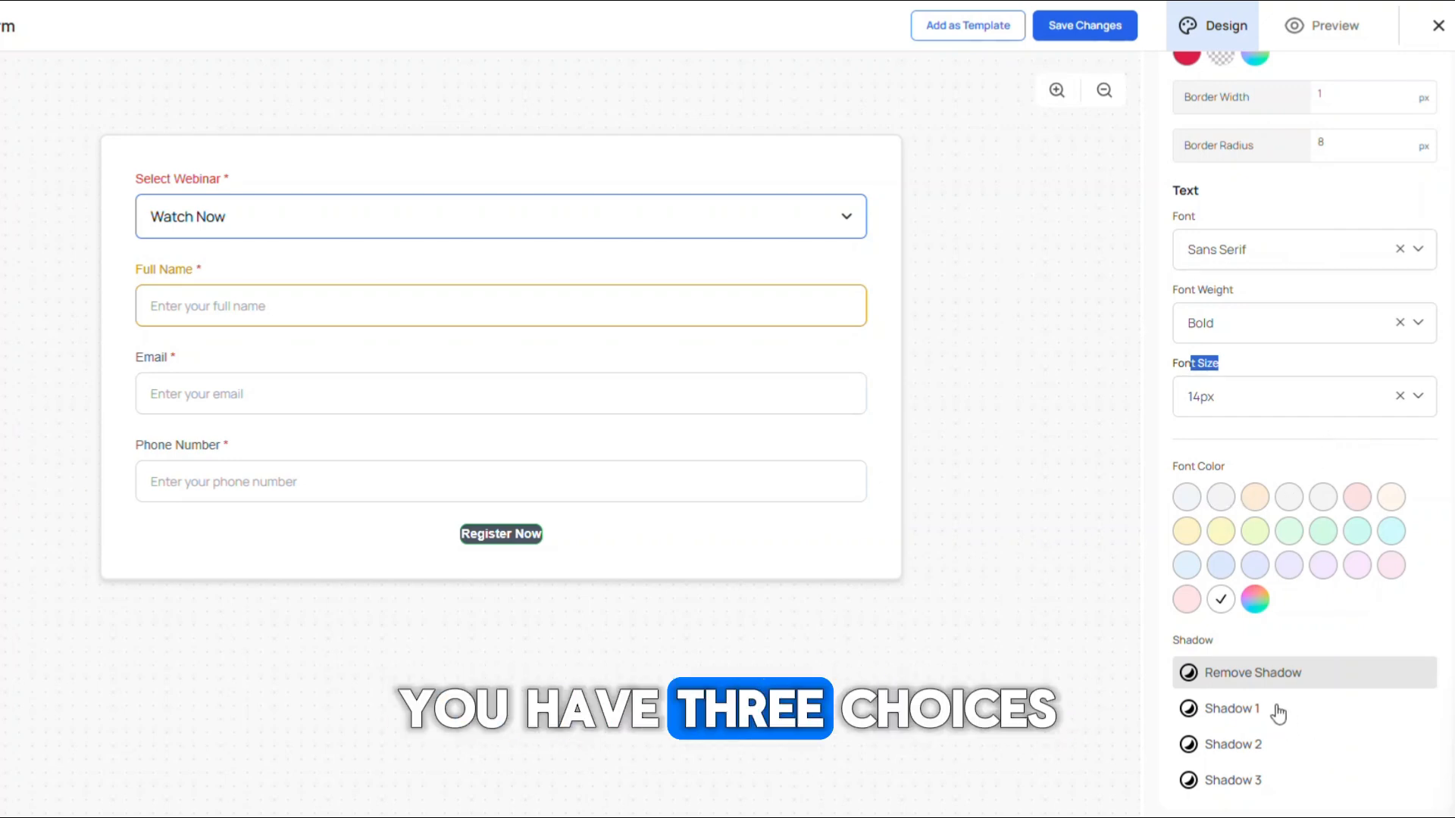
Step: Try Shadow 1, Shadow 2 and Shadow 3 on the button, then remove the shadow again
click(1279, 721)
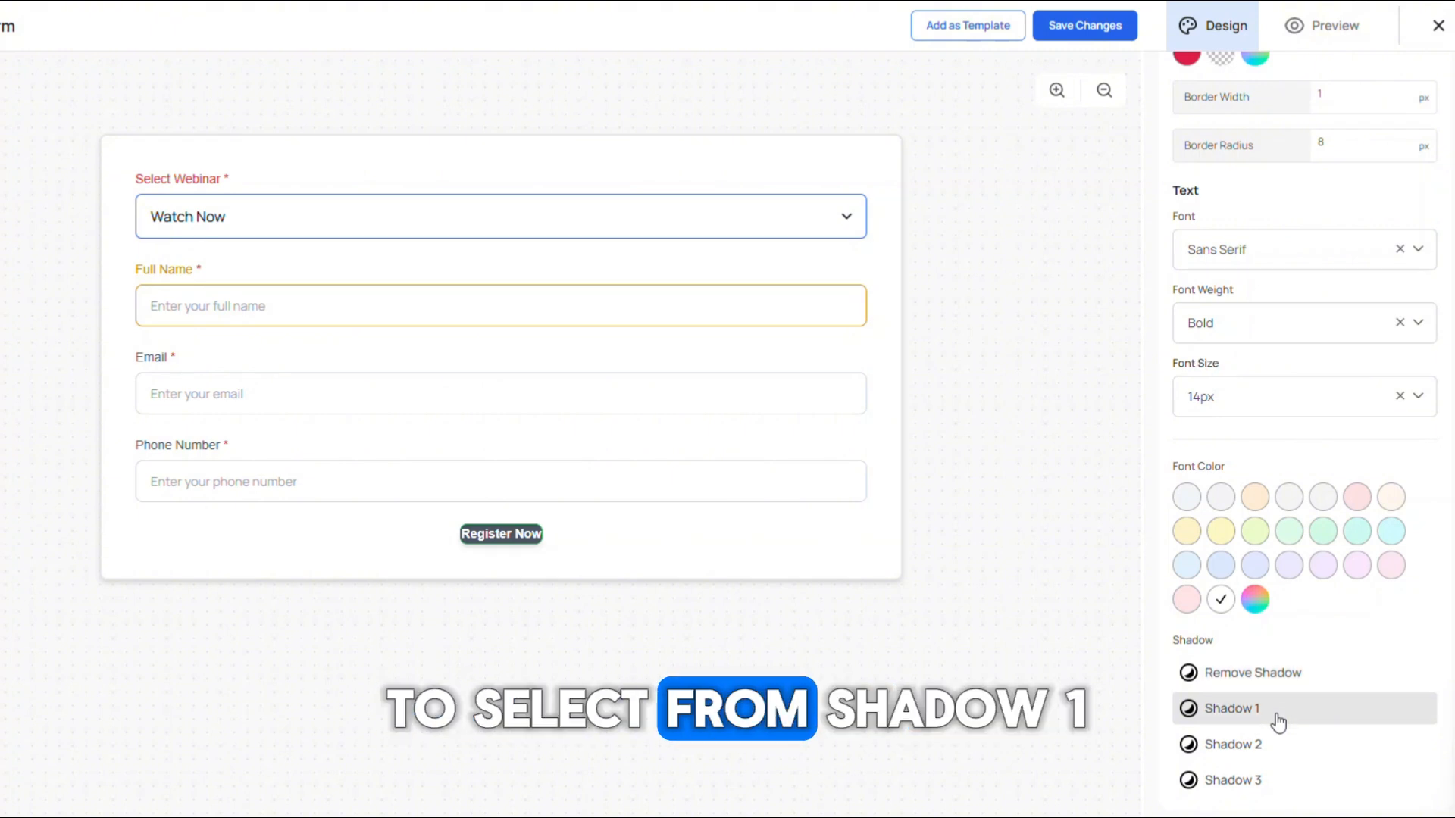
click(1280, 760)
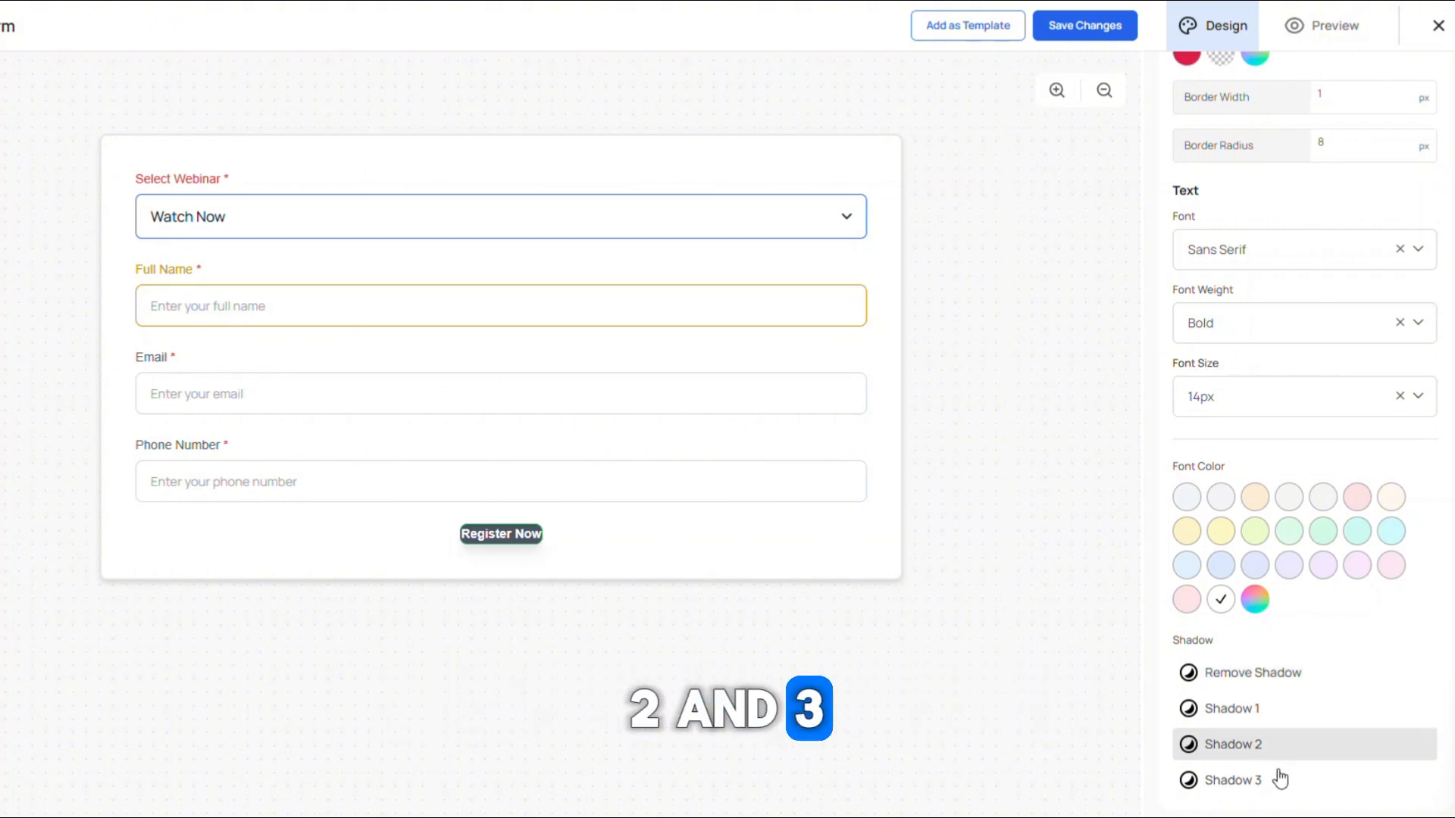
click(1280, 779)
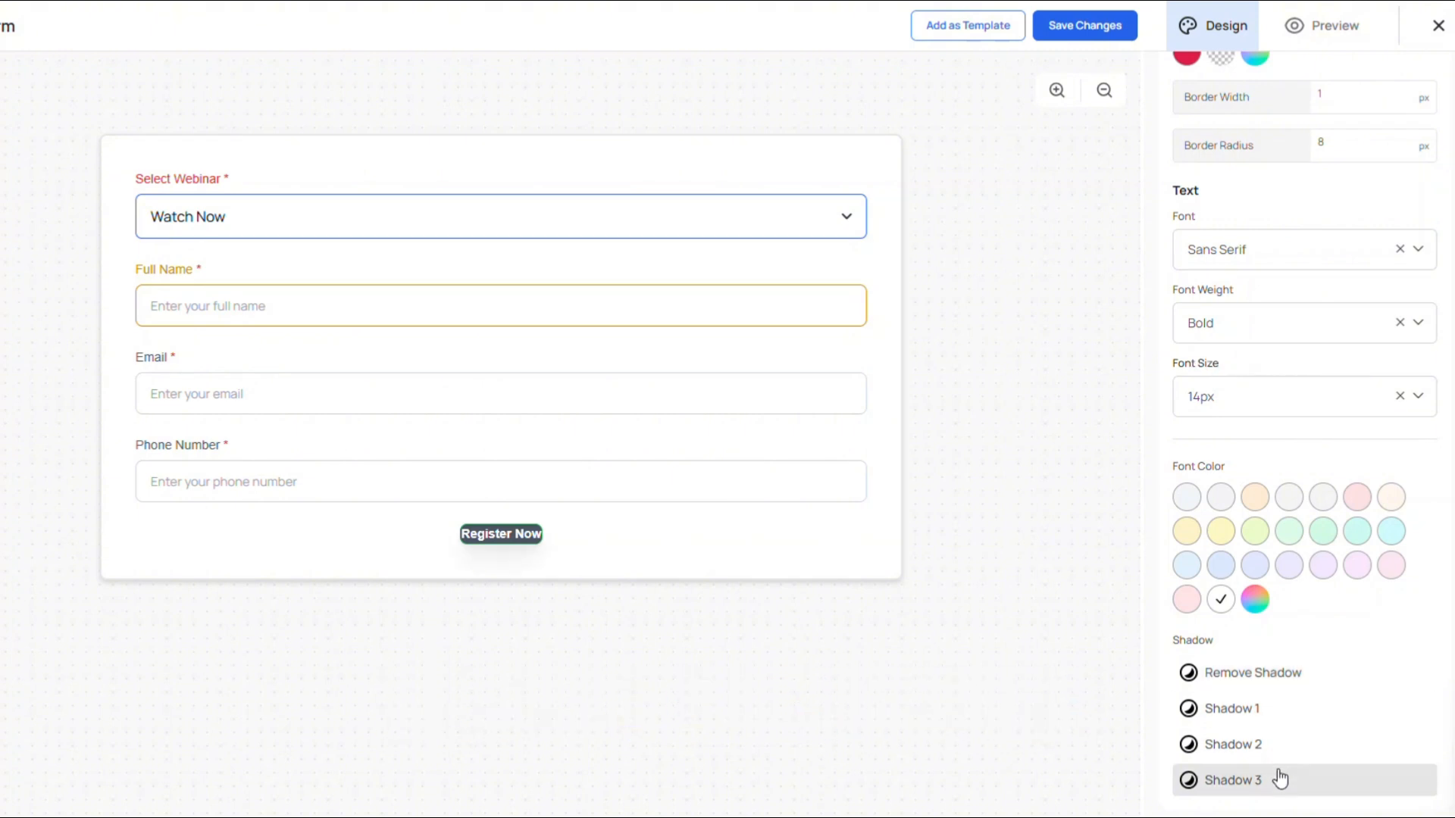
click(1264, 682)
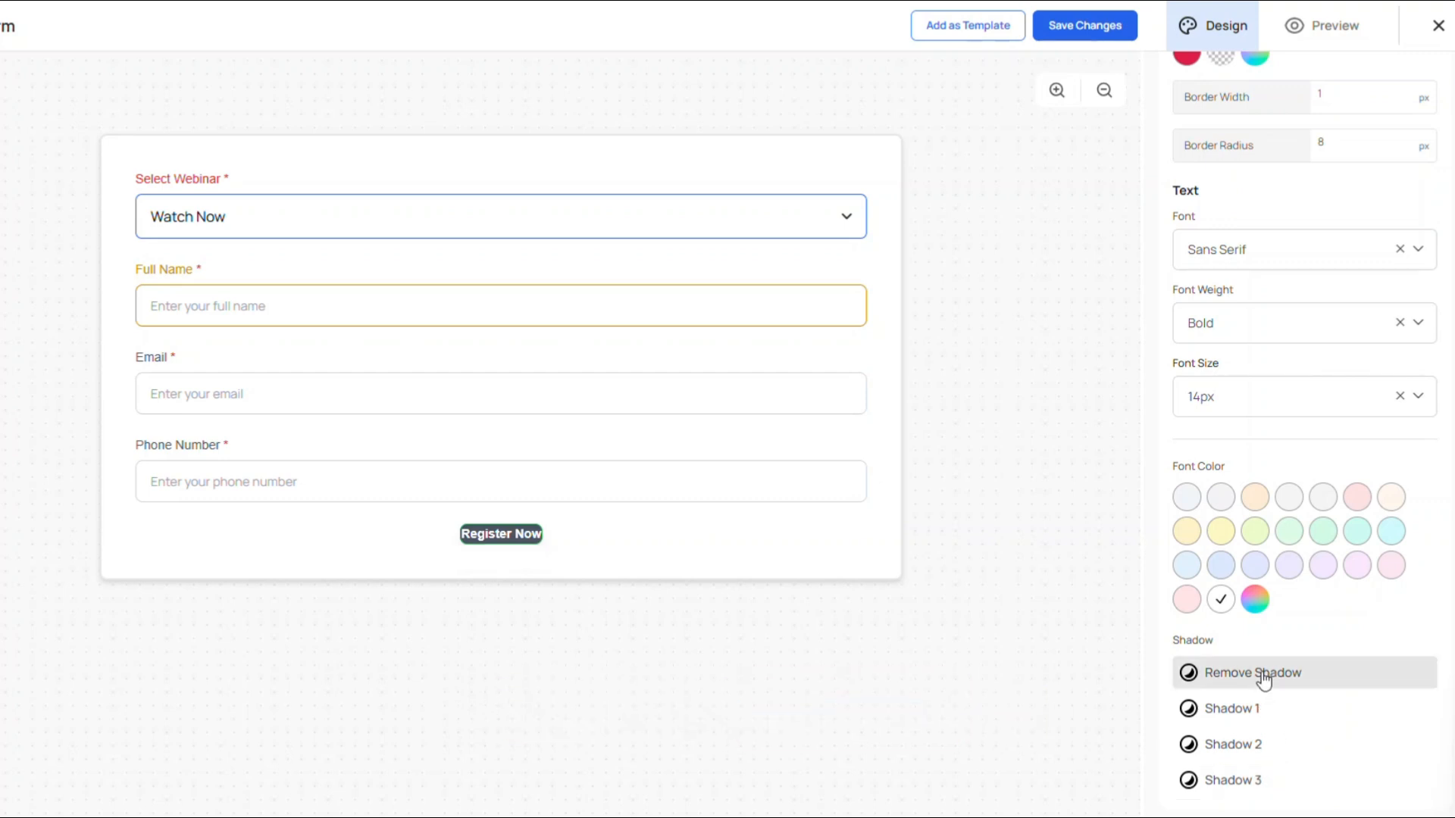
Step: Add a Paragraph module below the Full Name field, then delete it again
scroll(1318, 399, up, 10)
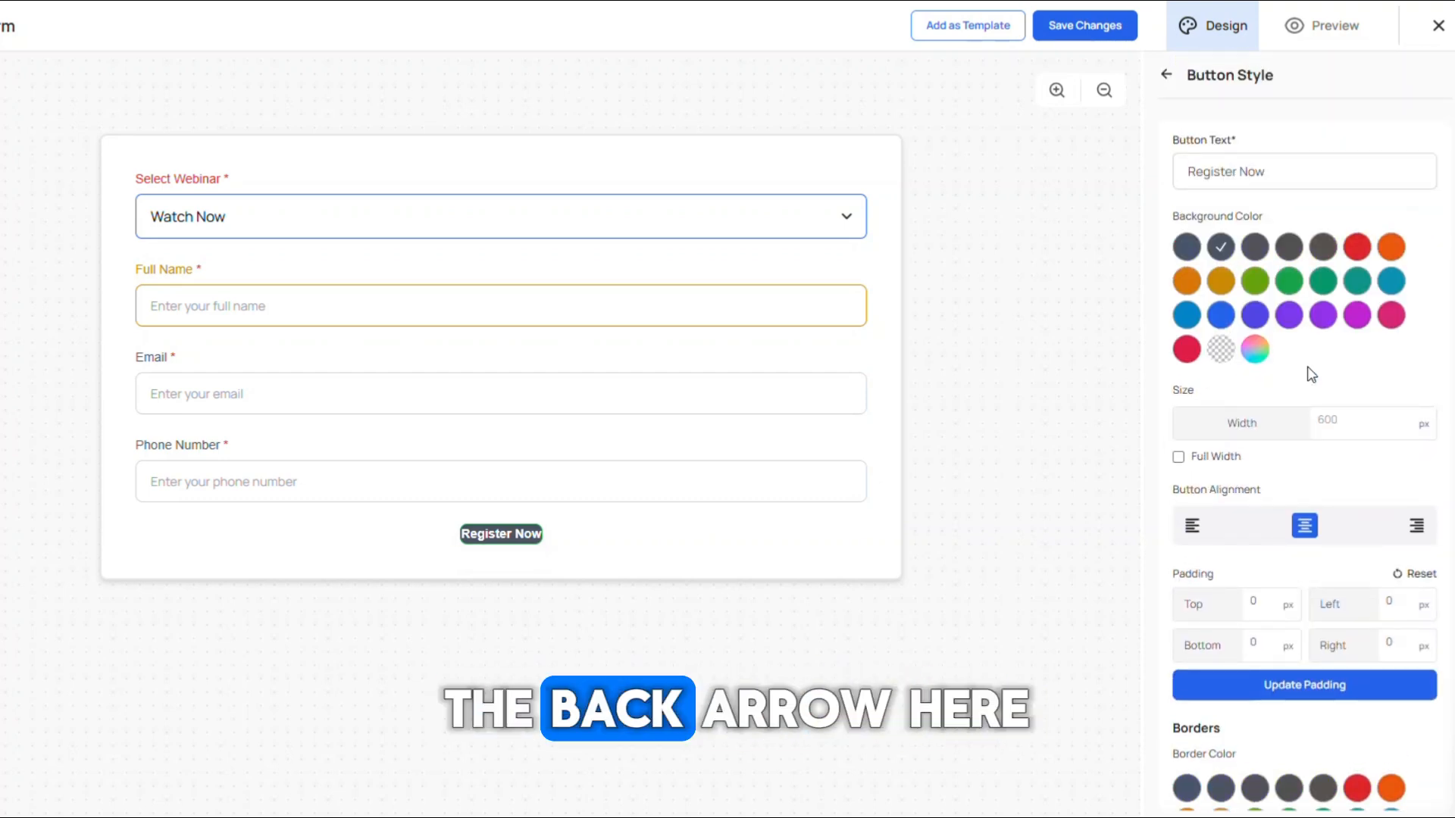
click(1166, 75)
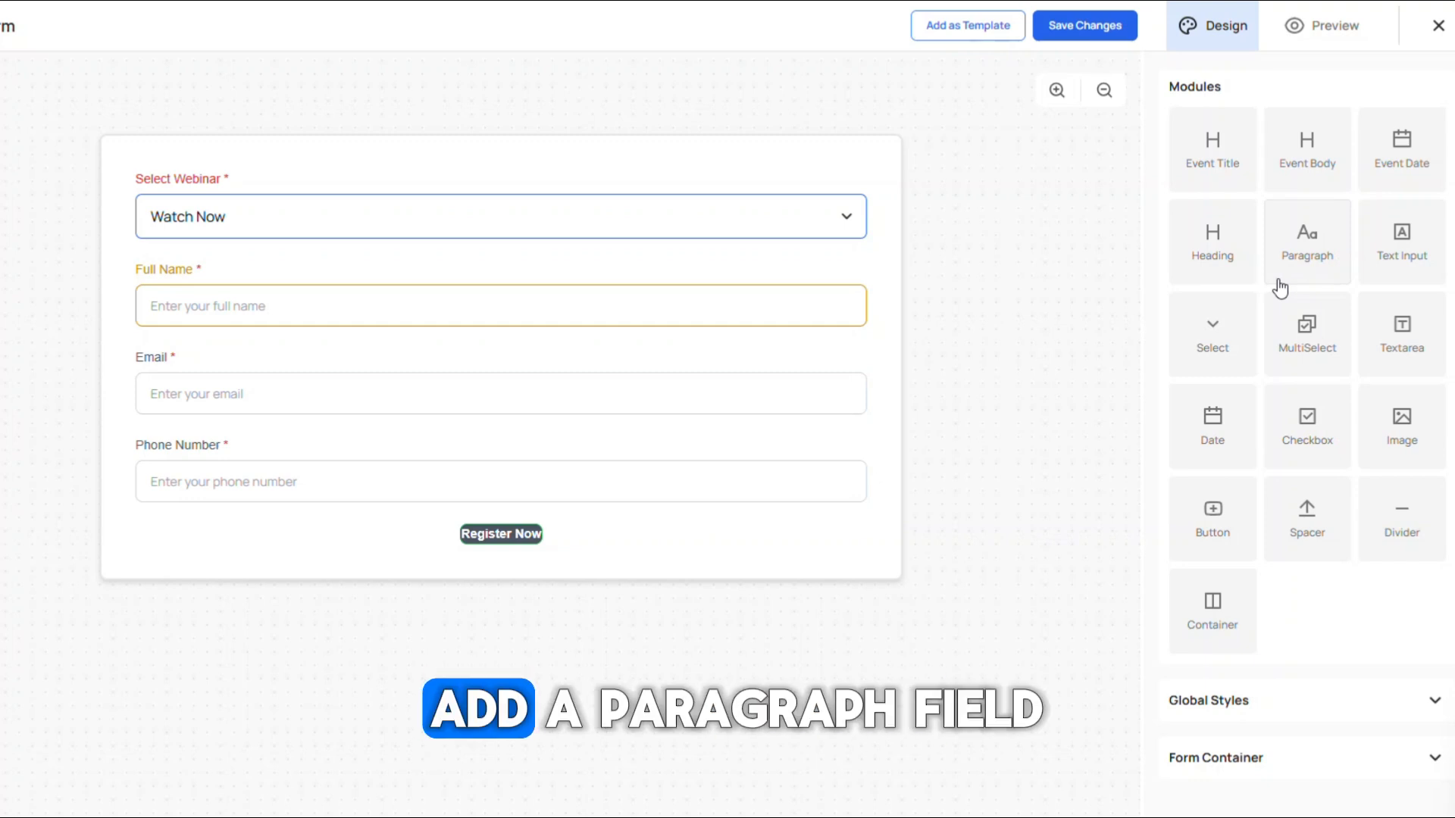
drag(1296, 243, 501, 399)
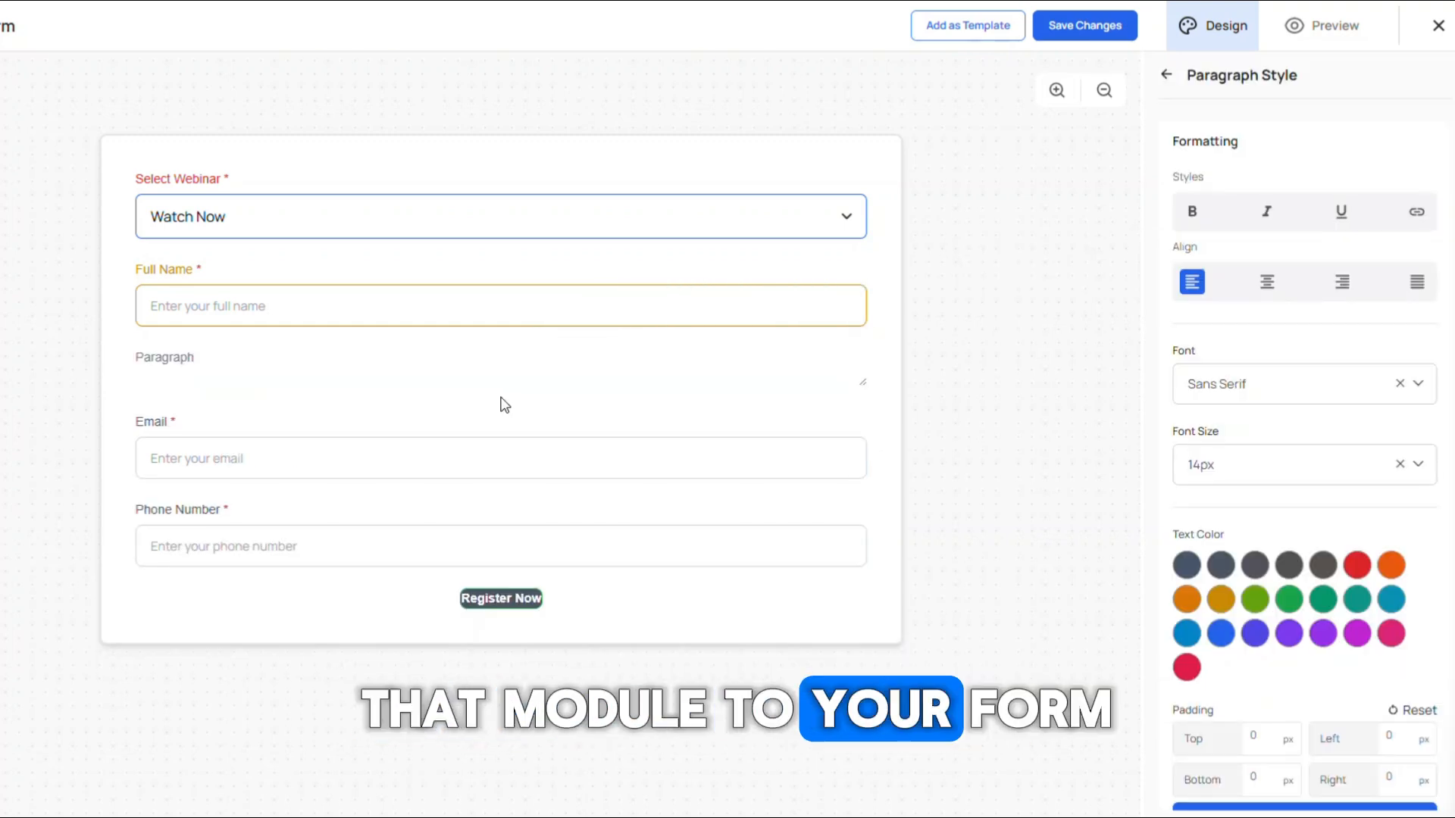
mouse_move(515, 394)
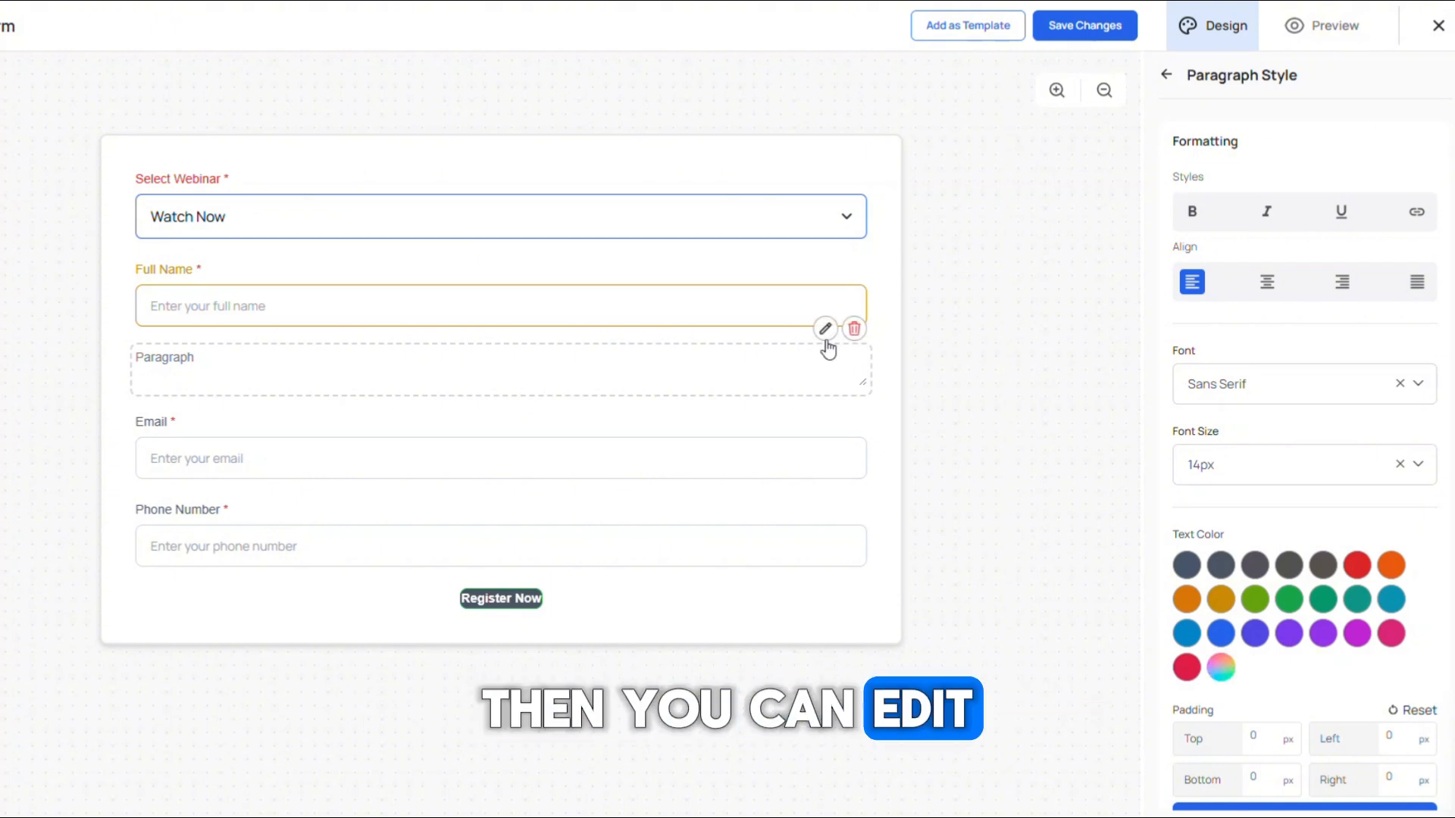
scroll(1313, 458, down, 1)
scroll(1313, 457, up, 1)
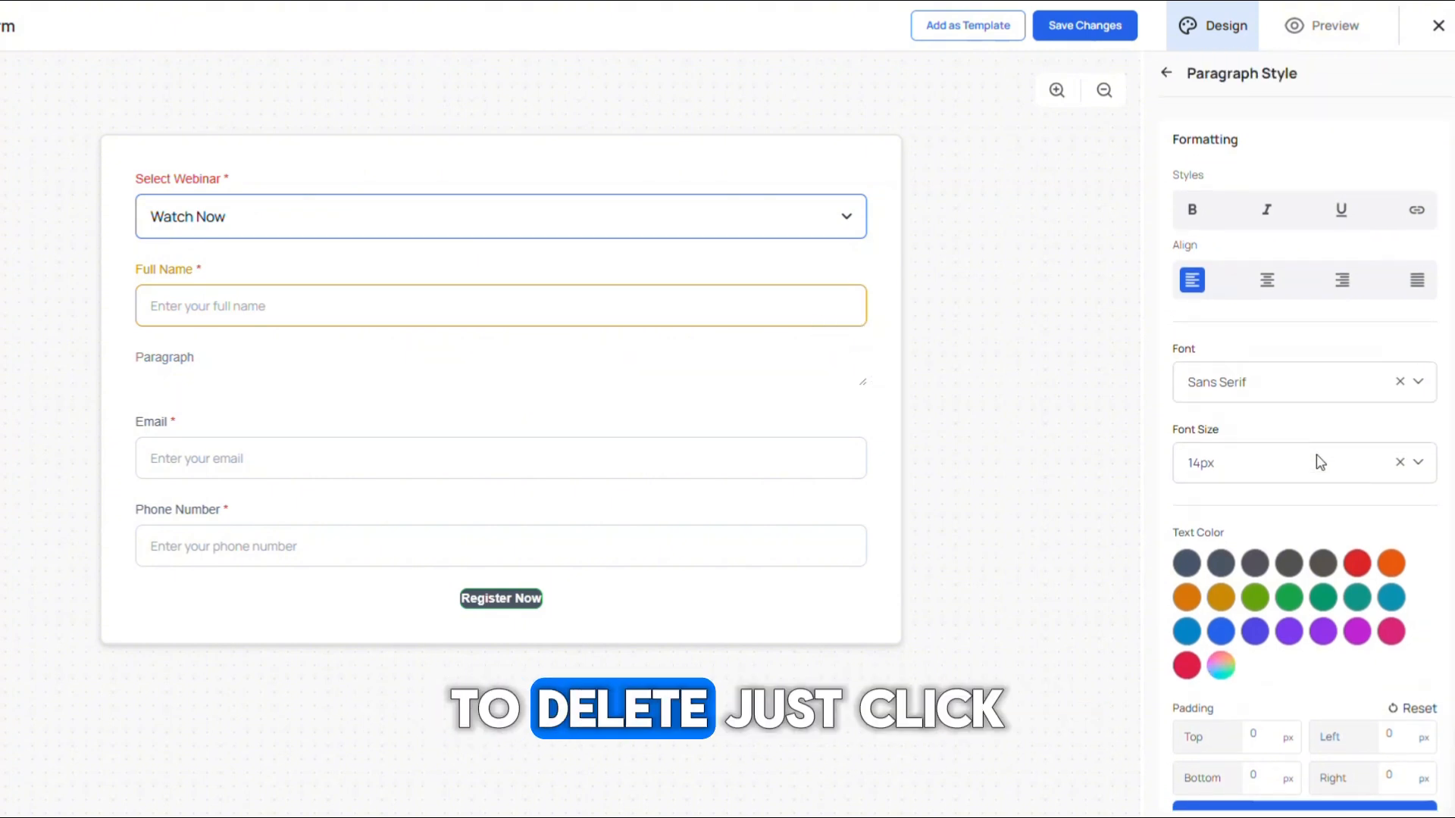
mouse_move(672, 417)
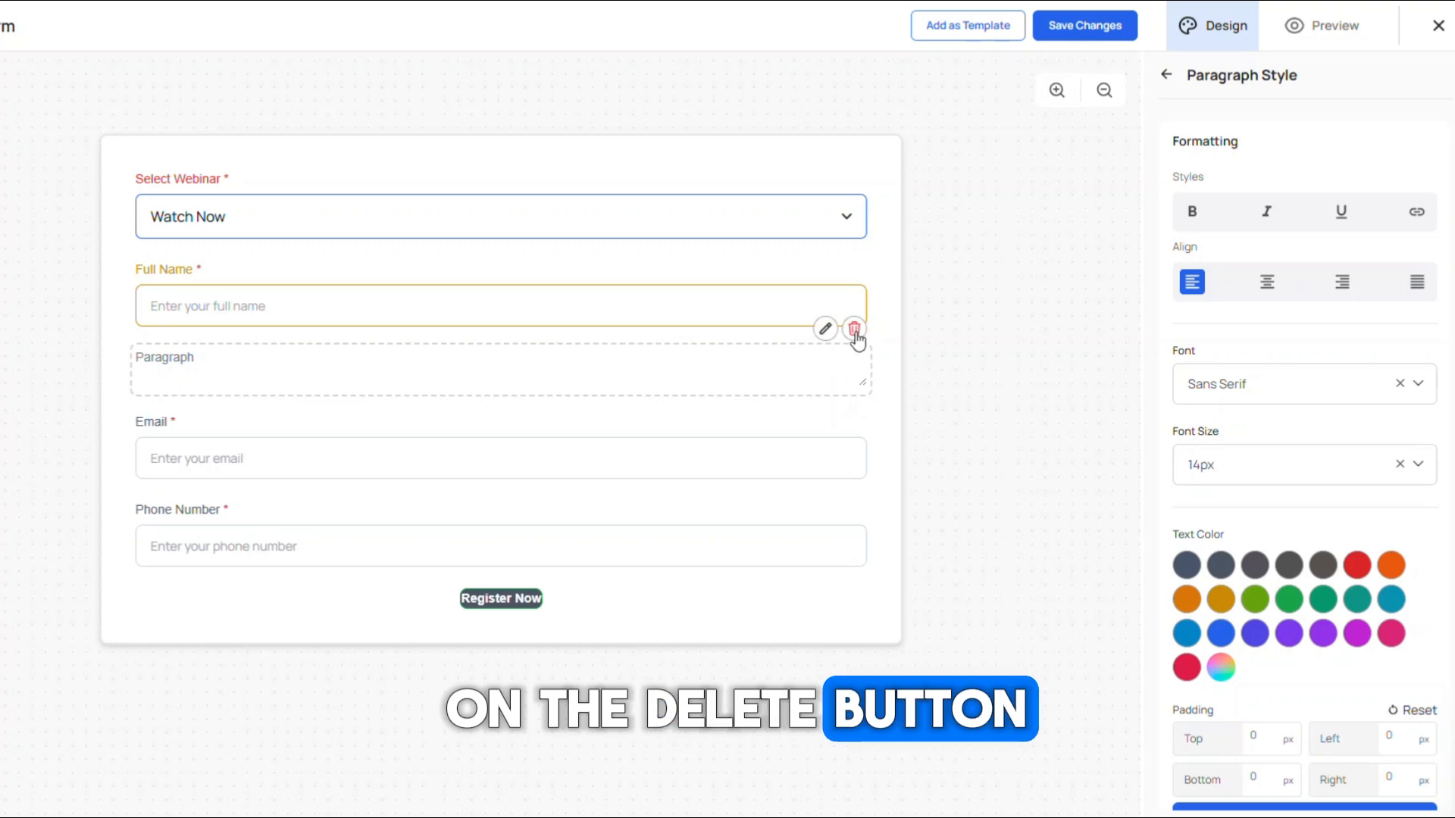
click(855, 332)
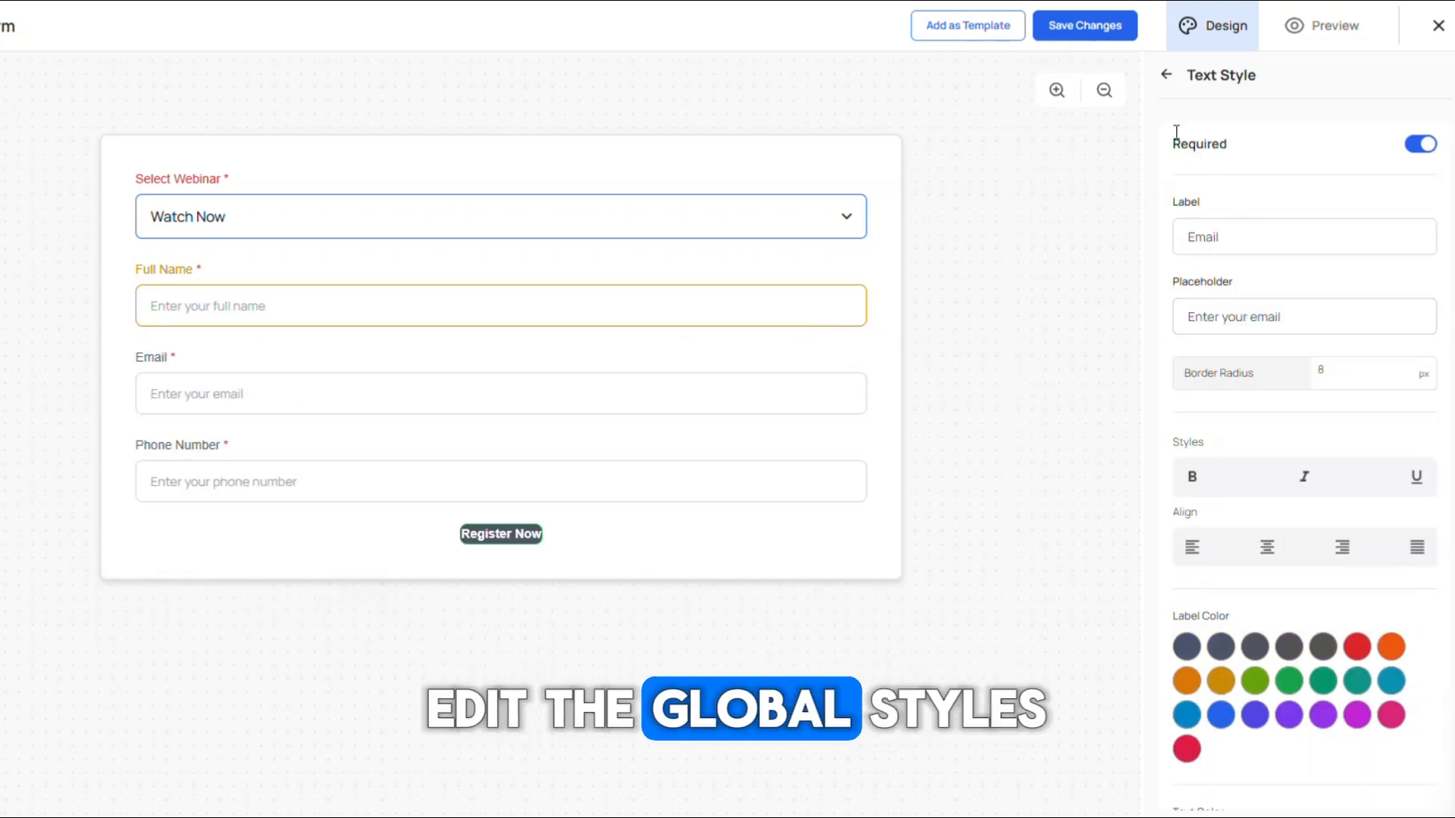
Step: Expand the Global Styles section and open the body font options without choosing one
click(1165, 76)
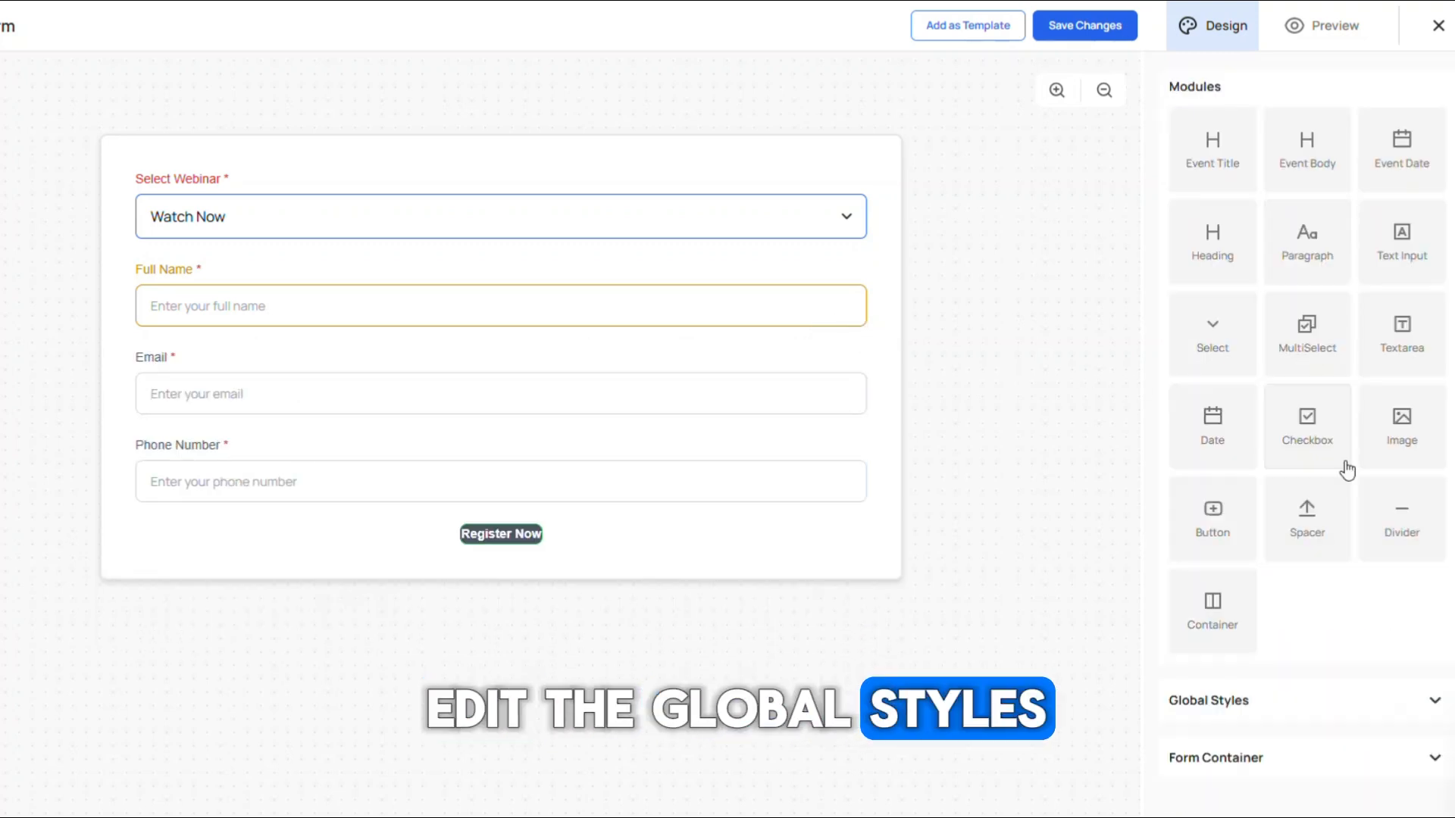
click(1418, 701)
scroll(1419, 695, down, 2)
click(1237, 627)
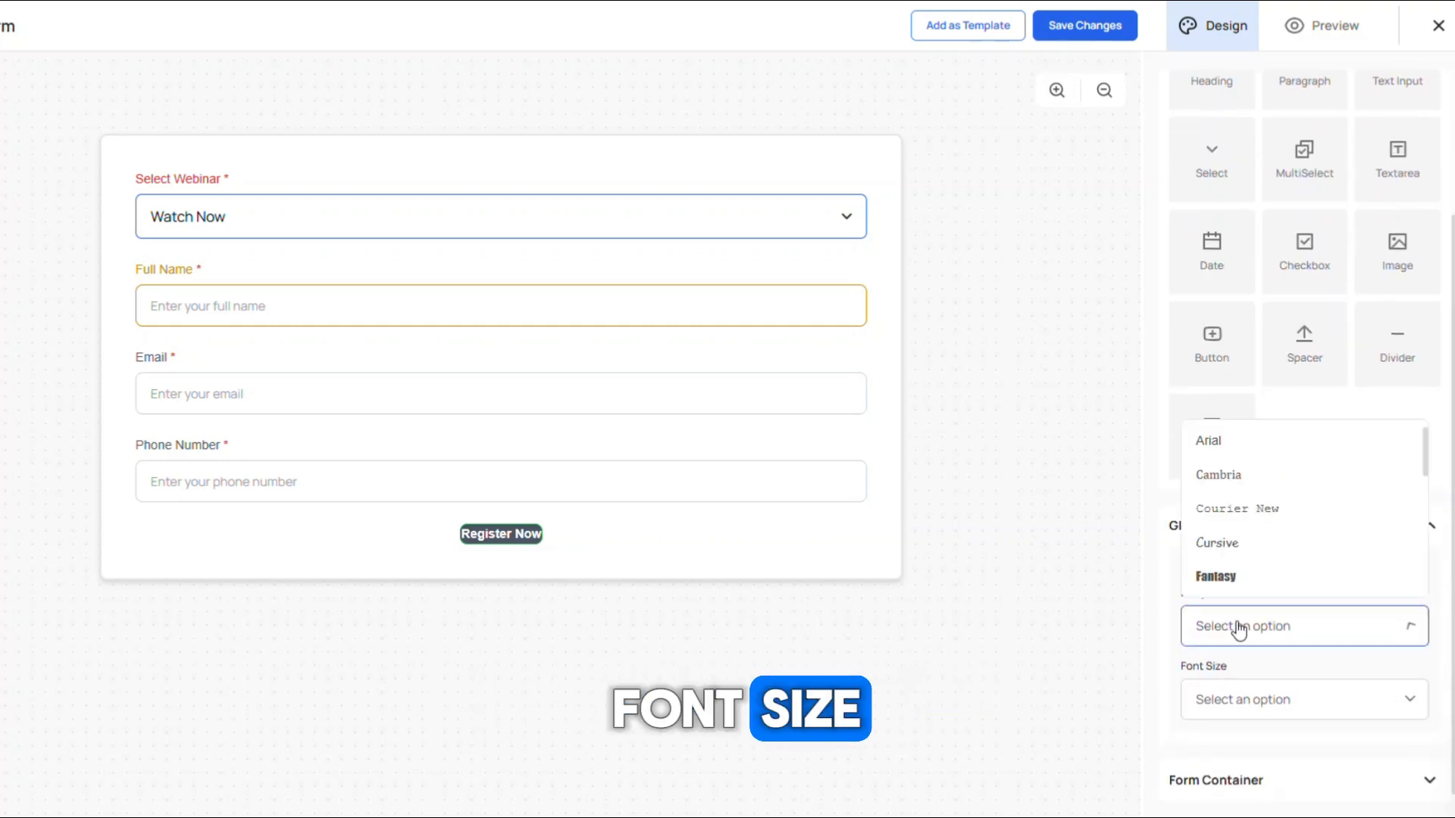
click(1246, 633)
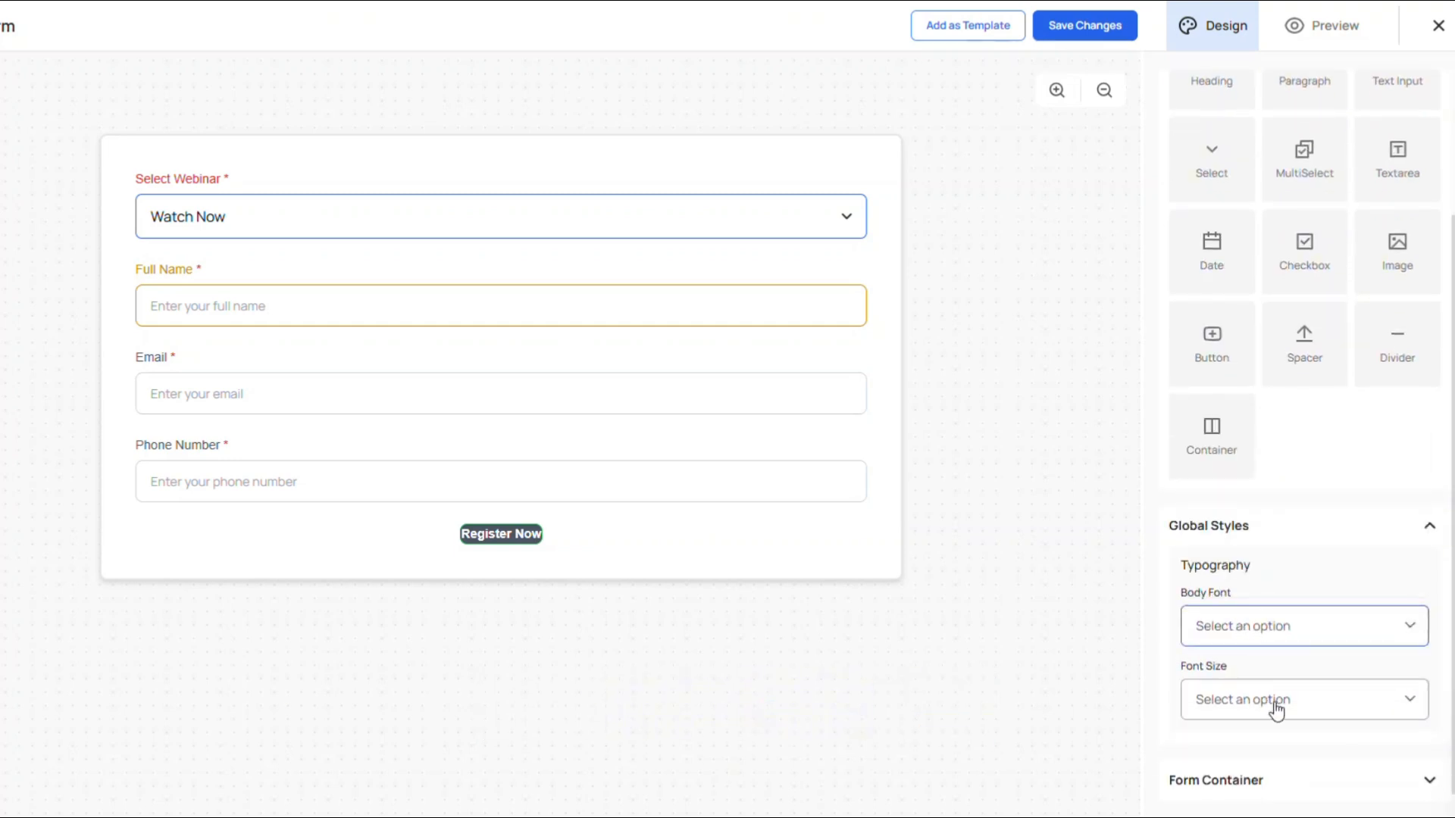
Step: Set the form container's gap between fields to 8px
click(1349, 780)
scroll(1386, 588, down, 2)
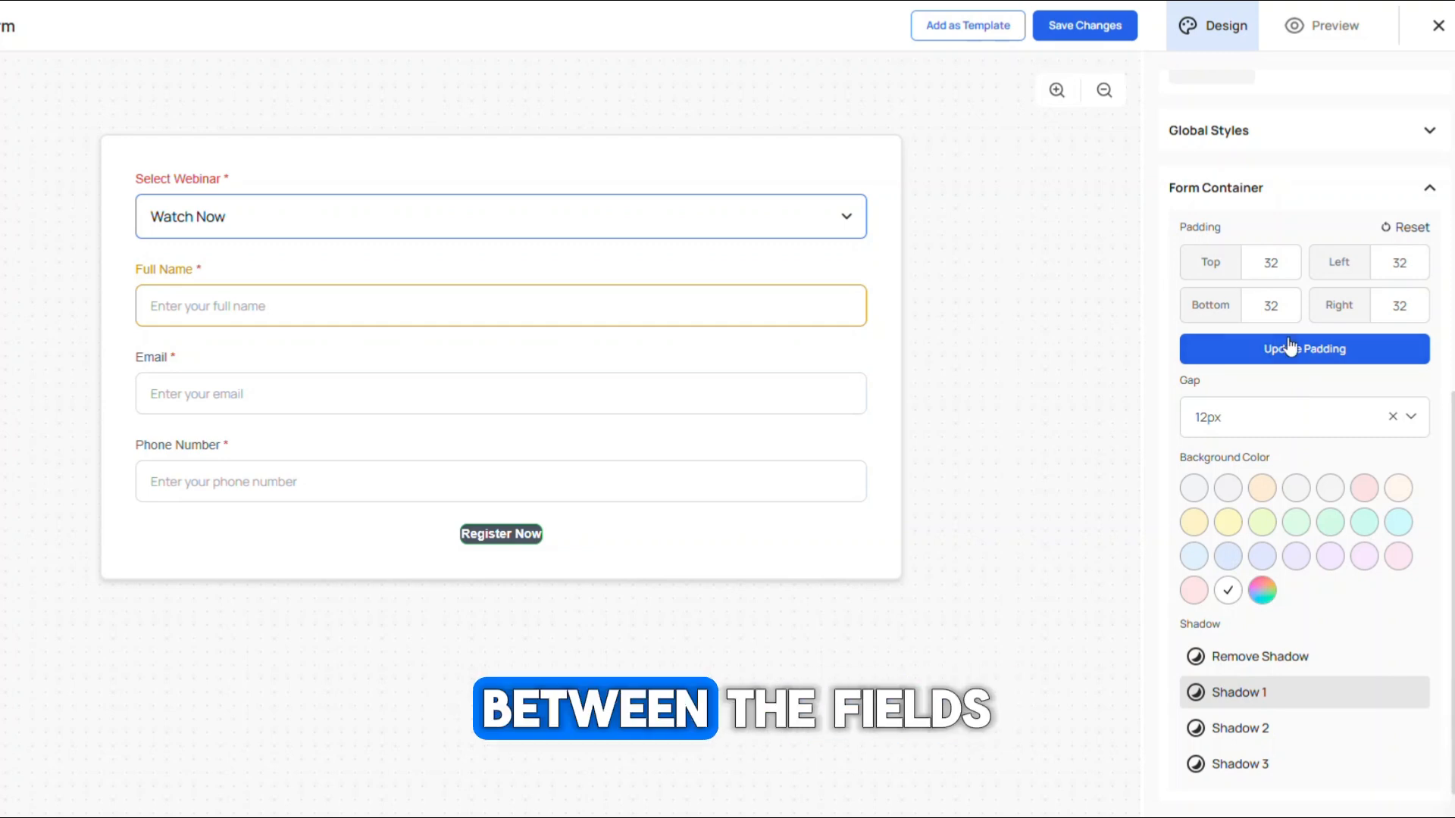
click(1252, 438)
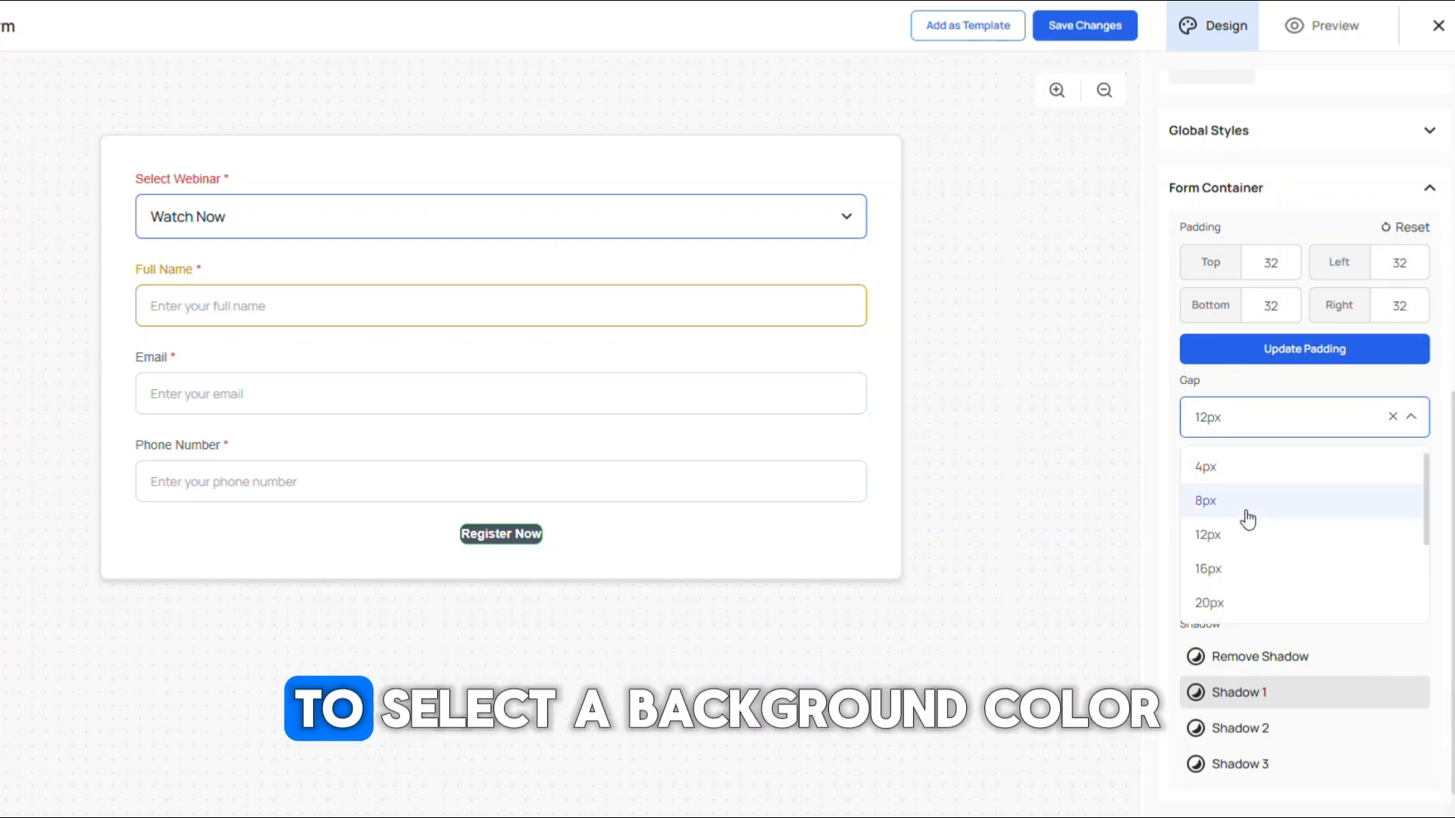
click(1244, 503)
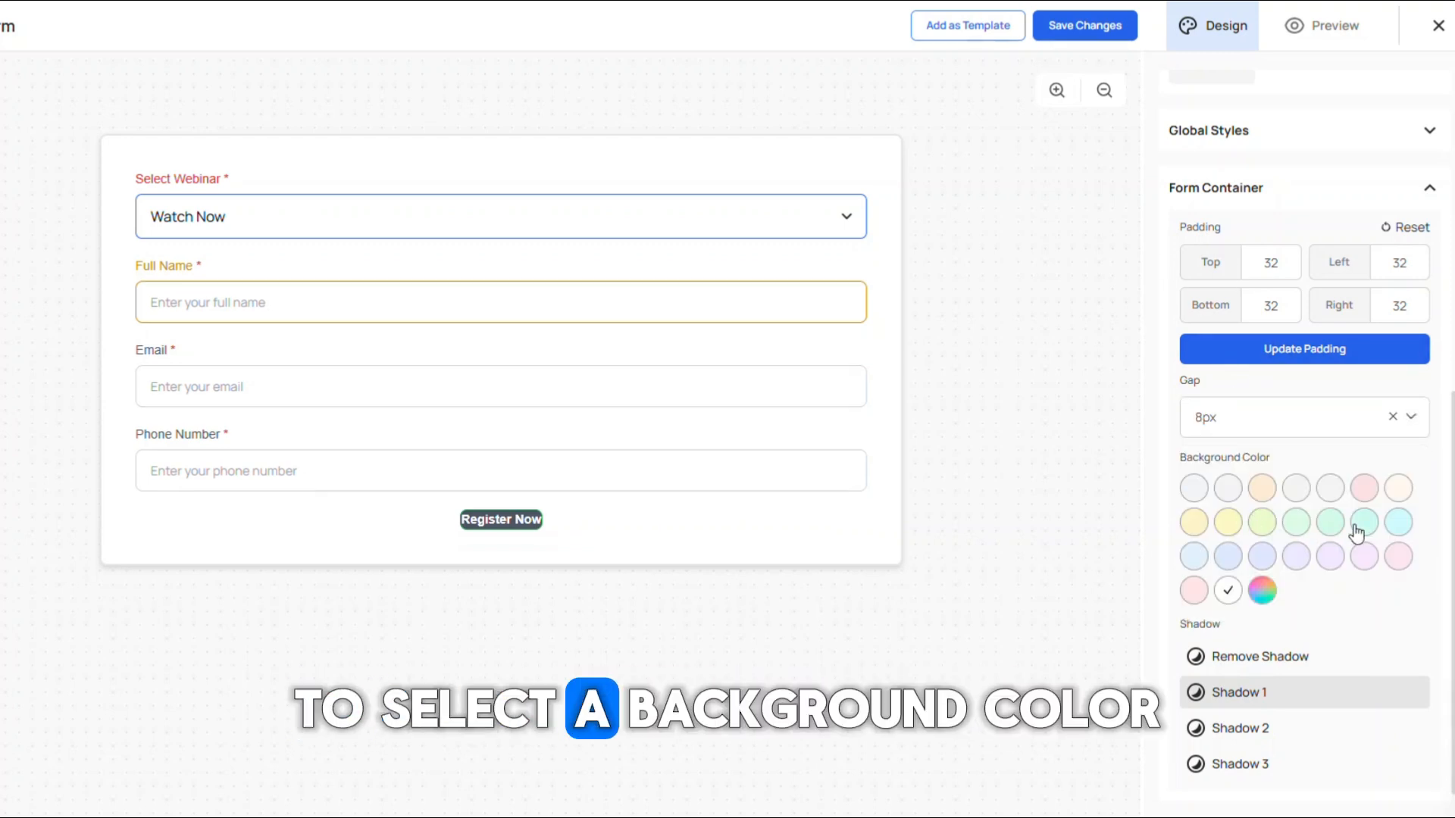
Step: Give the form container a light peach background, trying Shadow 2 and Shadow 3 before removing the shadow
click(1261, 490)
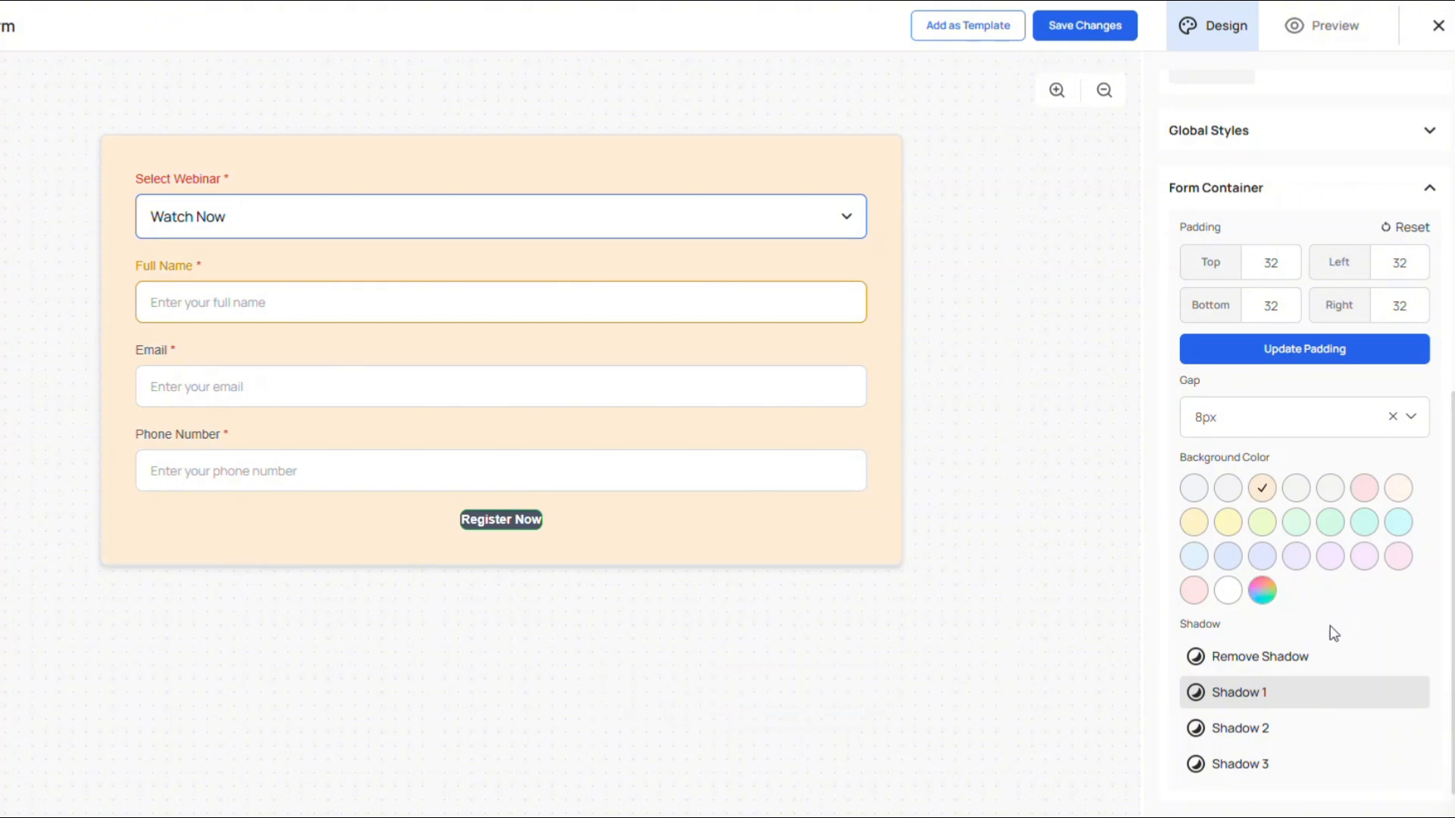
click(1283, 735)
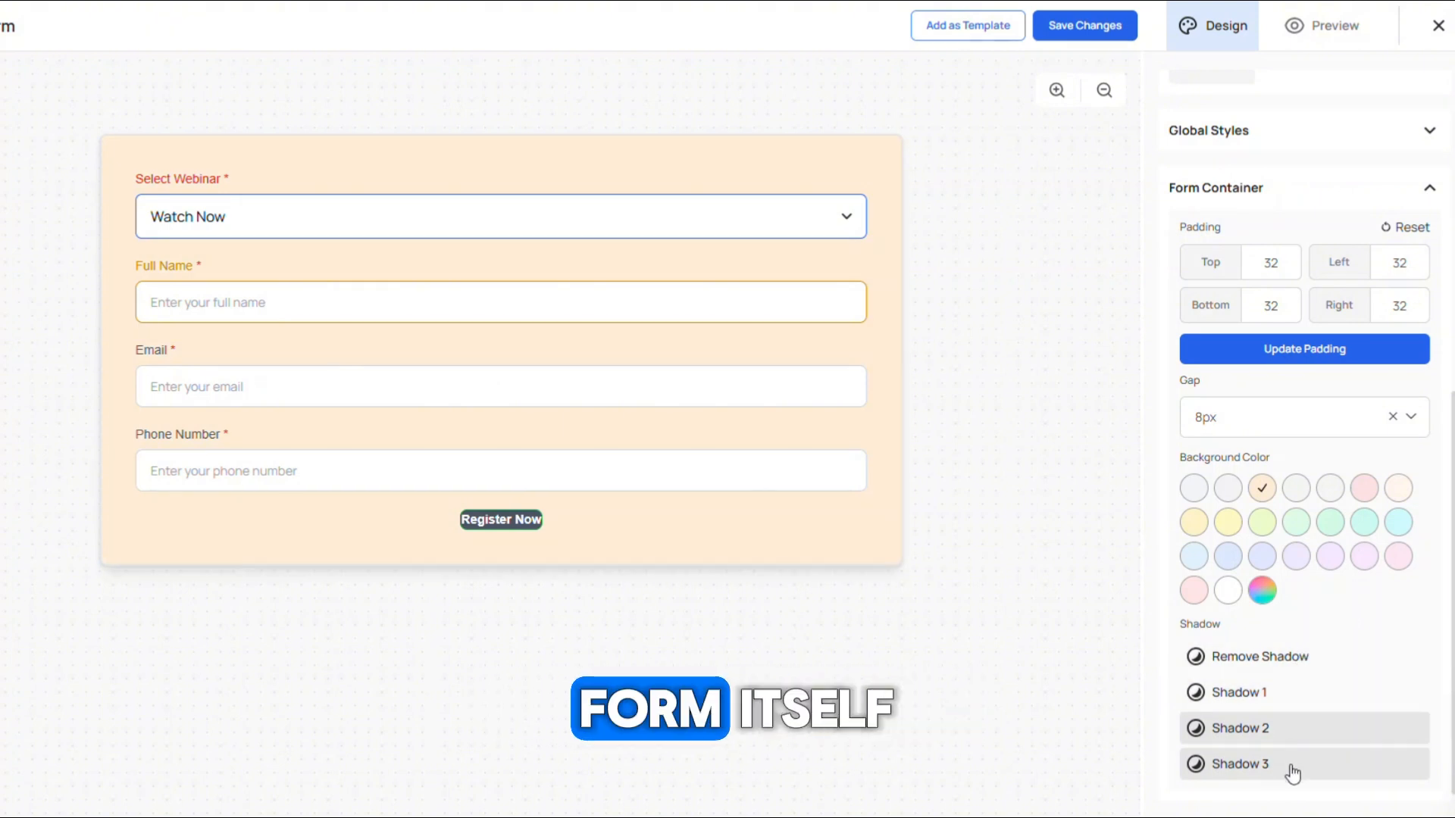
click(1292, 771)
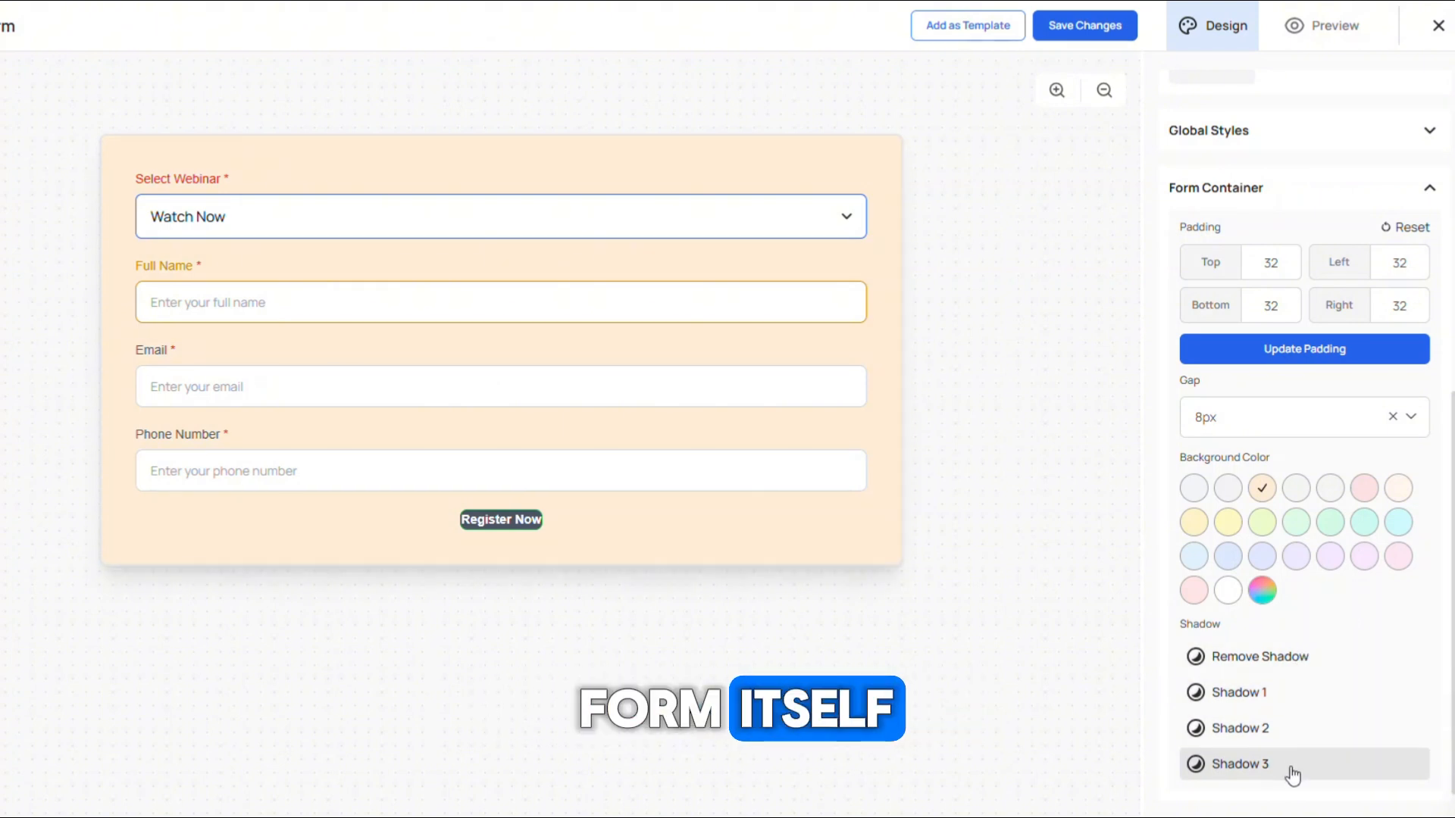
click(1297, 657)
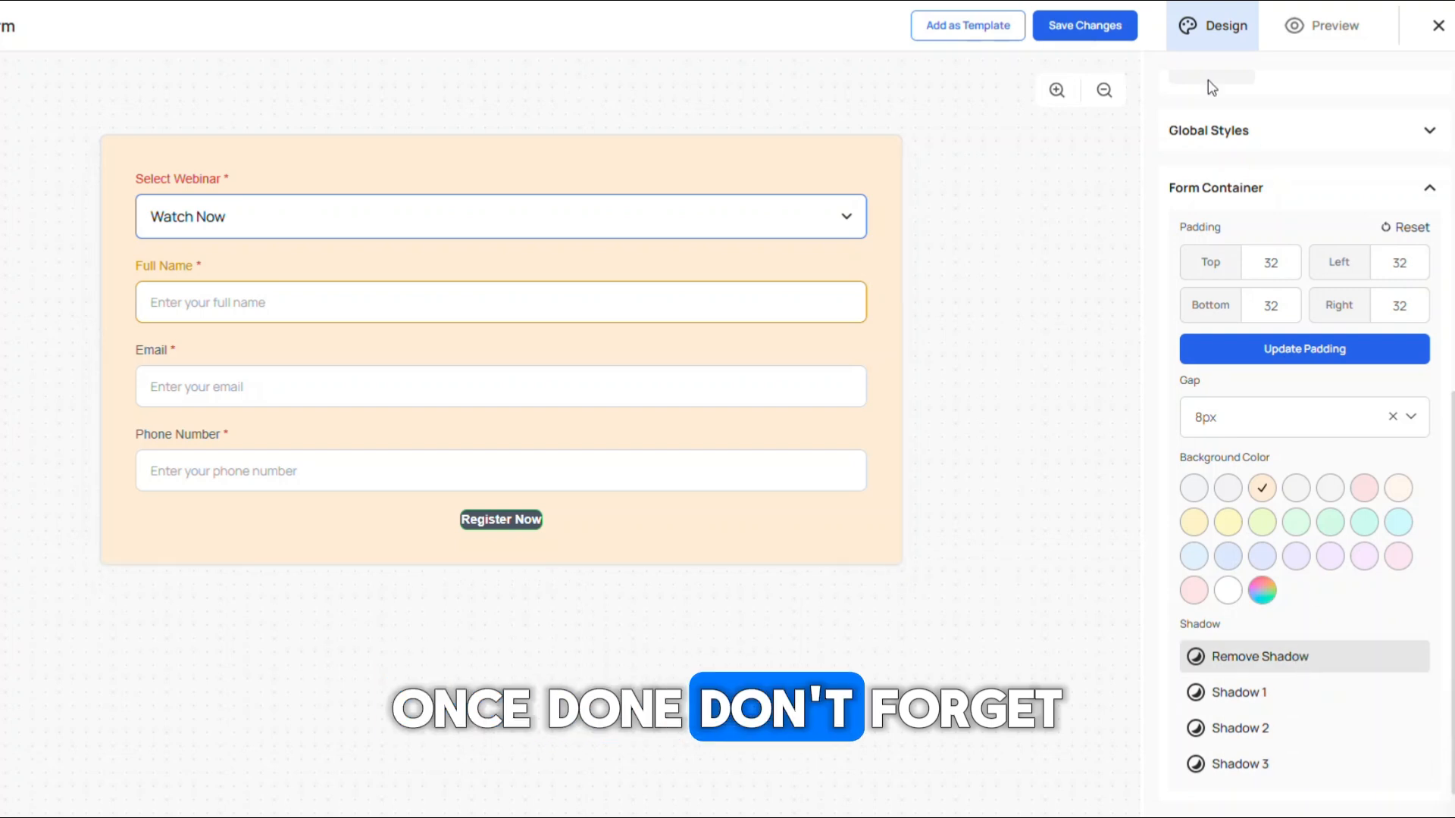
Step: Save the changes, preview the form in desktop, tablet and mobile layouts, and close the editor
click(1080, 26)
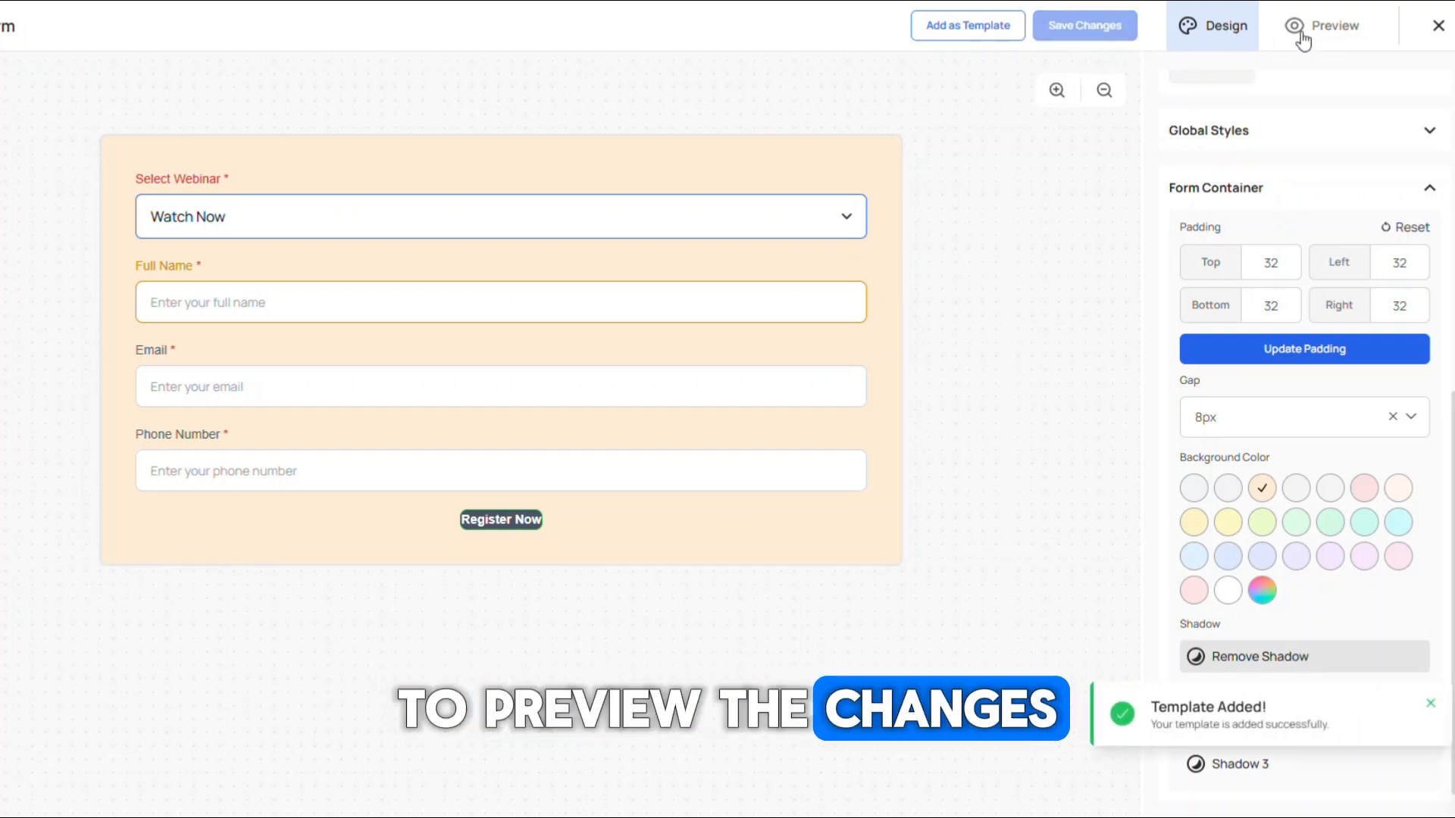
click(1334, 27)
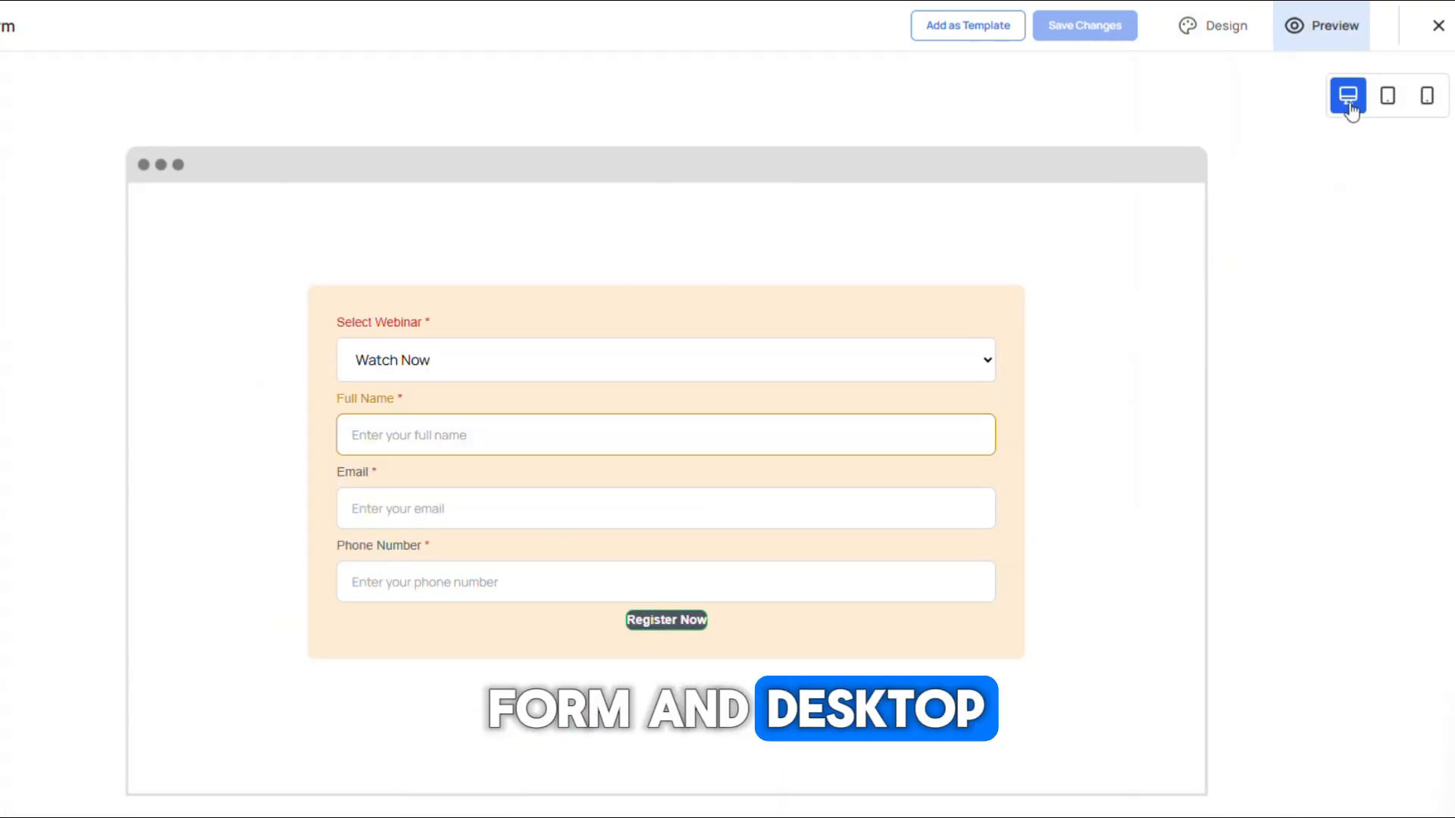
click(1387, 104)
click(1423, 108)
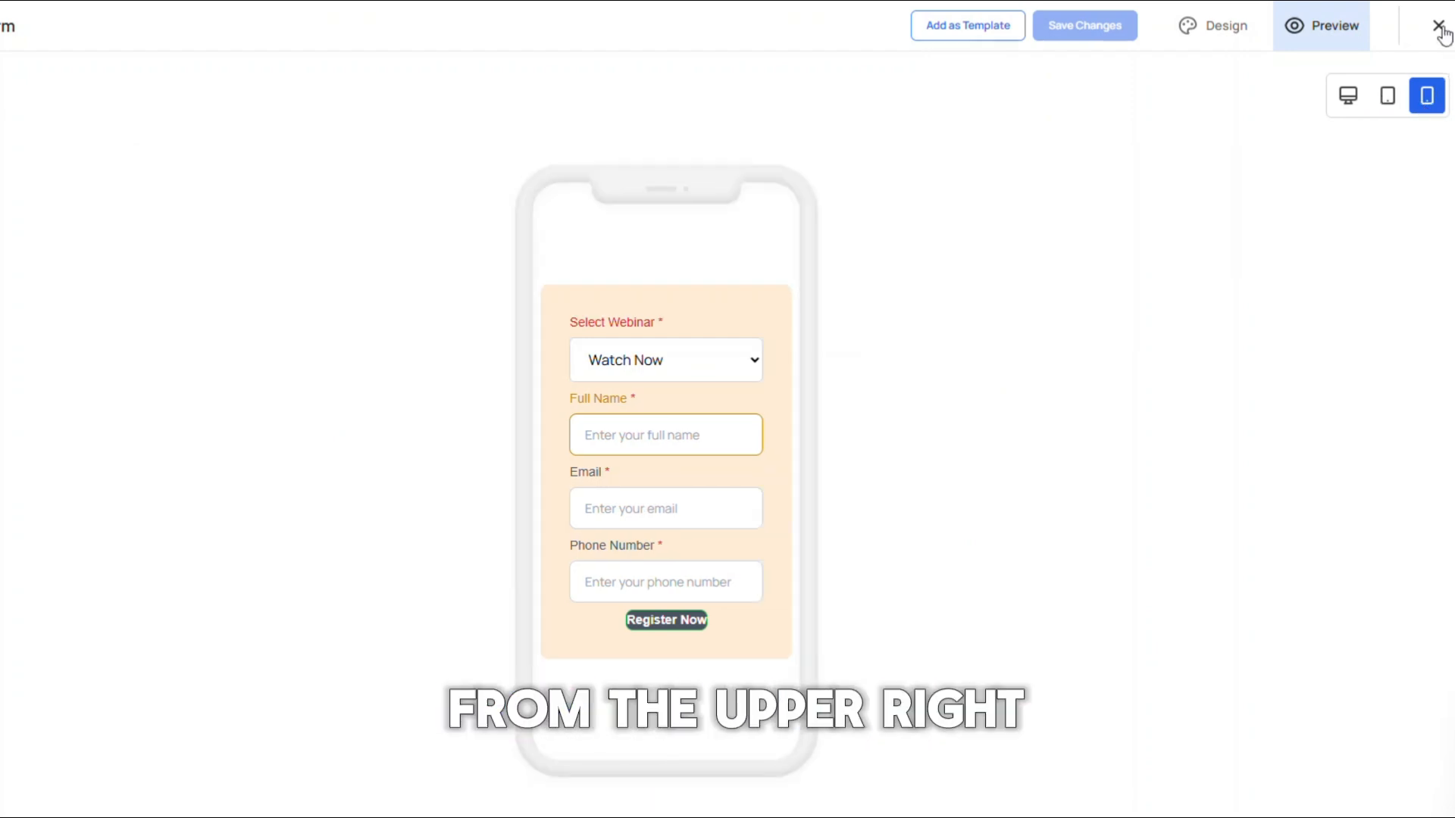
click(1439, 27)
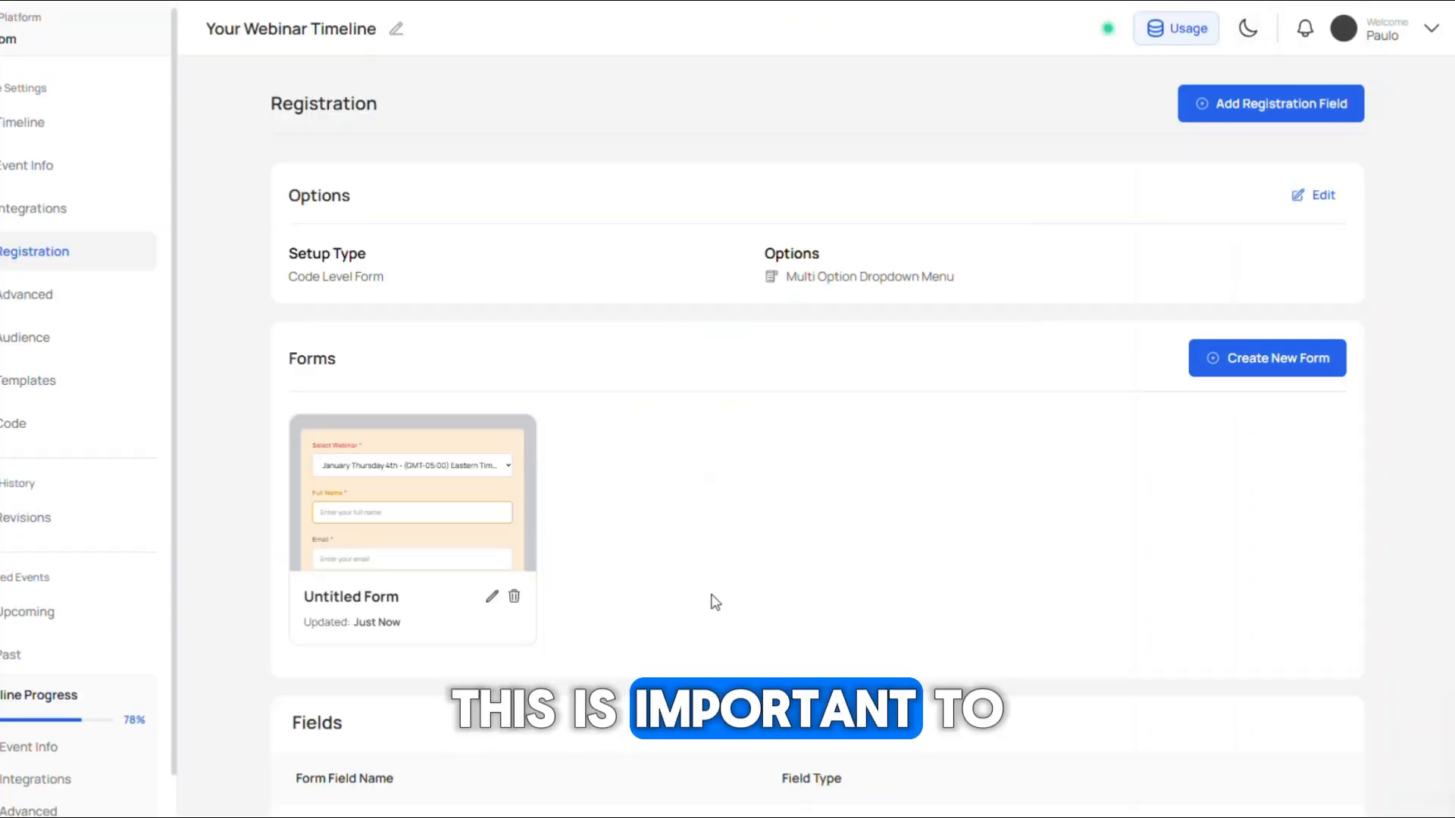
Step: Select the updated form as the one in use and copy its Form Registration Code from the Code page
click(431, 493)
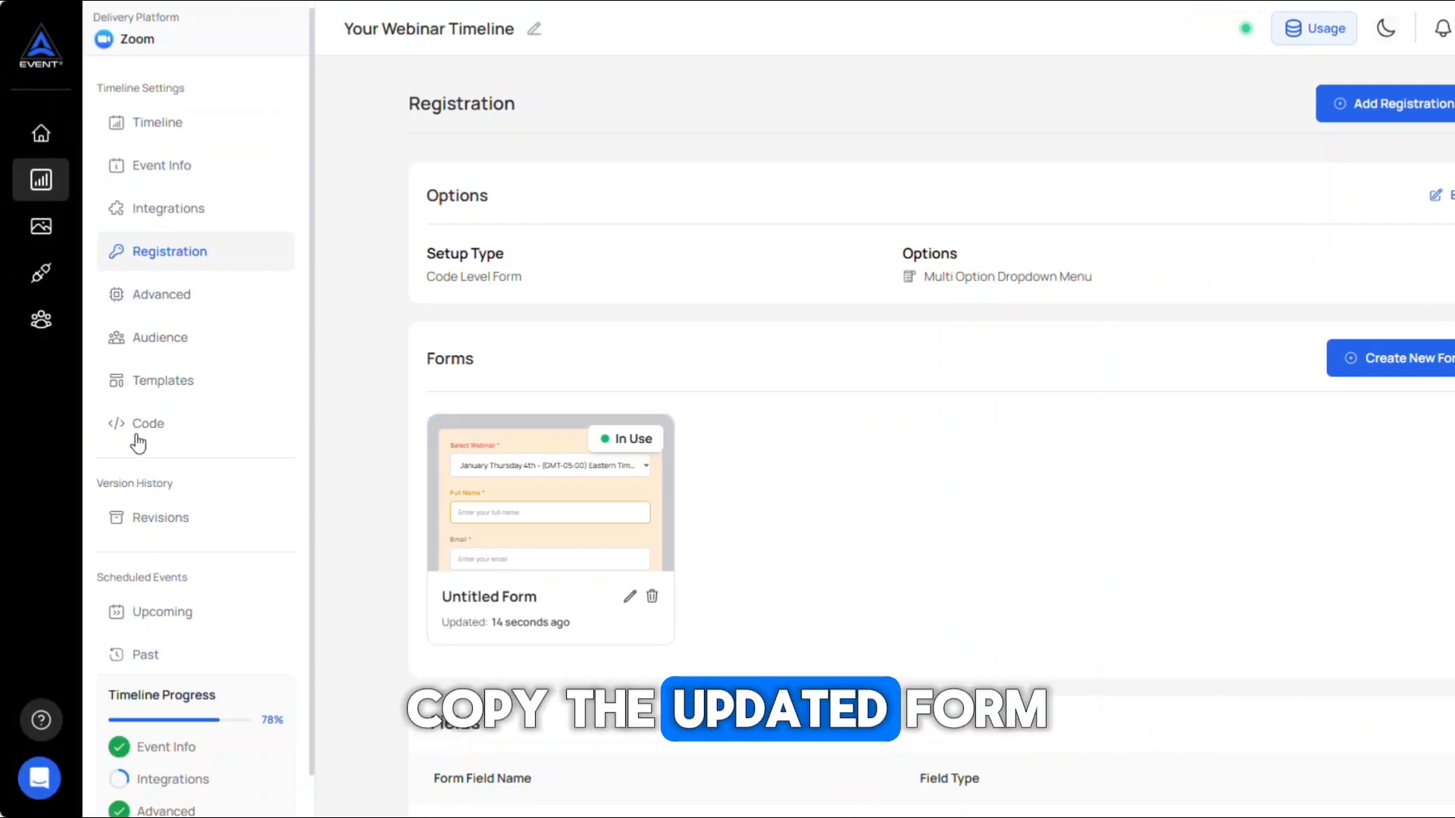
click(137, 440)
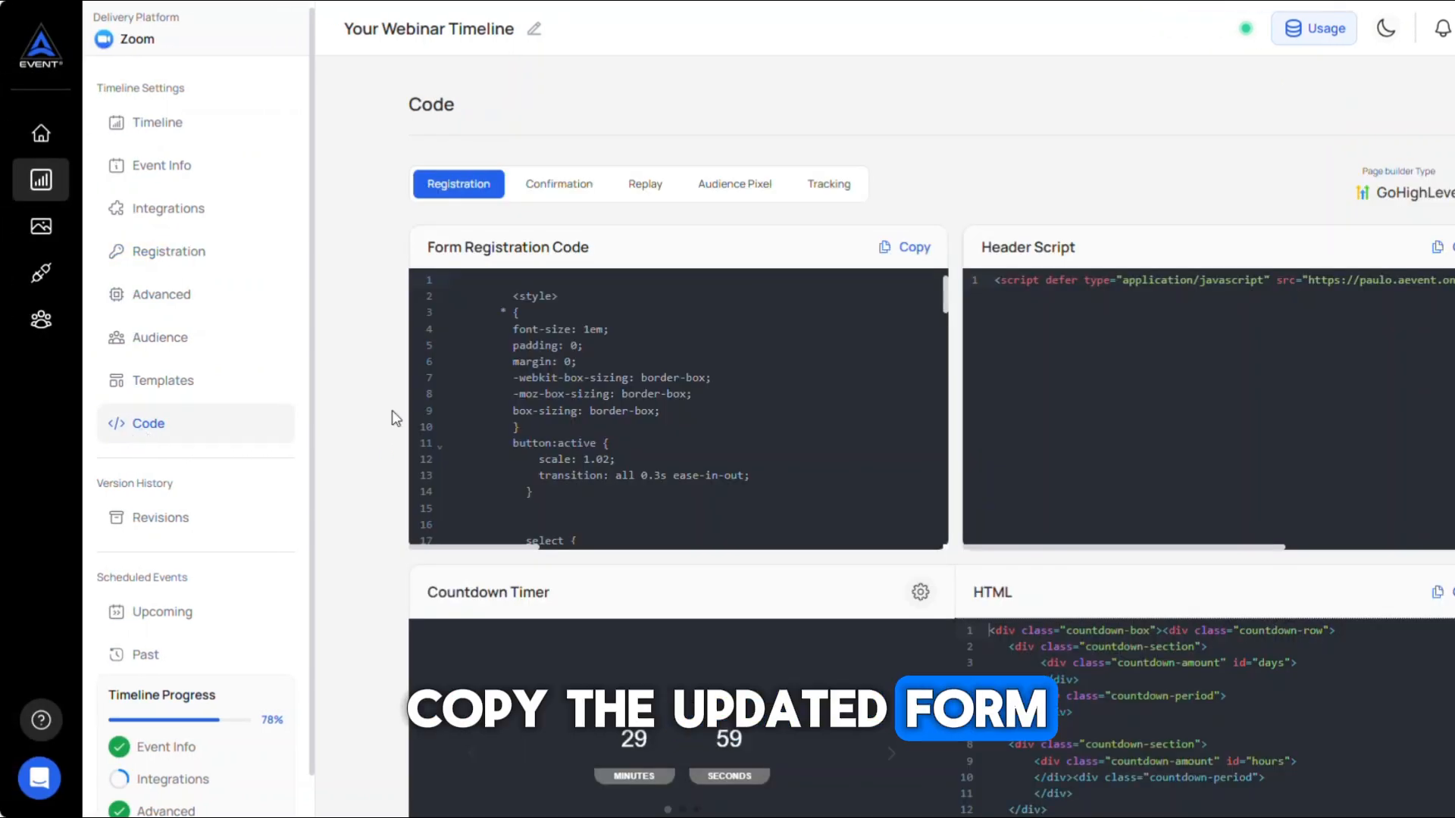
click(894, 248)
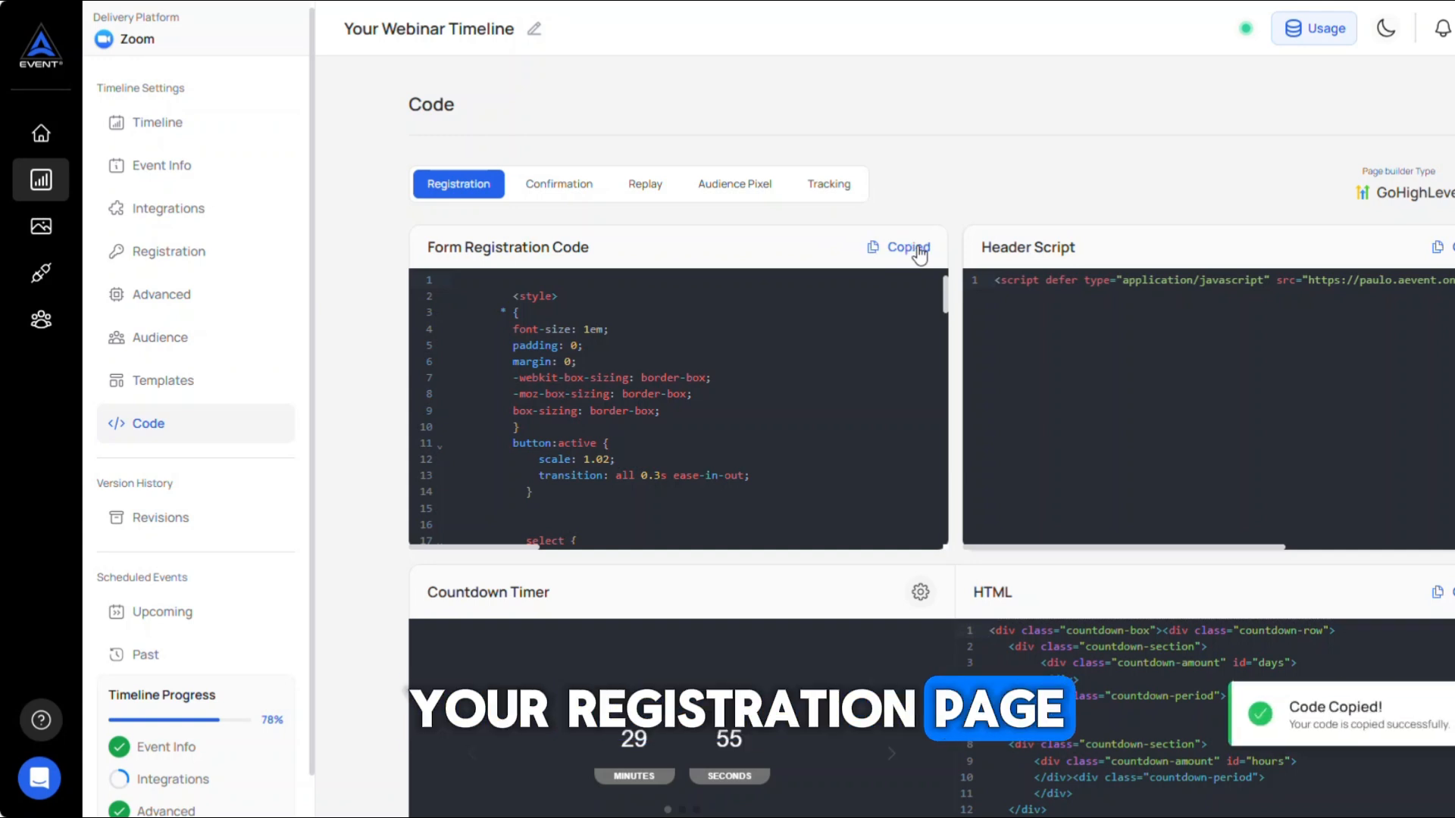